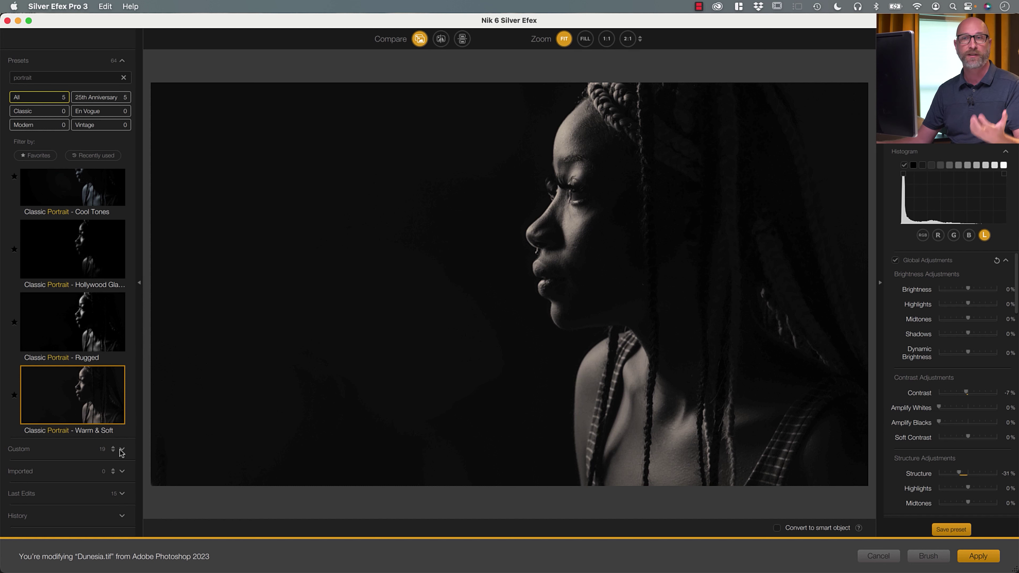
Browse the imported presets, the last edits and the edit history back to its initial state
{"action": "left_click", "coordinate": [119, 470]}
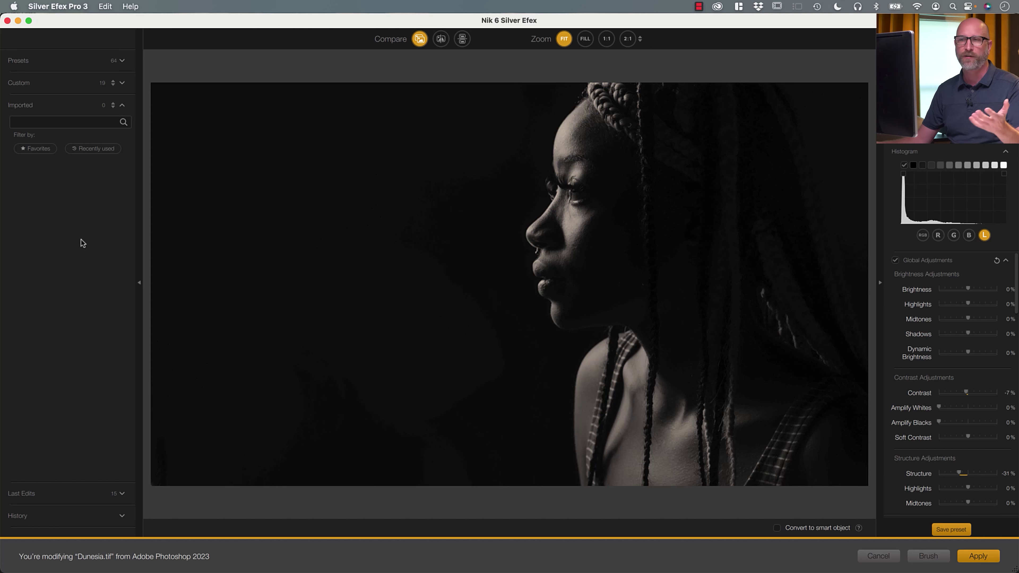
{"action": "left_click", "coordinate": [120, 493]}
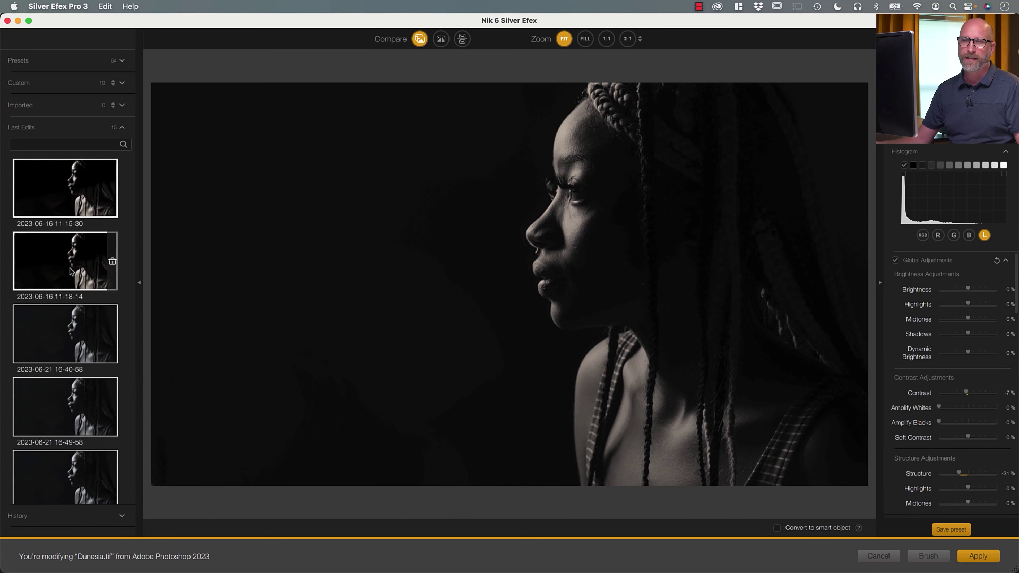
{"action": "left_click", "coordinate": [120, 517]}
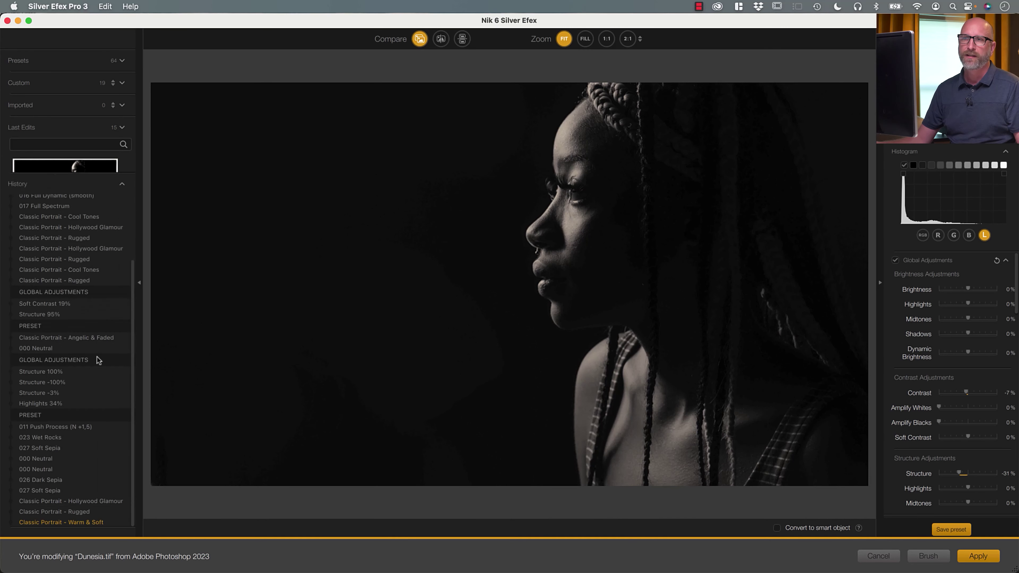
{"action": "scroll", "coordinate": [78, 275], "scroll_direction": "up", "scroll_amount": 3}
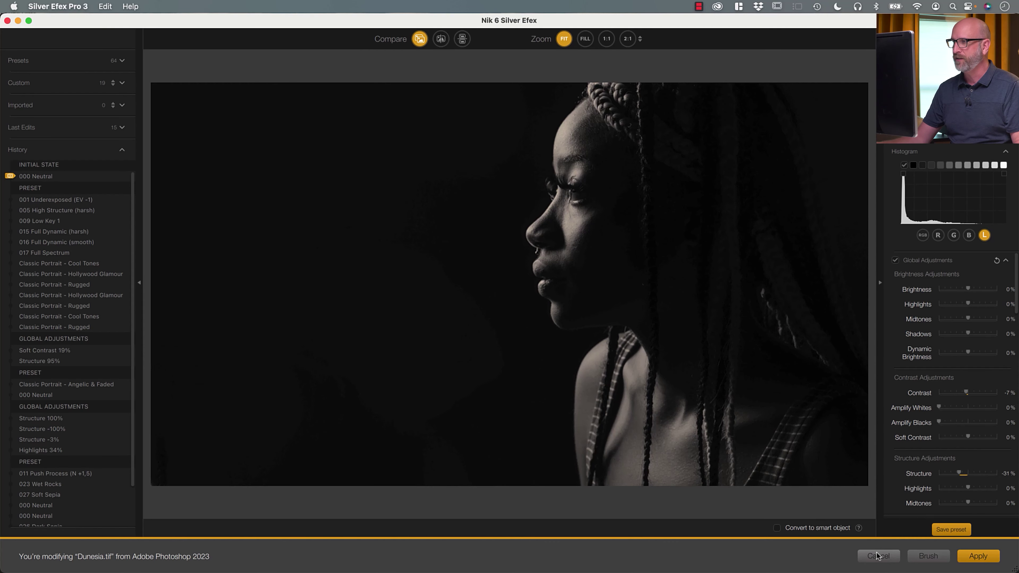
Close Silver Efex without saving and open Sofia.tif from the Nik Silver Efex folder in Photoshop, fitted to the window
{"action": "left_click", "coordinate": [877, 555]}
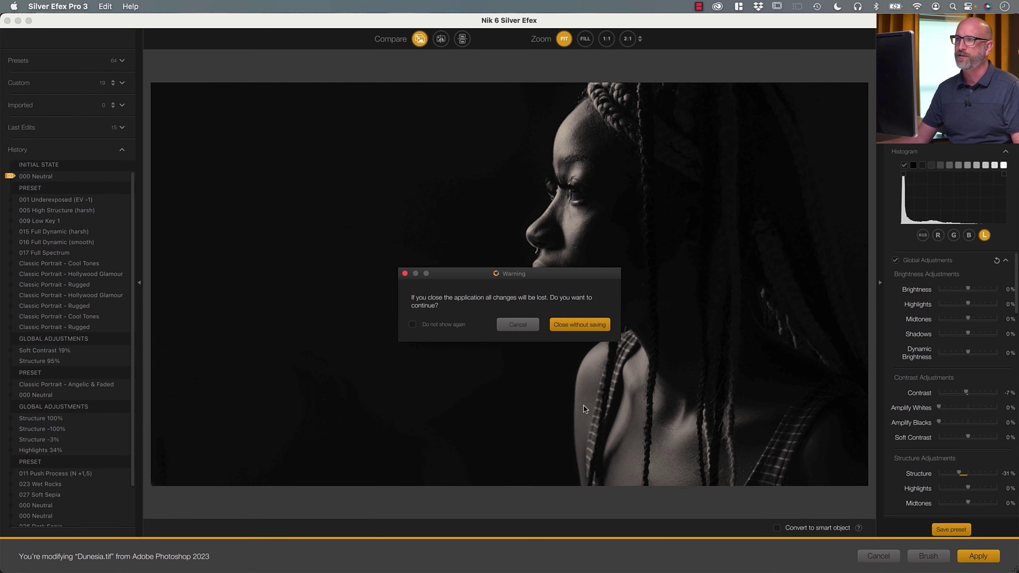
{"action": "left_click", "coordinate": [562, 328]}
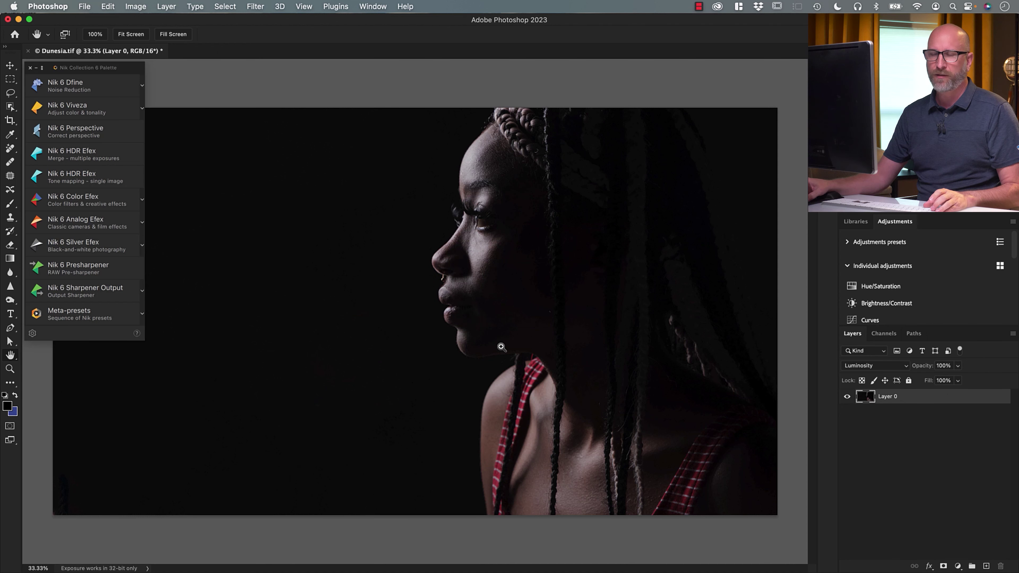
{"action": "key", "text": "super+Tab"}
{"action": "left_click", "coordinate": [498, 298]}
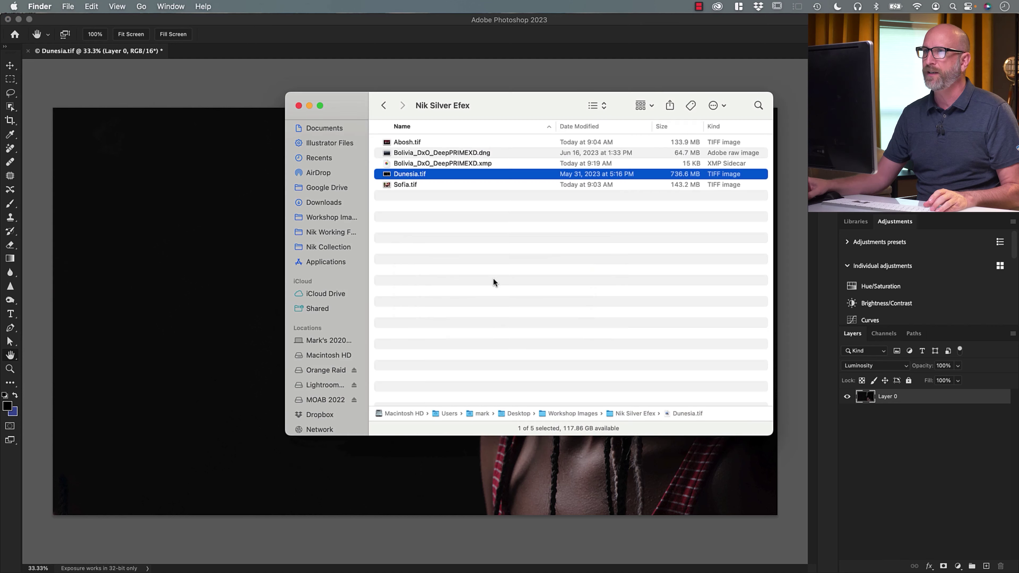
{"action": "left_click", "coordinate": [405, 185]}
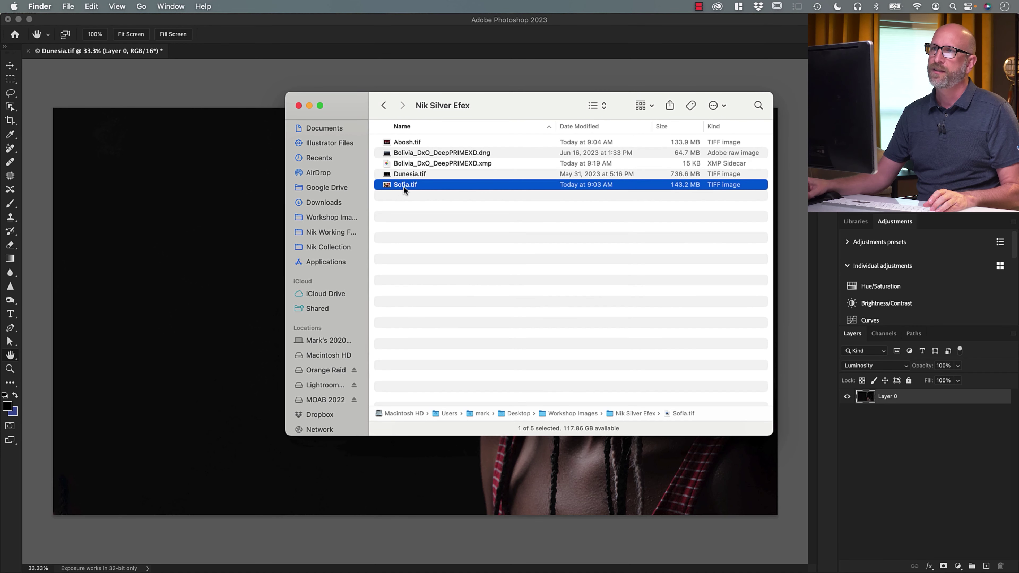
{"action": "left_click_drag", "start_coordinate": [402, 188], "coordinate": [210, 54]}
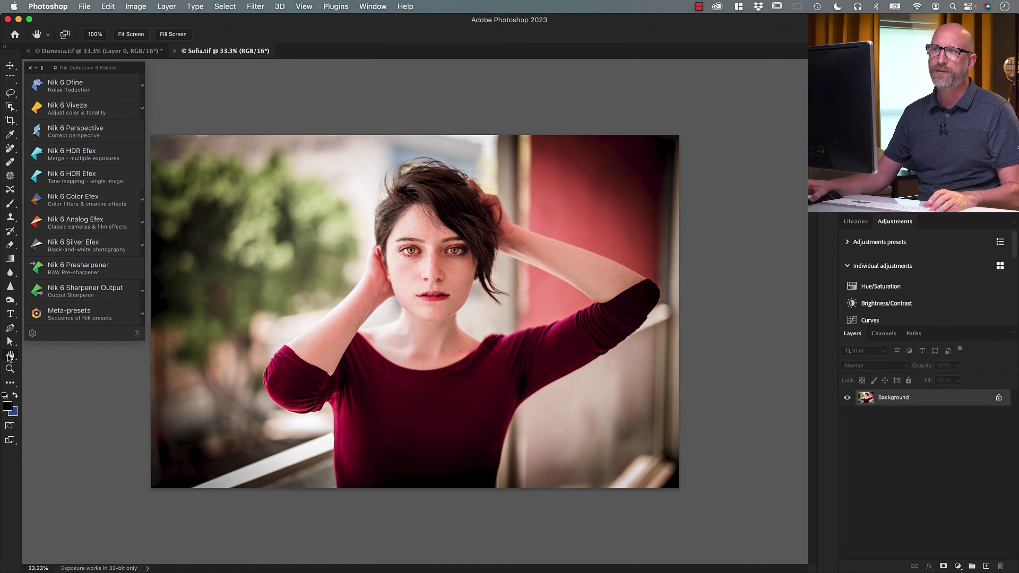
{"action": "double_click", "coordinate": [10, 356]}
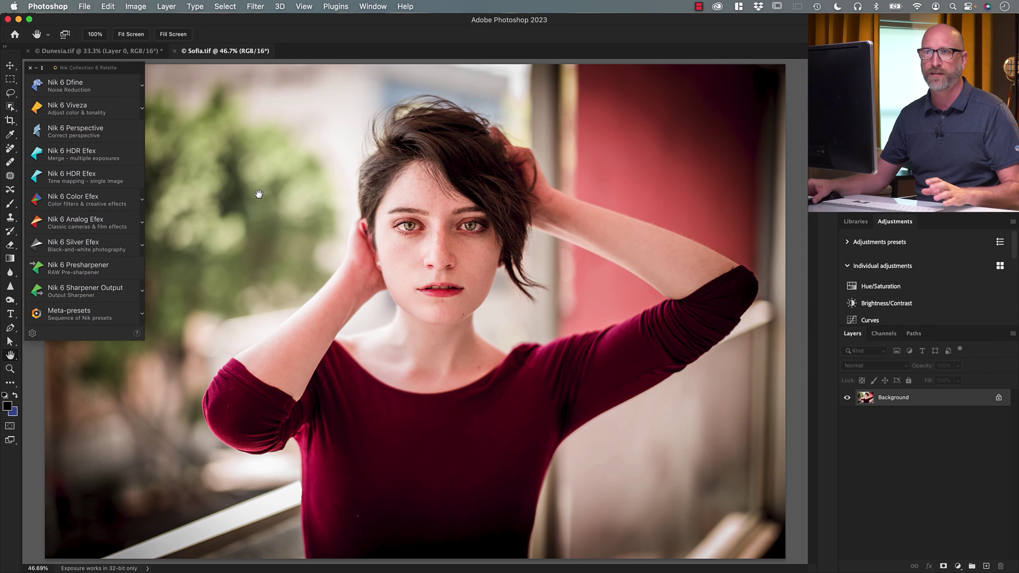
Launch Nik 6 Silver Efex on Sofia.tif and apply the 000 Neutral preset
{"action": "left_click", "coordinate": [76, 251]}
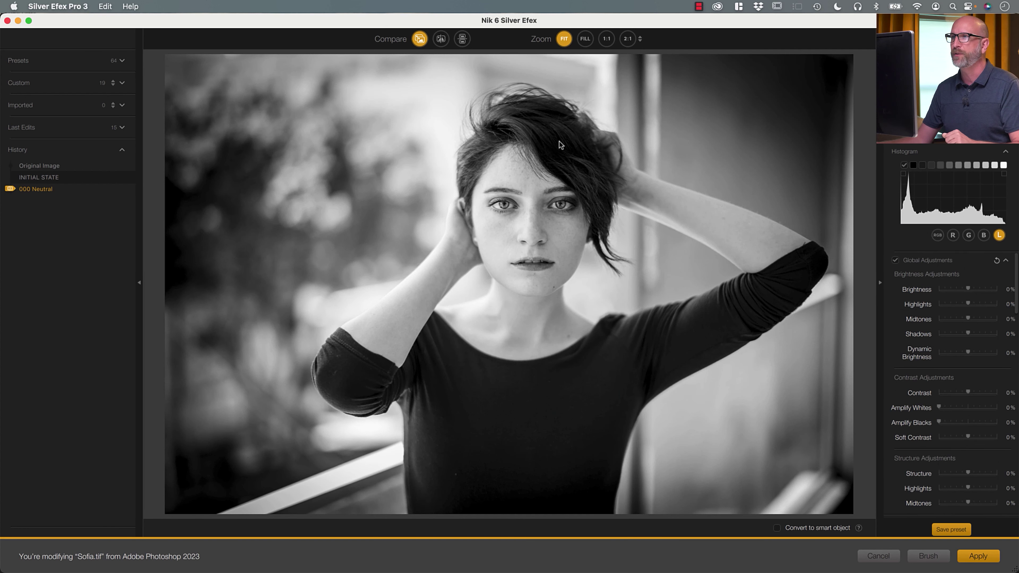
{"action": "left_click", "coordinate": [55, 65]}
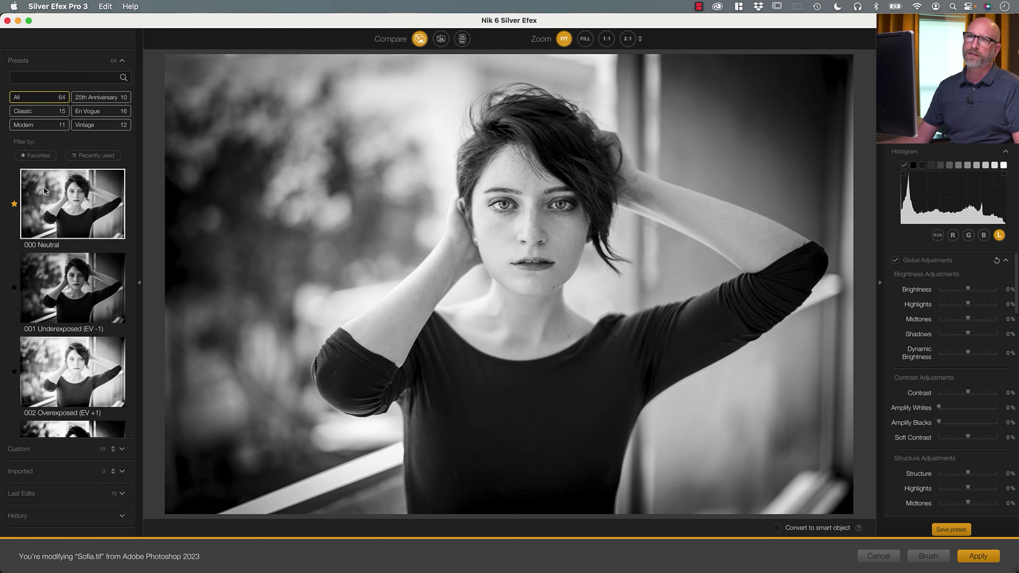
{"action": "left_click", "coordinate": [77, 206]}
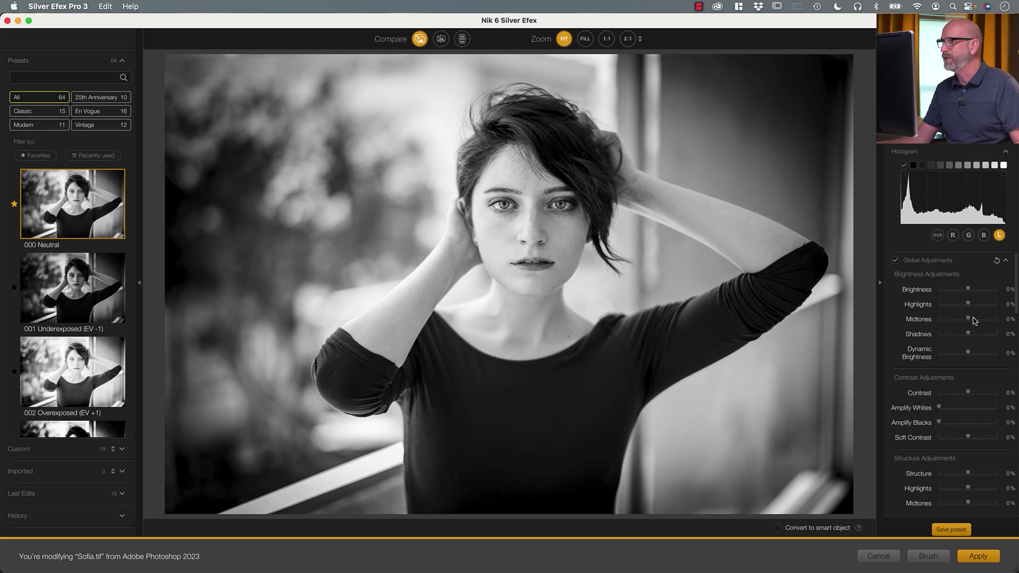
Set the global Midtones brightness to 18% and compare the result with the unadjusted image
{"action": "left_click_drag", "start_coordinate": [970, 320], "coordinate": [973, 320]}
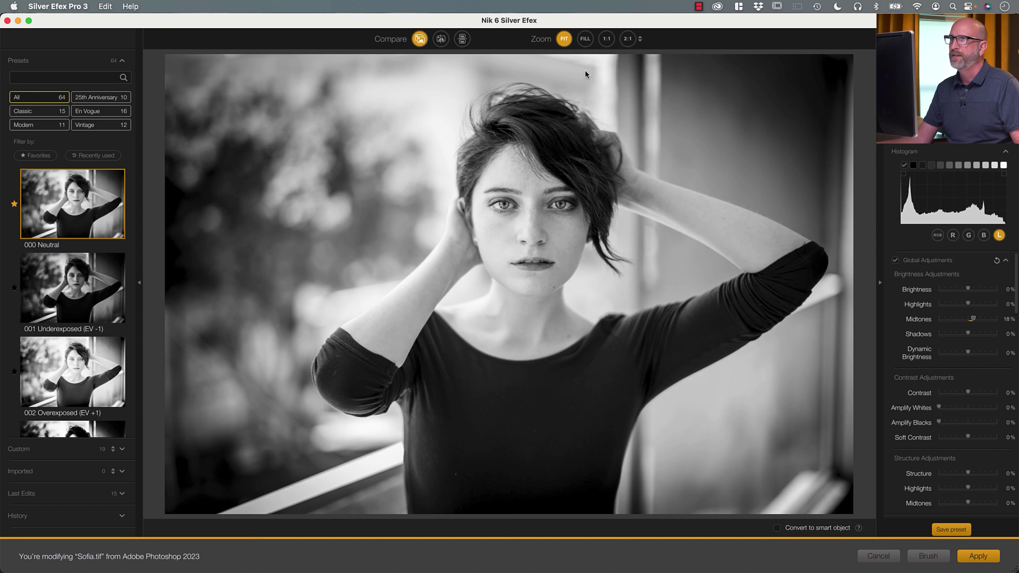
{"action": "left_click", "coordinate": [420, 39]}
{"action": "left_click", "coordinate": [420, 39]}
{"action": "left_click", "coordinate": [420, 39]}
{"action": "left_click", "coordinate": [420, 39]}
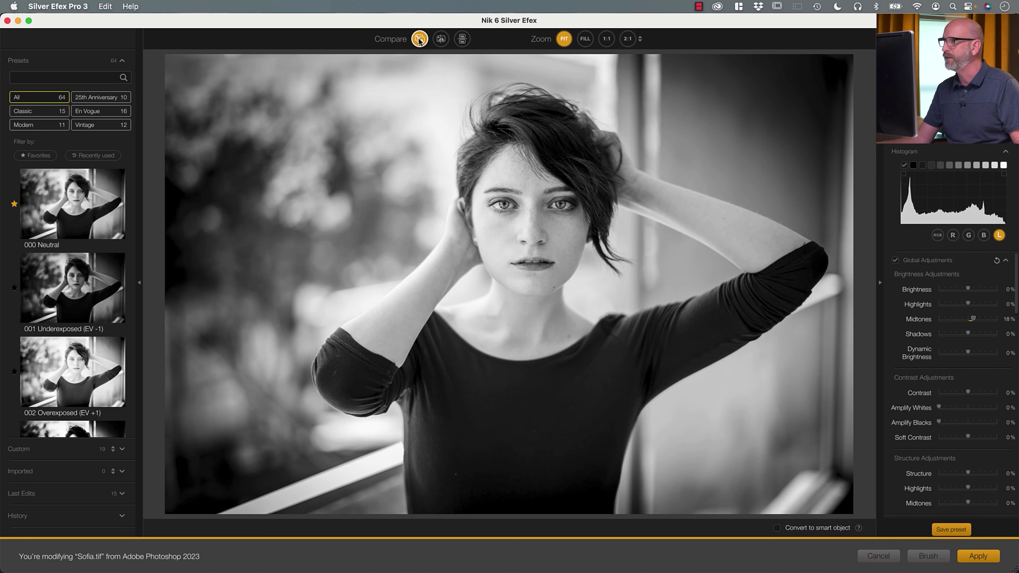
Set the global Shadows brightness to 12% and toggle the before/after comparison
{"action": "left_click", "coordinate": [970, 331]}
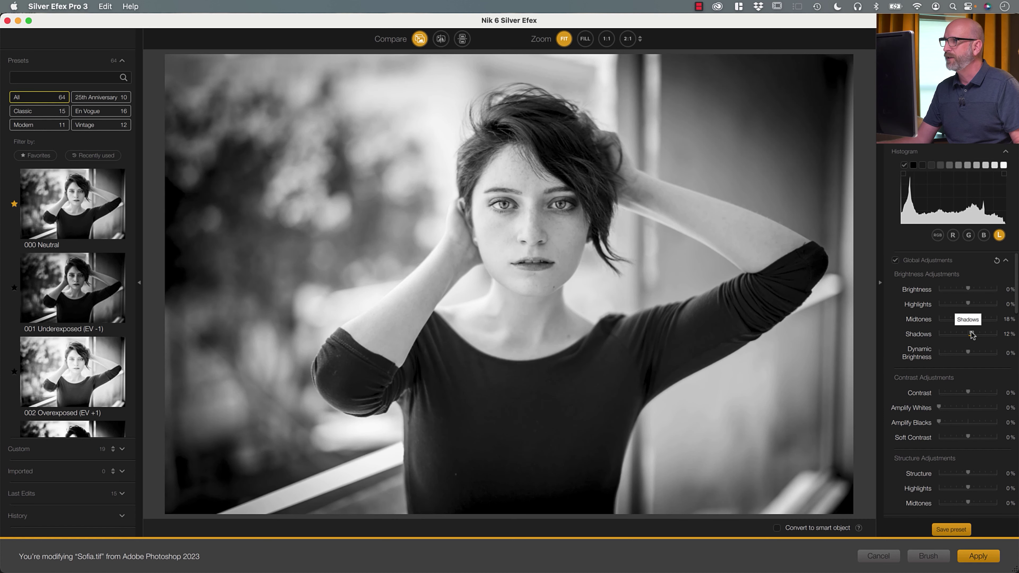
{"action": "left_click", "coordinate": [418, 39]}
{"action": "left_click", "coordinate": [418, 40]}
{"action": "left_click", "coordinate": [418, 39]}
{"action": "left_click", "coordinate": [419, 39]}
{"action": "left_click", "coordinate": [418, 39]}
{"action": "left_click", "coordinate": [419, 39]}
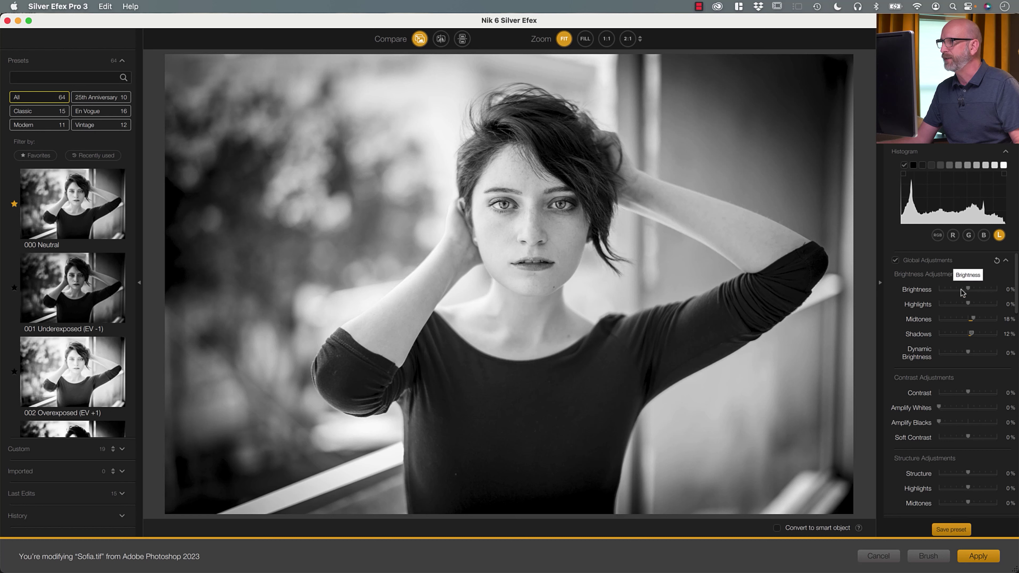
Set Dynamic Brightness to -28% and check the image before and after the adjustments
{"action": "mouse_move", "coordinate": [968, 289]}
{"action": "left_mouse_down"}
{"action": "mouse_move", "coordinate": [979, 290]}
{"action": "mouse_move", "coordinate": [965, 289]}
{"action": "left_mouse_up"}
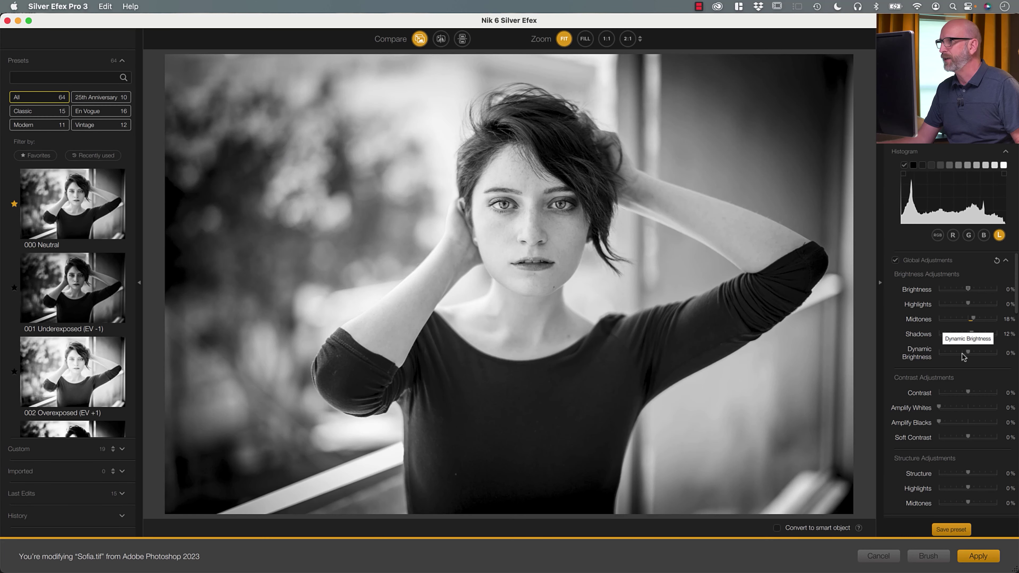
{"action": "left_click_drag", "start_coordinate": [969, 356], "coordinate": [961, 354]}
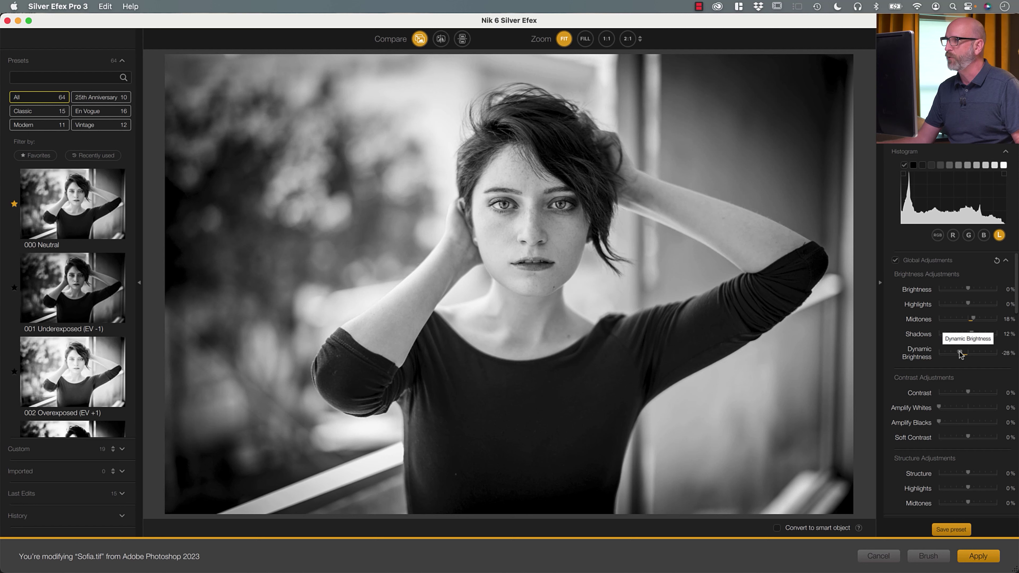
{"action": "left_click", "coordinate": [415, 40]}
{"action": "left_click", "coordinate": [415, 40]}
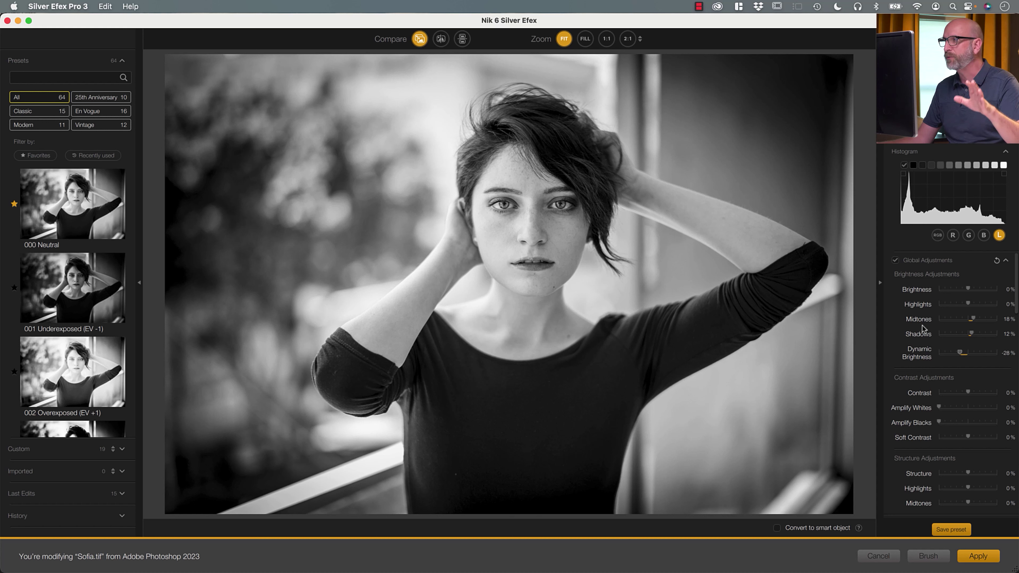
Set the global Contrast to 20% and compare it with the unadjusted image
{"action": "scroll", "coordinate": [928, 332], "scroll_direction": "down", "scroll_amount": 1}
{"action": "scroll", "coordinate": [927, 331], "scroll_direction": "down", "scroll_amount": 3}
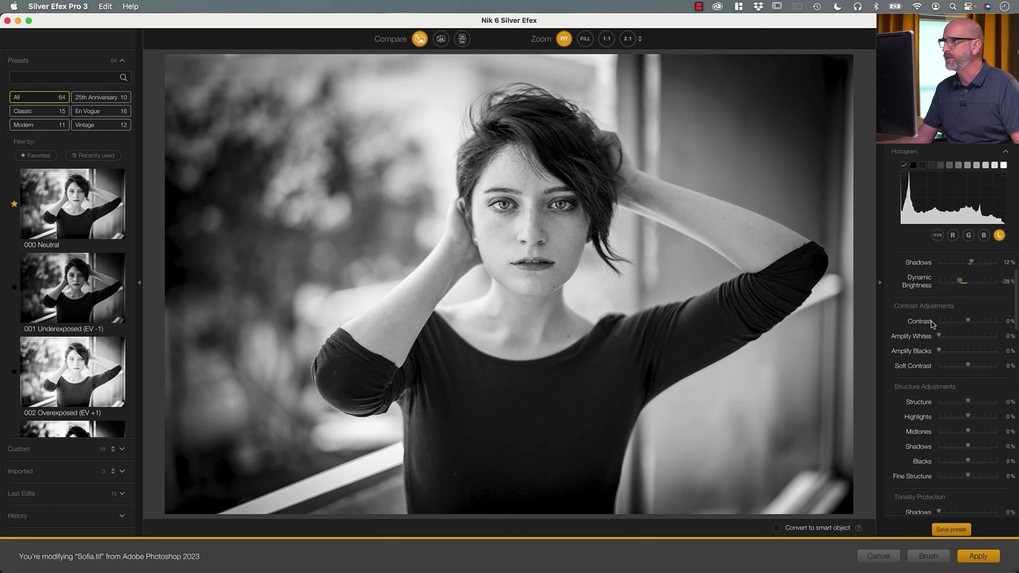
{"action": "mouse_move", "coordinate": [968, 321]}
{"action": "left_mouse_down"}
{"action": "mouse_move", "coordinate": [984, 322]}
{"action": "mouse_move", "coordinate": [974, 322]}
{"action": "left_mouse_up"}
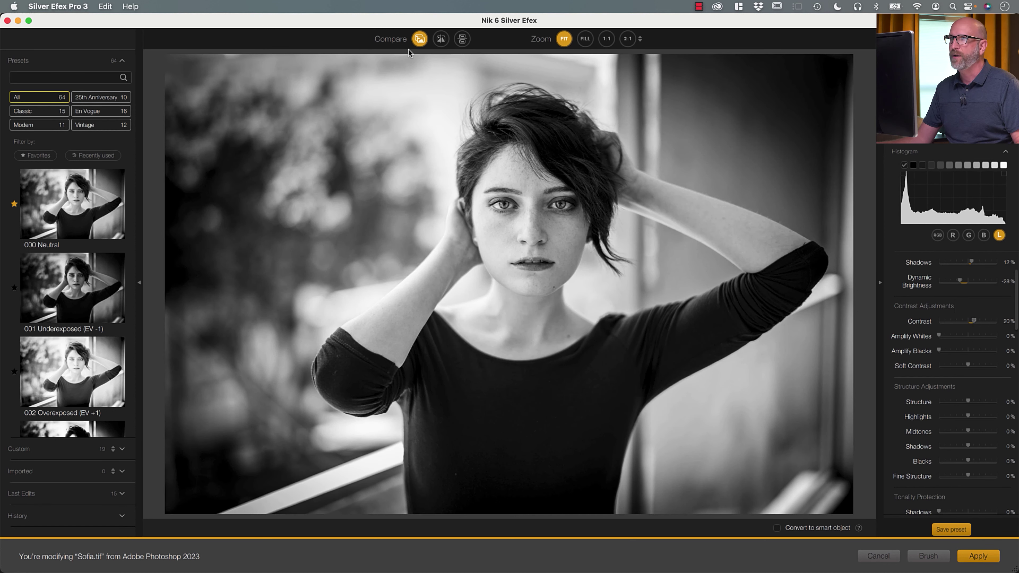
{"action": "left_click", "coordinate": [421, 40]}
{"action": "left_click", "coordinate": [420, 39]}
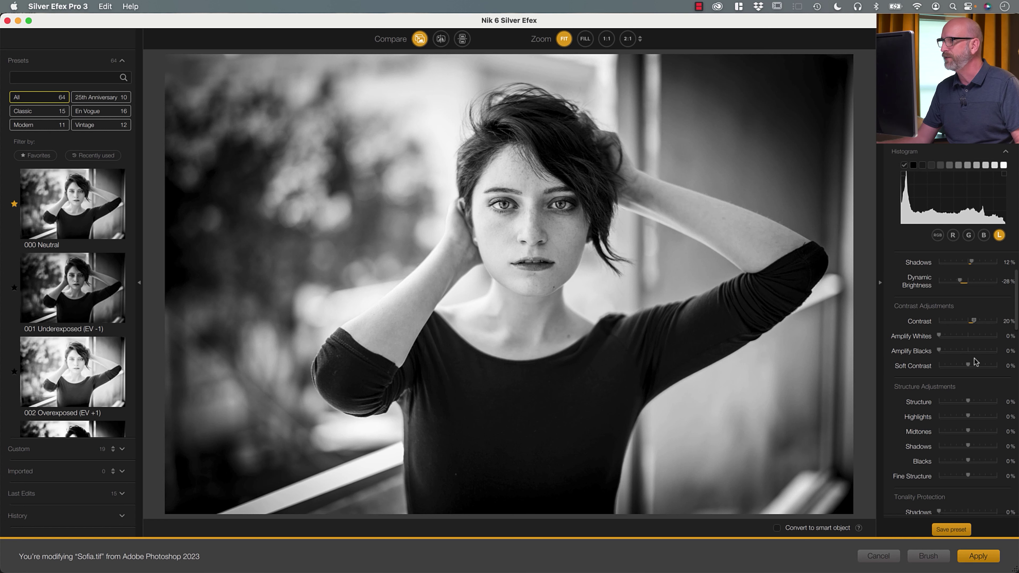
Try Soft Contrast at 71%, settle on -30%, and repeatedly compare before and after
{"action": "left_click_drag", "start_coordinate": [967, 367], "coordinate": [988, 368]}
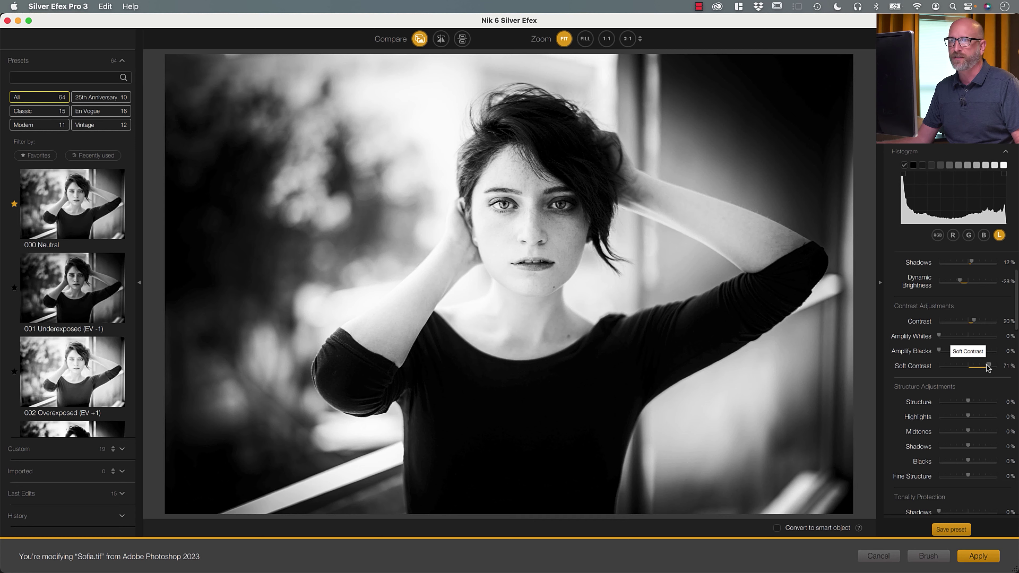
{"action": "left_click_drag", "start_coordinate": [988, 368], "coordinate": [960, 368]}
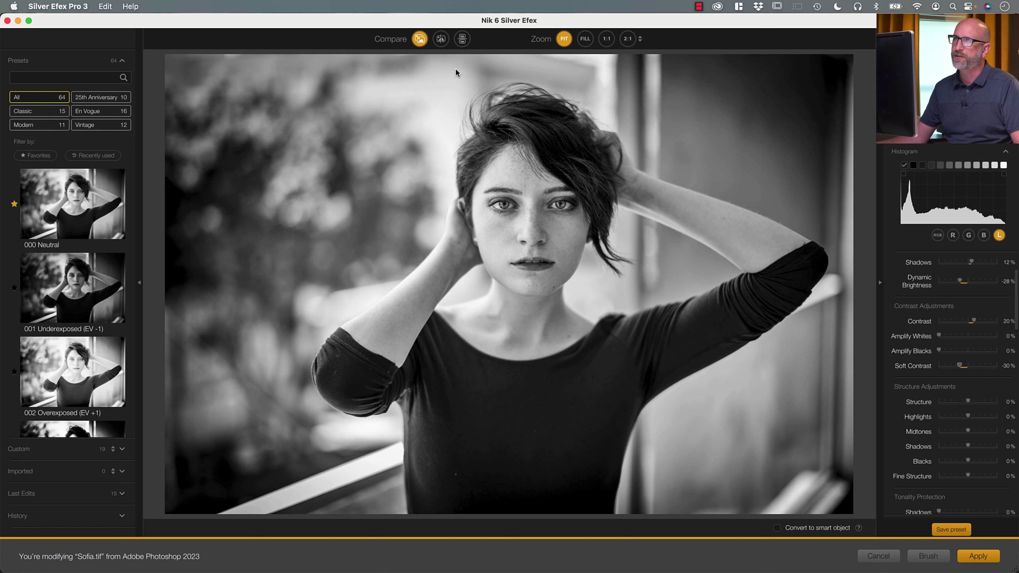
{"action": "left_click", "coordinate": [420, 40]}
{"action": "left_click", "coordinate": [420, 40]}
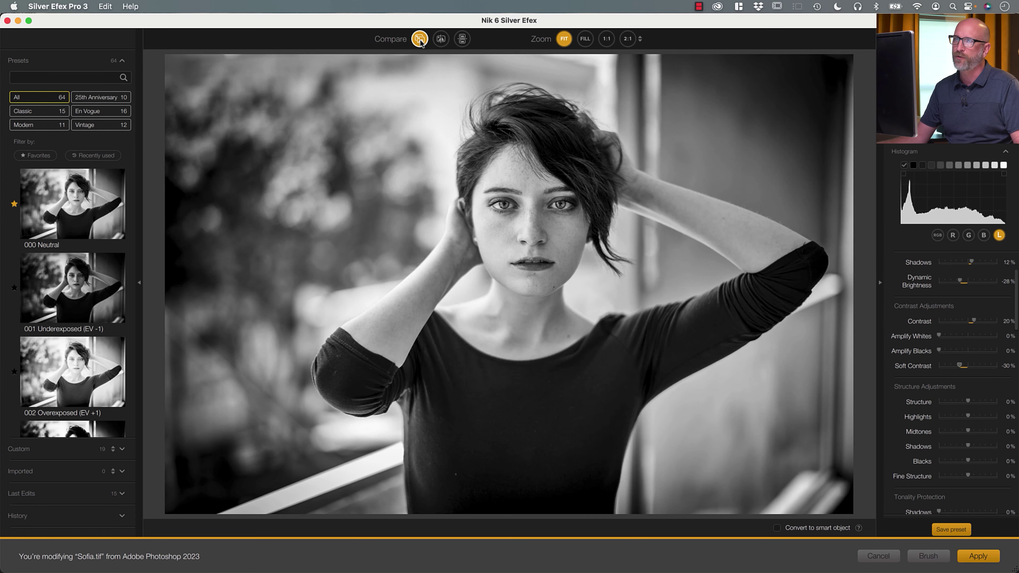
{"action": "left_click", "coordinate": [420, 40]}
{"action": "left_click", "coordinate": [420, 40]}
{"action": "left_click", "coordinate": [420, 40]}
{"action": "left_click", "coordinate": [420, 40]}
{"action": "left_click", "coordinate": [420, 40]}
{"action": "left_click", "coordinate": [420, 40]}
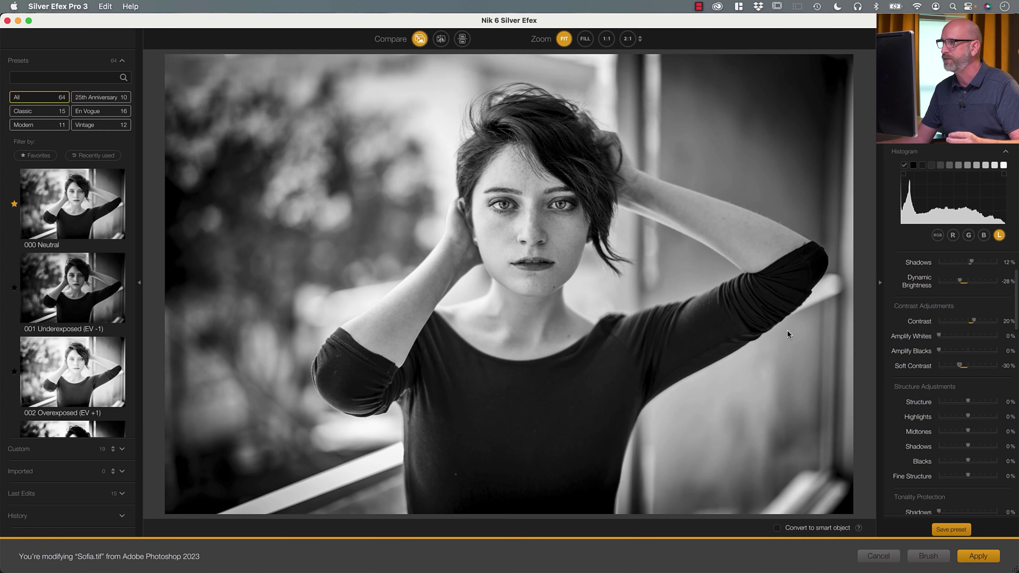
Try the global Structure at 100% and -100% while inspecting the face at 1:1
{"action": "scroll", "coordinate": [953, 396], "scroll_direction": "down", "scroll_amount": 4}
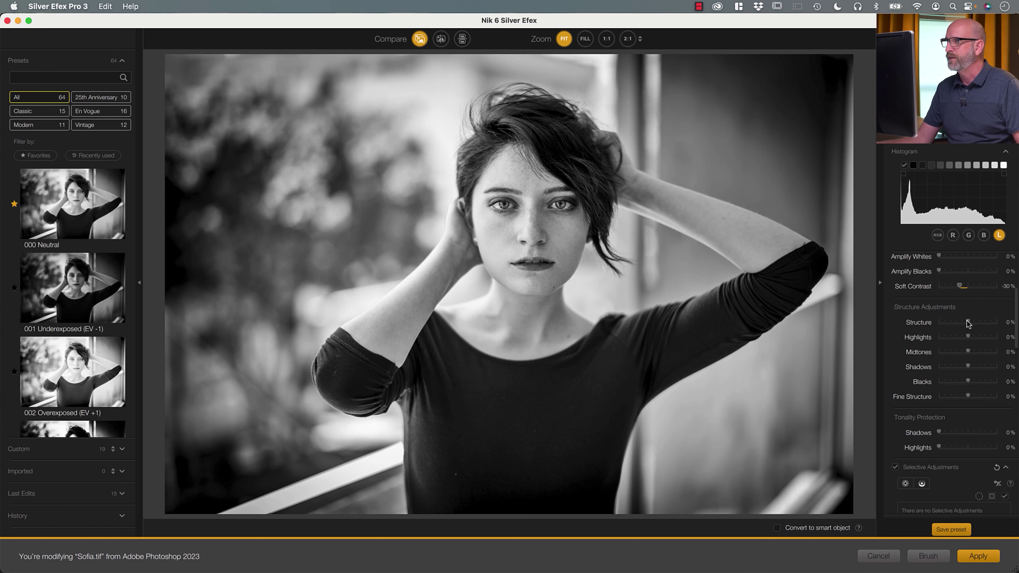
{"action": "left_click_drag", "start_coordinate": [968, 322], "coordinate": [999, 324]}
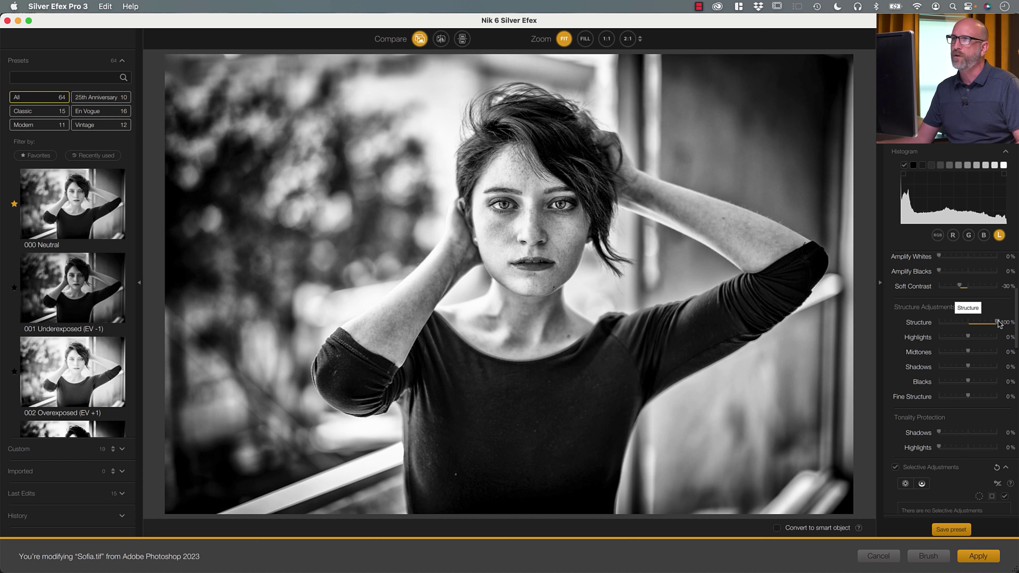
{"action": "left_click", "coordinate": [606, 38]}
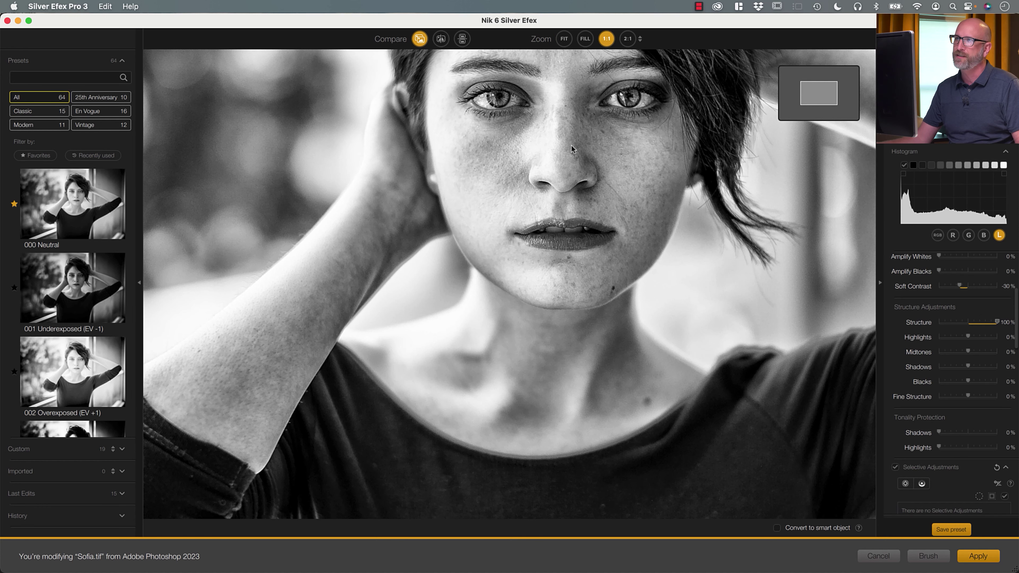
{"action": "left_click_drag", "start_coordinate": [809, 93], "coordinate": [809, 91]}
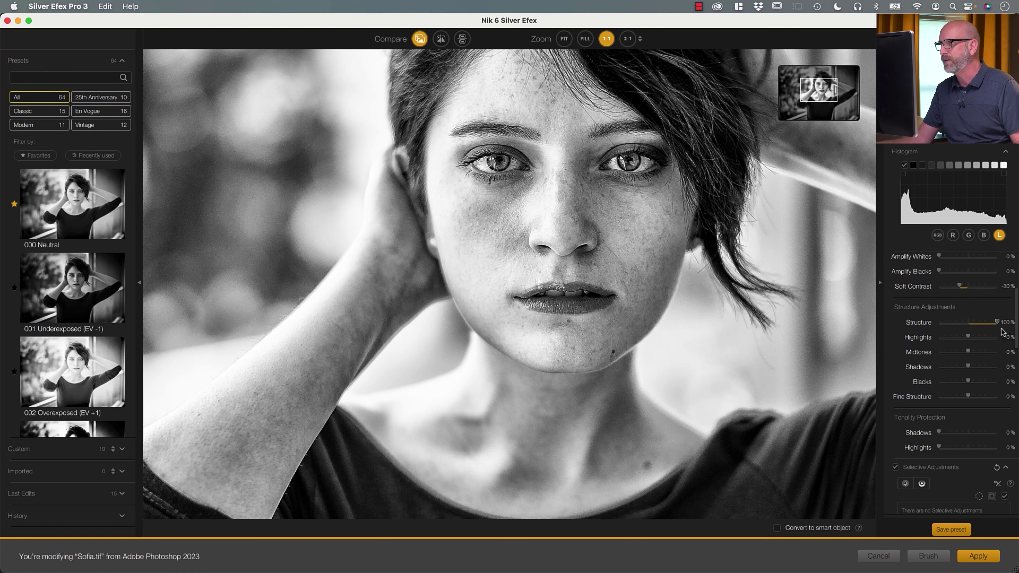
{"action": "left_click_drag", "start_coordinate": [997, 322], "coordinate": [930, 323]}
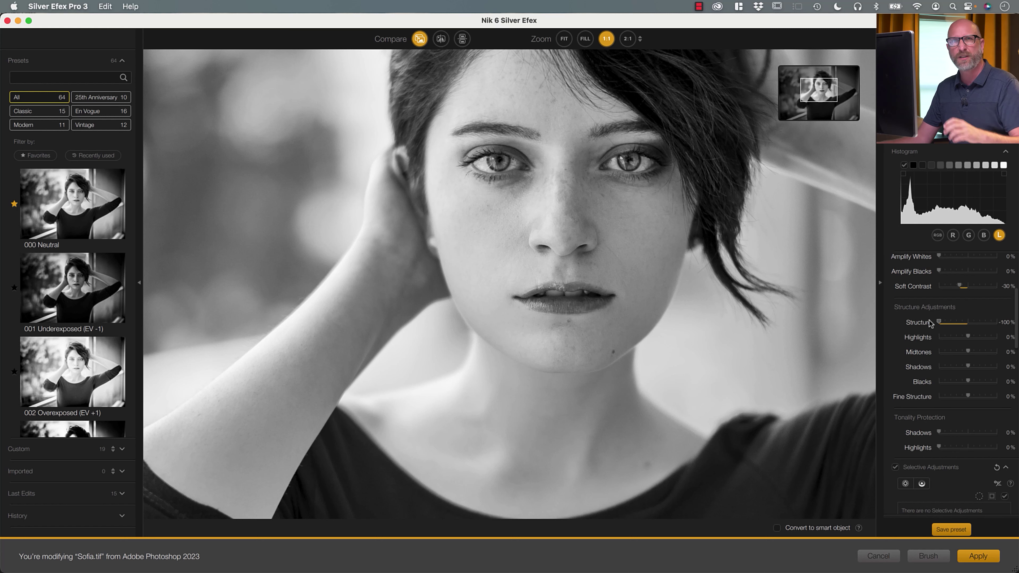
Set the global Structure to 50% and compare the skin detail with the unadjusted image
{"action": "left_click_drag", "start_coordinate": [939, 323], "coordinate": [982, 324]}
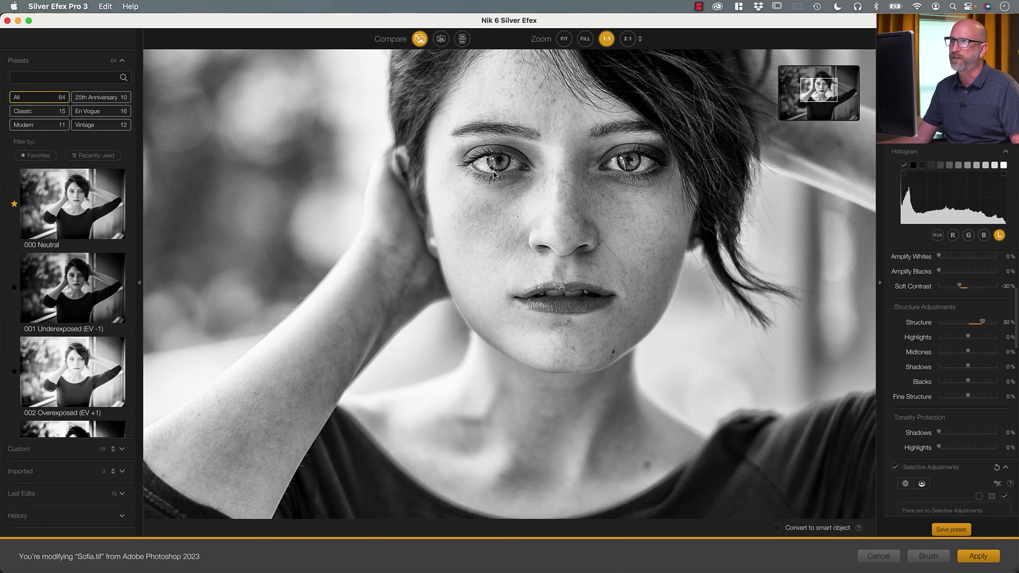
{"action": "left_click", "coordinate": [425, 42]}
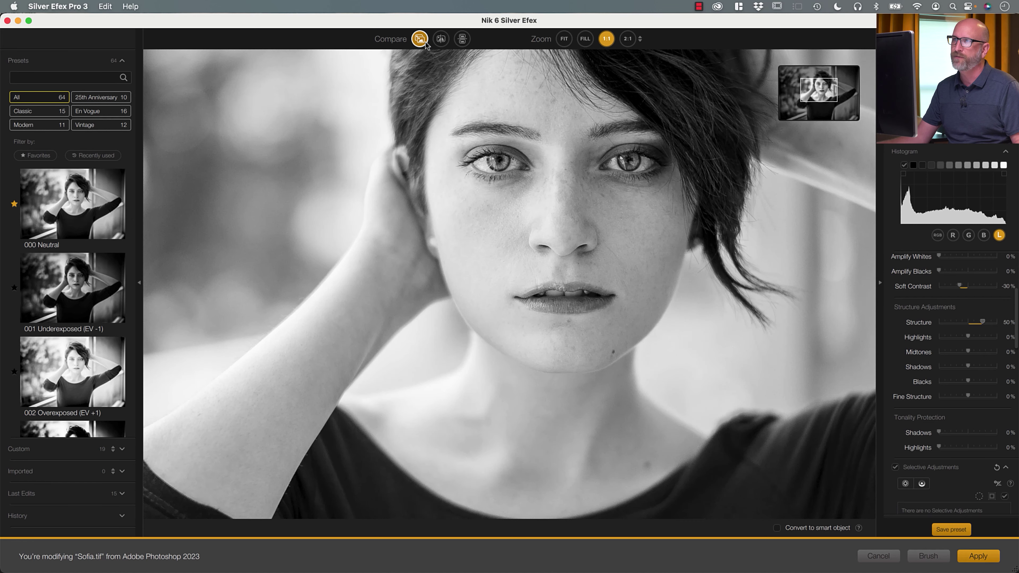
{"action": "left_click", "coordinate": [426, 43]}
{"action": "left_click", "coordinate": [424, 42]}
{"action": "left_click", "coordinate": [425, 43]}
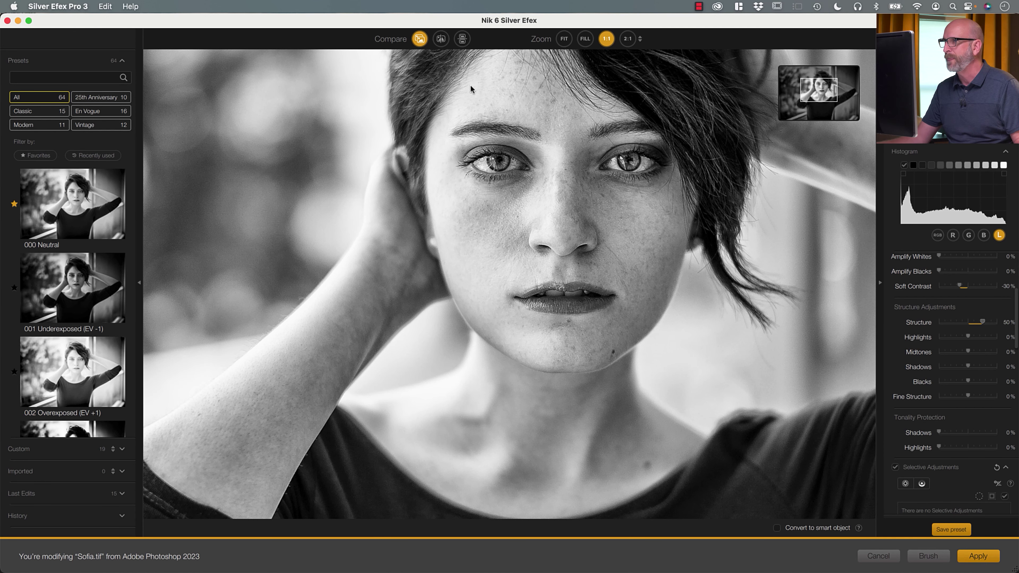
Try the structure Highlights at -46% and -39%, inspecting the portrait at full view and the face at 1:1
{"action": "left_click", "coordinate": [564, 38]}
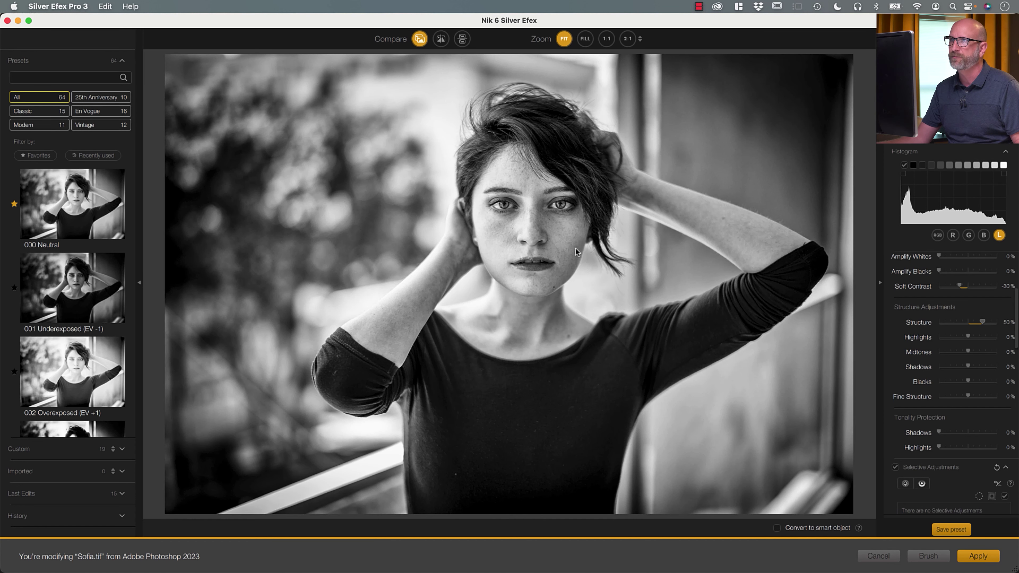
{"action": "left_click", "coordinate": [960, 338]}
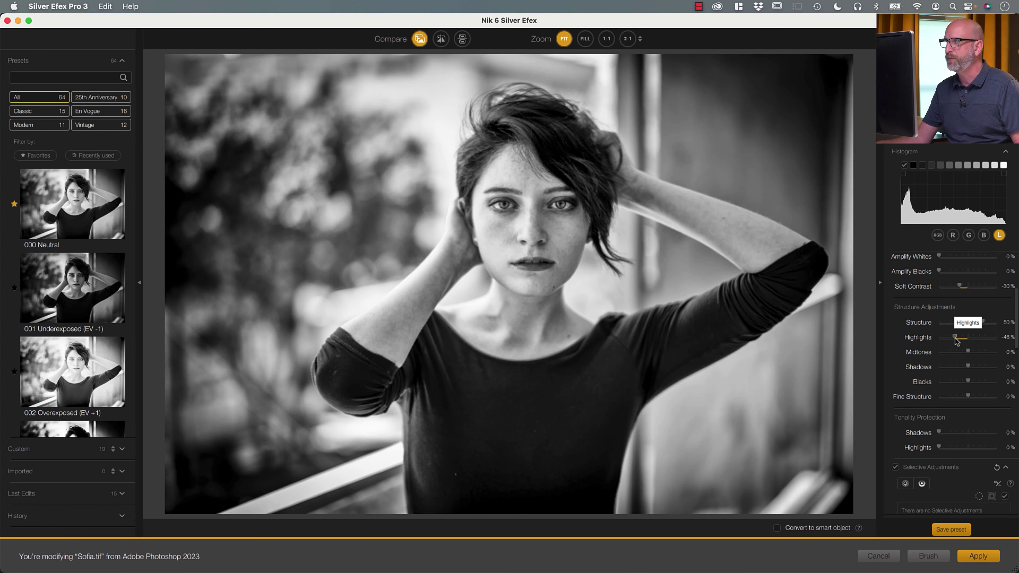
{"action": "left_click_drag", "start_coordinate": [955, 339], "coordinate": [957, 339]}
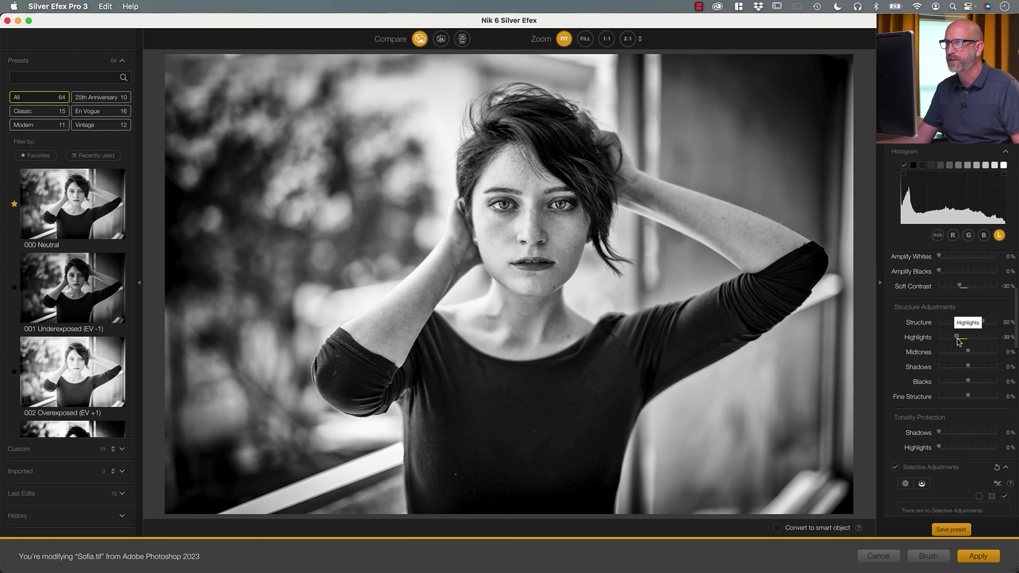
{"action": "left_click", "coordinate": [606, 40]}
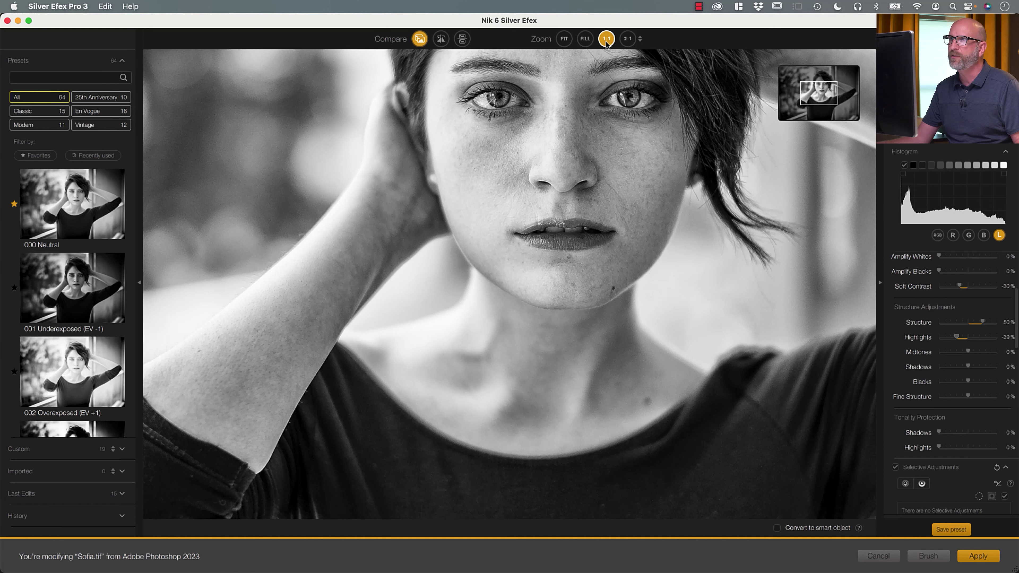
{"action": "left_click", "coordinate": [565, 39]}
{"action": "left_click", "coordinate": [607, 39]}
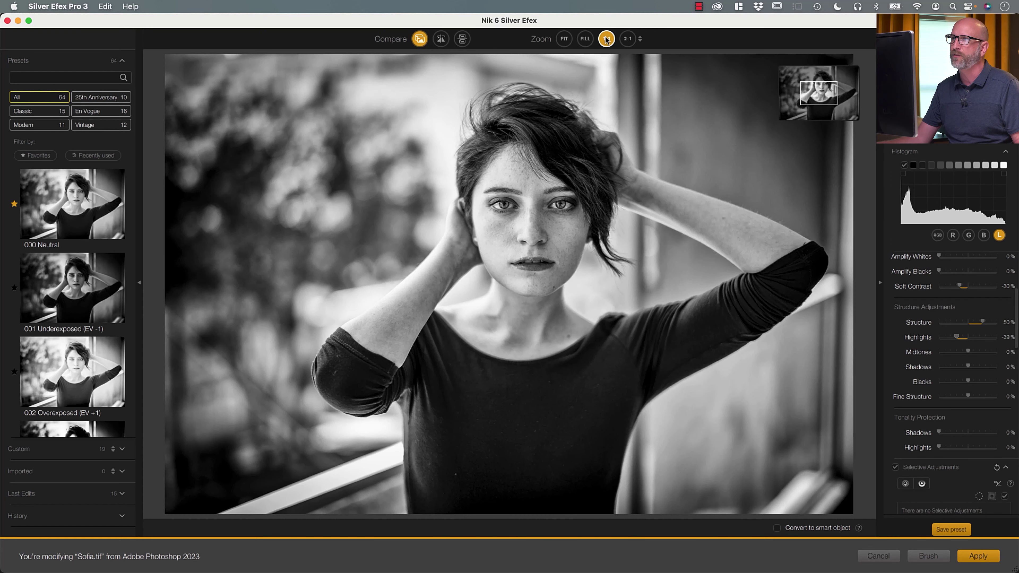
{"action": "left_click_drag", "start_coordinate": [820, 90], "coordinate": [818, 86]}
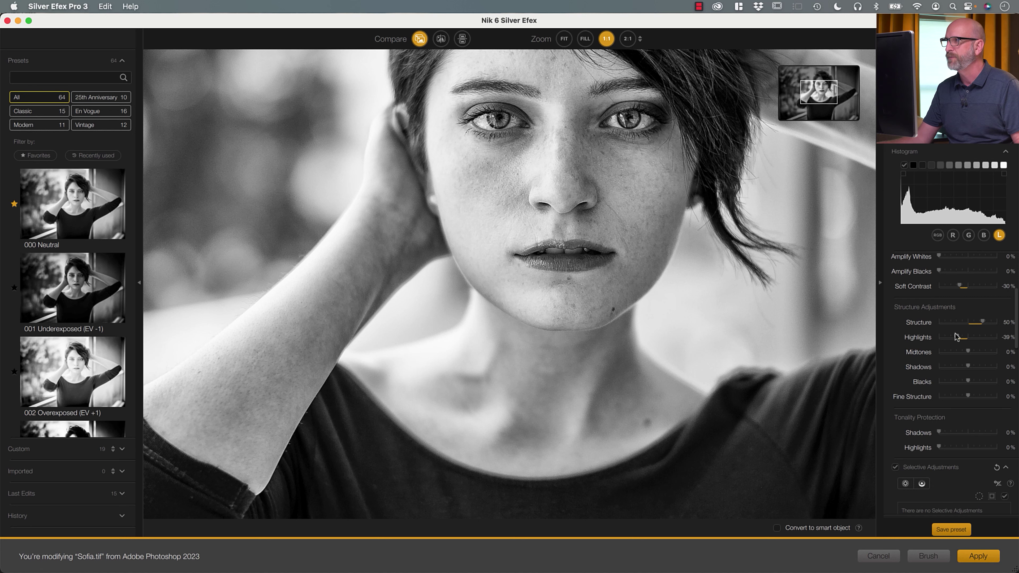
Set the structure Highlights to -32% and compare the skin with the unadjusted image
{"action": "left_click_drag", "start_coordinate": [957, 338], "coordinate": [960, 340]}
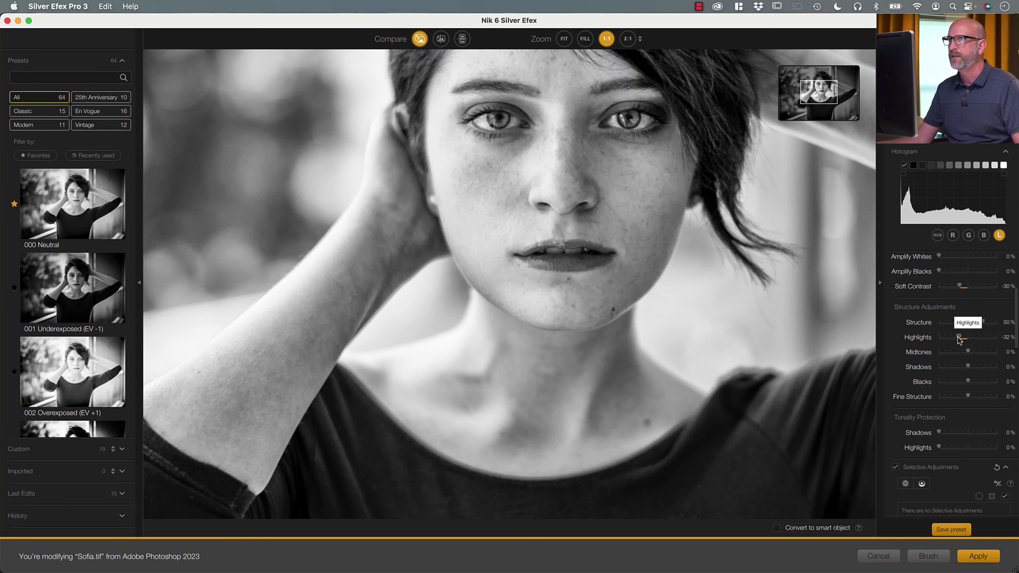
{"action": "left_click", "coordinate": [418, 41]}
{"action": "left_click", "coordinate": [418, 40]}
{"action": "left_click", "coordinate": [418, 41]}
{"action": "left_click", "coordinate": [418, 41]}
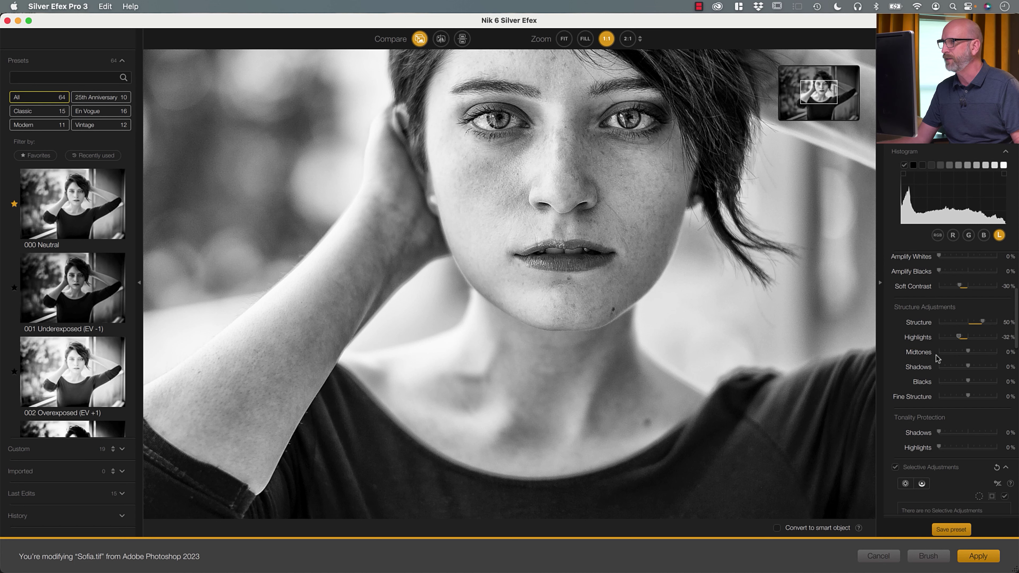
Set the structure Midtones to -65% and repeatedly compare the face before and after
{"action": "left_click_drag", "start_coordinate": [968, 352], "coordinate": [949, 352]}
{"action": "left_click", "coordinate": [418, 40]}
{"action": "left_click", "coordinate": [419, 40]}
{"action": "left_click", "coordinate": [419, 40]}
{"action": "left_click", "coordinate": [419, 40]}
{"action": "left_click", "coordinate": [419, 41]}
{"action": "left_click", "coordinate": [418, 40]}
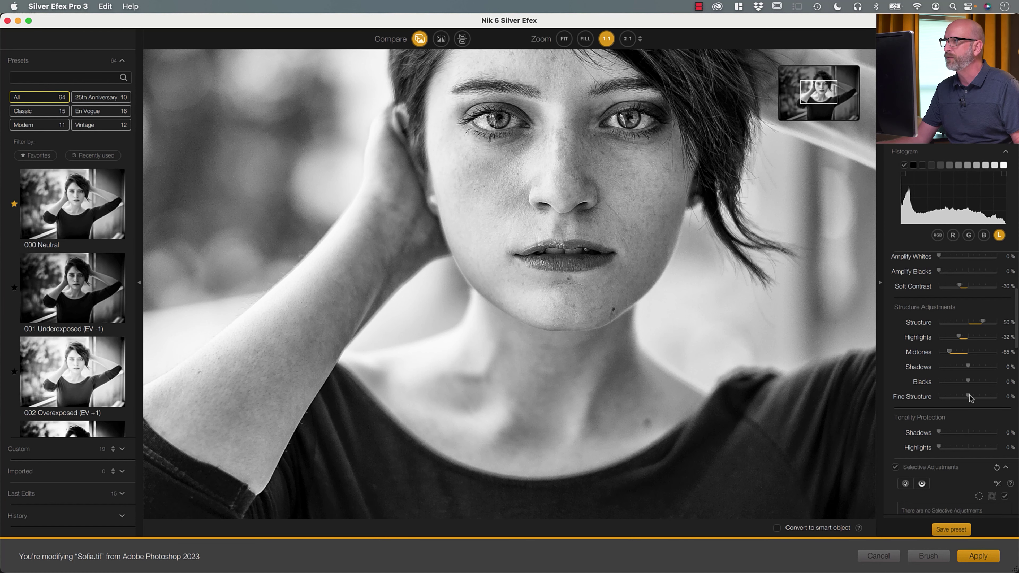
Set Fine Structure to 61% and compare it with the unadjusted image, including a split view across the face
{"action": "left_click_drag", "start_coordinate": [970, 398], "coordinate": [986, 397]}
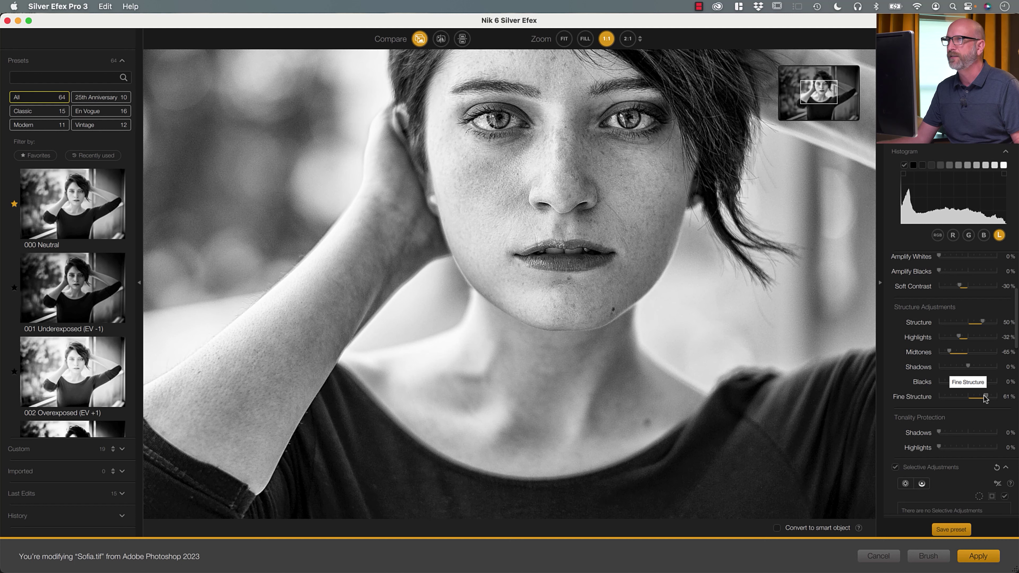
{"action": "left_click", "coordinate": [419, 40]}
{"action": "left_click", "coordinate": [418, 39]}
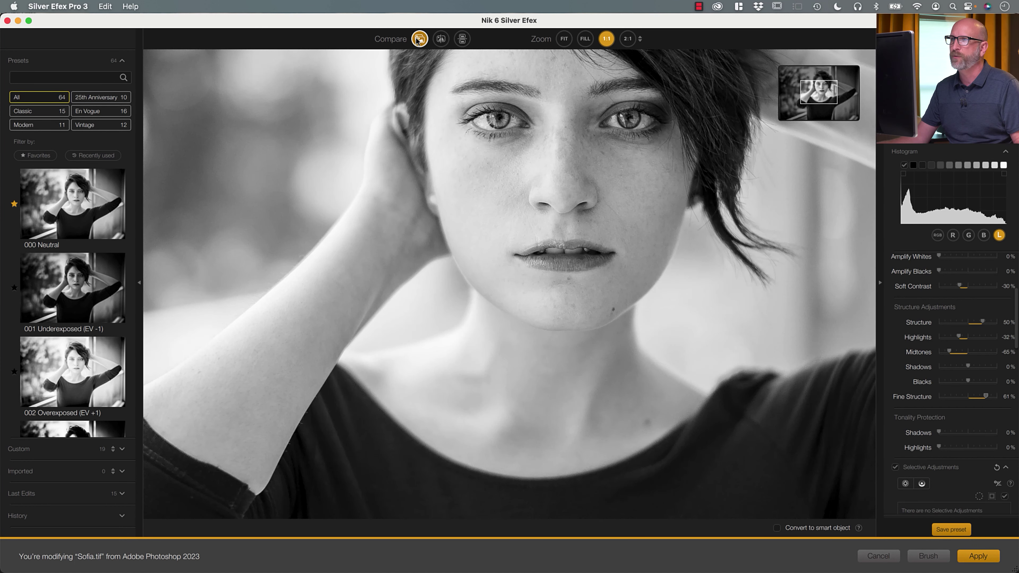
{"action": "left_click", "coordinate": [441, 39]}
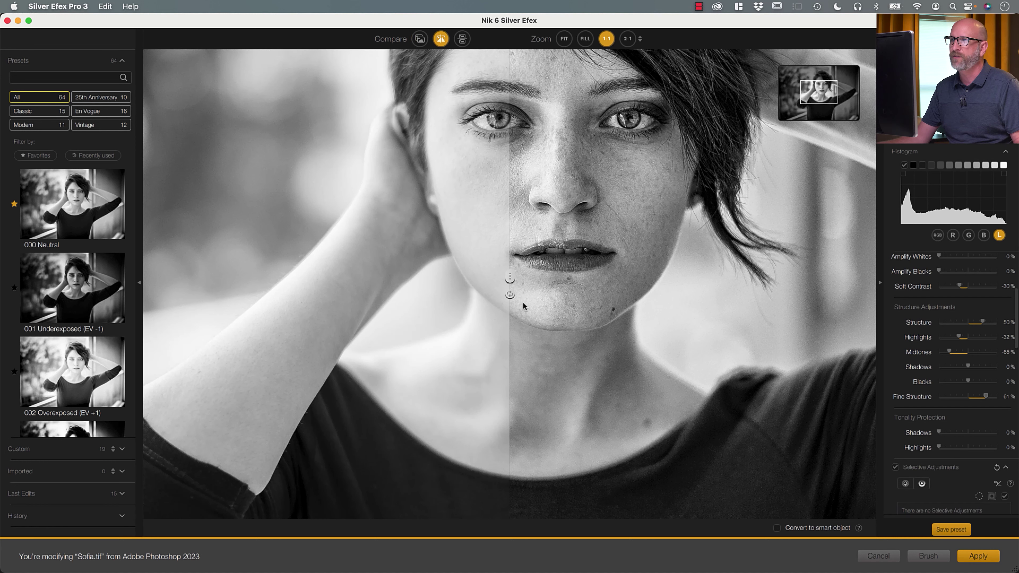
{"action": "left_click_drag", "start_coordinate": [513, 283], "coordinate": [568, 281]}
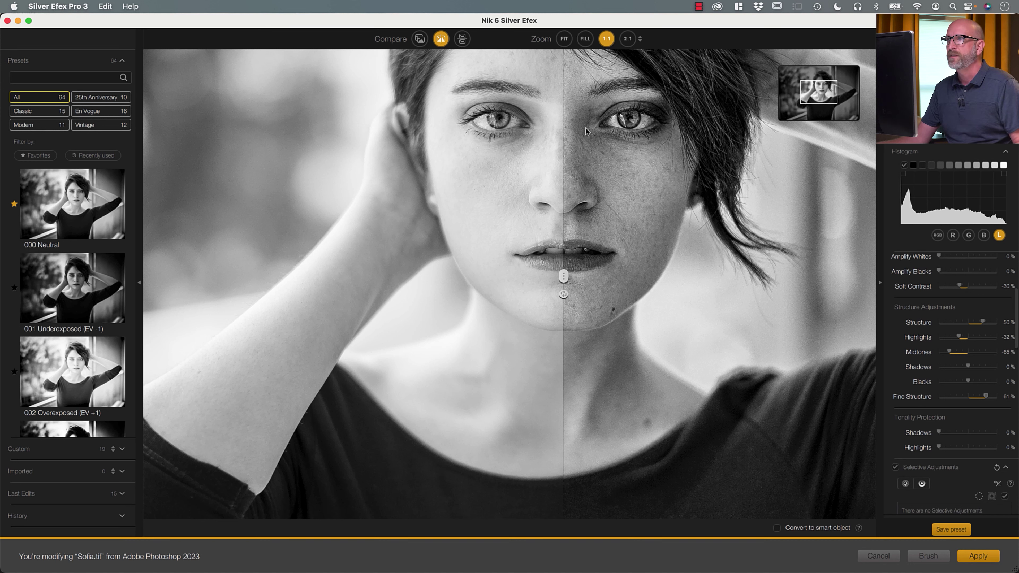
{"action": "left_click", "coordinate": [420, 39]}
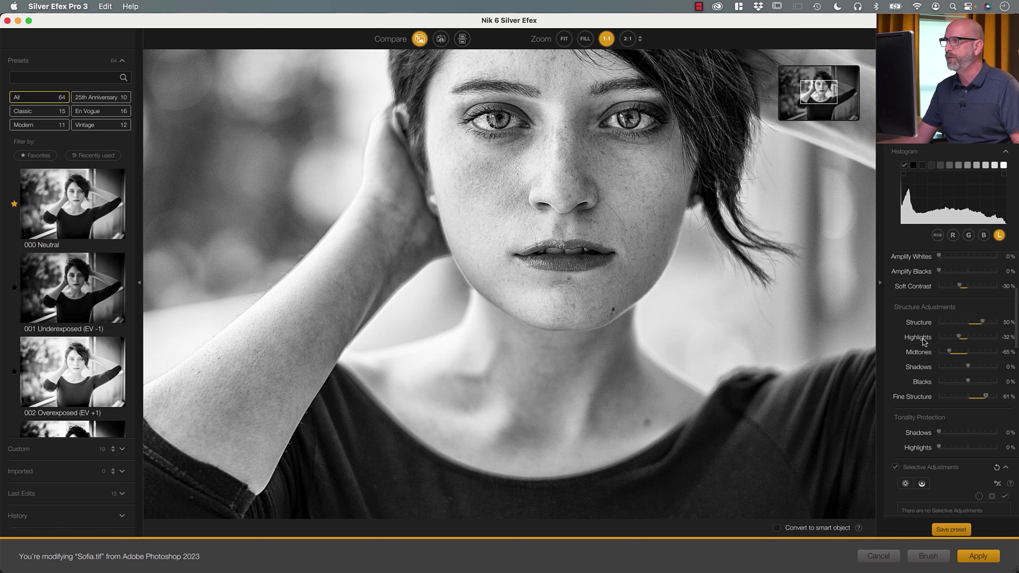
Set the Tonality Protection Shadows to 25% and compare the whole portrait with the unadjusted image
{"action": "scroll", "coordinate": [925, 381], "scroll_direction": "down", "scroll_amount": 2}
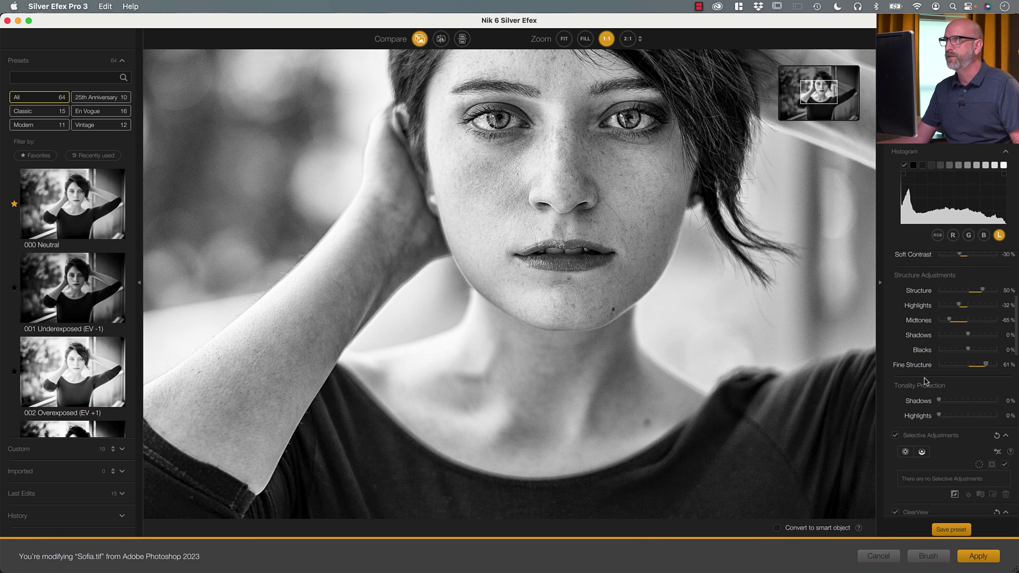
{"action": "left_click", "coordinate": [564, 39]}
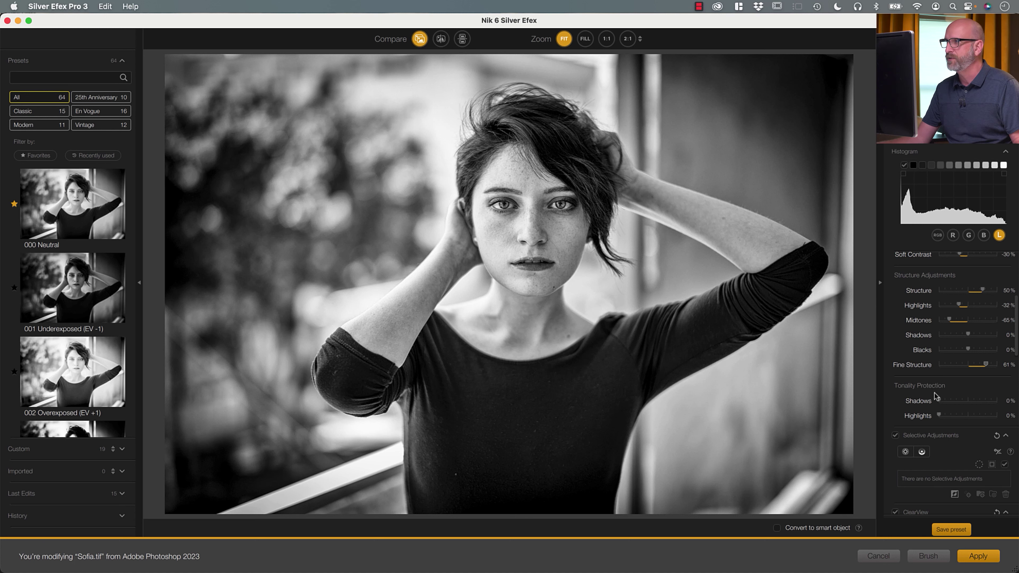
{"action": "mouse_move", "coordinate": [939, 401]}
{"action": "left_mouse_down"}
{"action": "mouse_move", "coordinate": [1005, 402]}
{"action": "mouse_move", "coordinate": [921, 403]}
{"action": "mouse_move", "coordinate": [1008, 402]}
{"action": "mouse_move", "coordinate": [957, 402]}
{"action": "left_mouse_up"}
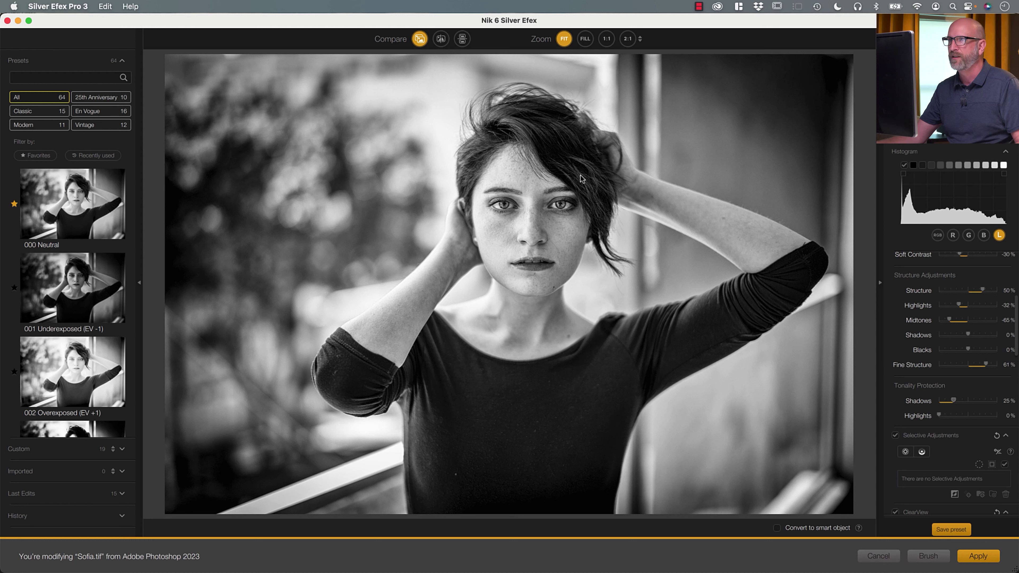
{"action": "left_click", "coordinate": [420, 39]}
{"action": "left_click", "coordinate": [419, 38]}
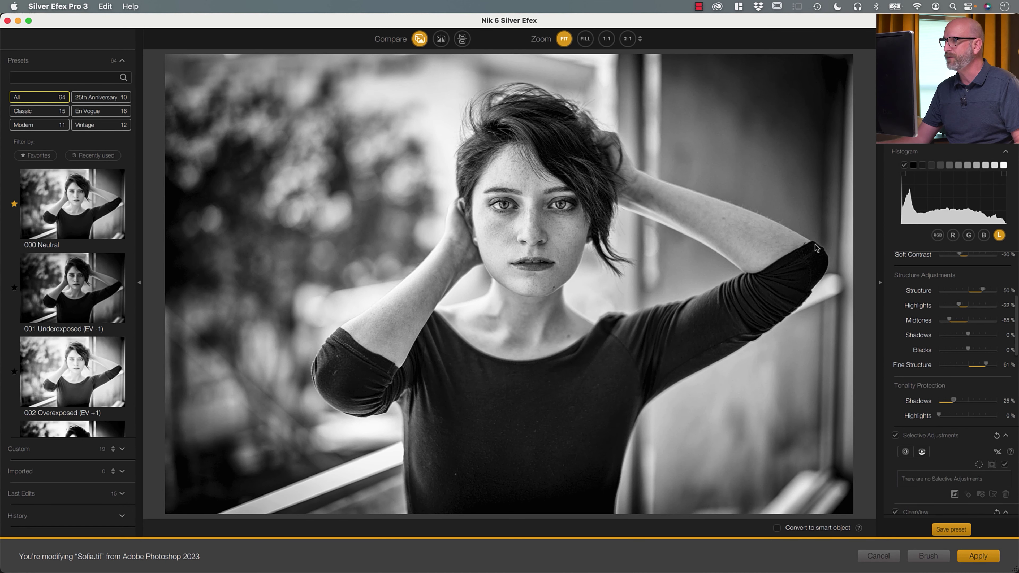
Preview film types on the whole portrait, including Kodak ISO 32 Panatomic X, Ilford PAN F Plus 50, Rollei Retro 100 Tonal and Polaroid 672
{"action": "scroll", "coordinate": [962, 318], "scroll_direction": "down", "scroll_amount": 3}
{"action": "scroll", "coordinate": [961, 315], "scroll_direction": "down", "scroll_amount": 10}
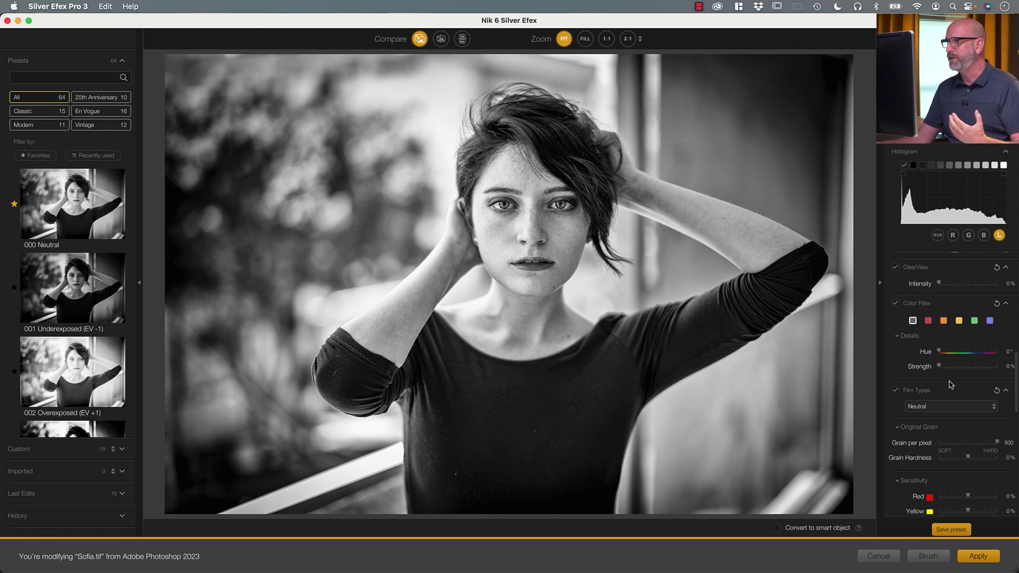
{"action": "scroll", "coordinate": [949, 383], "scroll_direction": "down", "scroll_amount": 5}
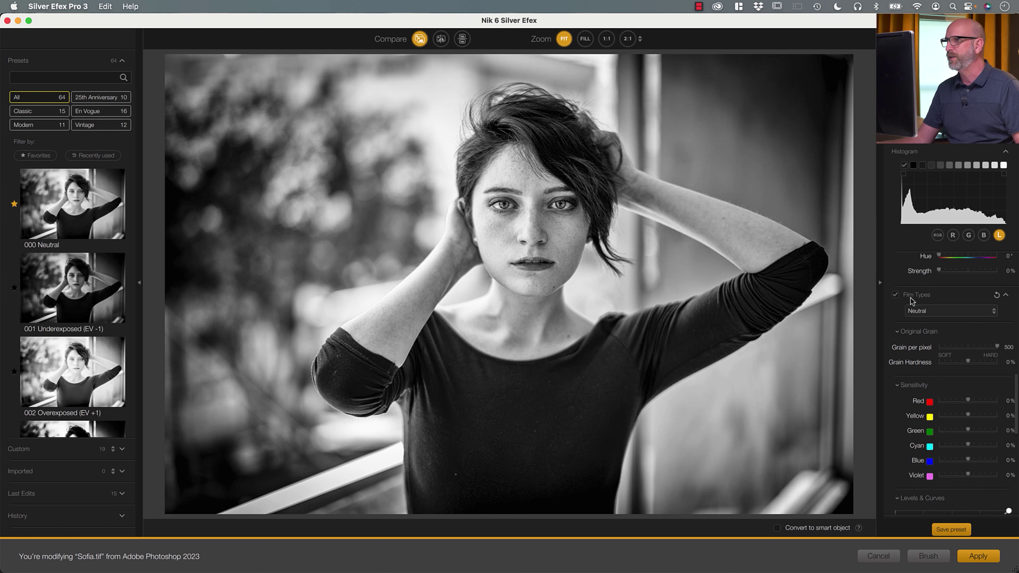
{"action": "left_click", "coordinate": [972, 312]}
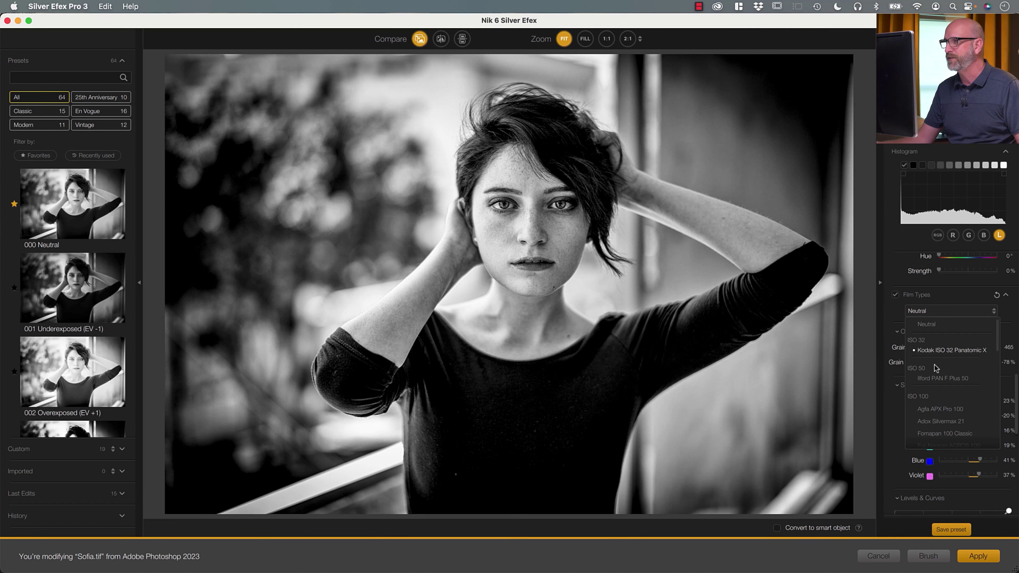
{"action": "scroll", "coordinate": [938, 380], "scroll_direction": "down", "scroll_amount": 1}
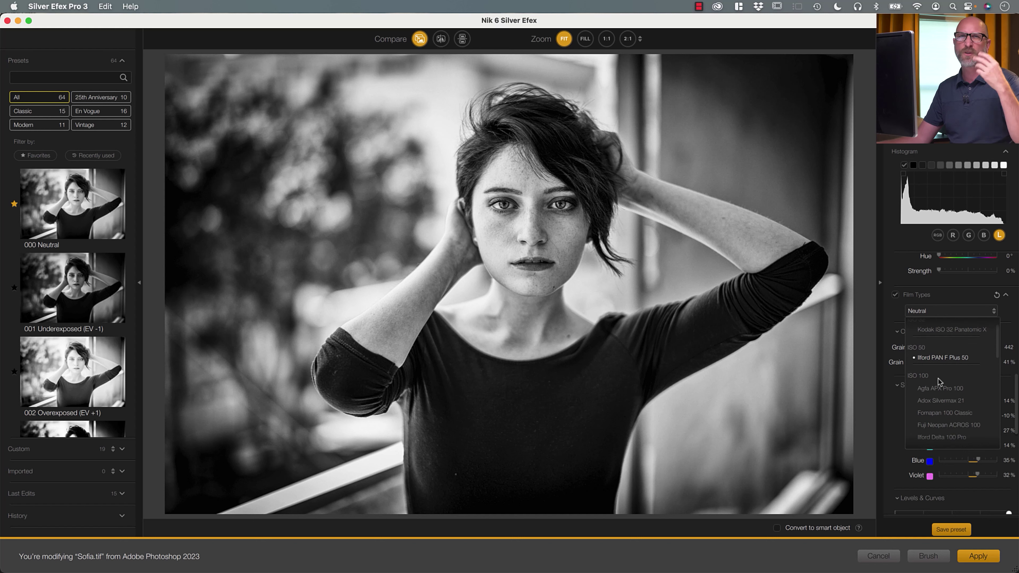
{"action": "scroll", "coordinate": [938, 379], "scroll_direction": "down", "scroll_amount": 4}
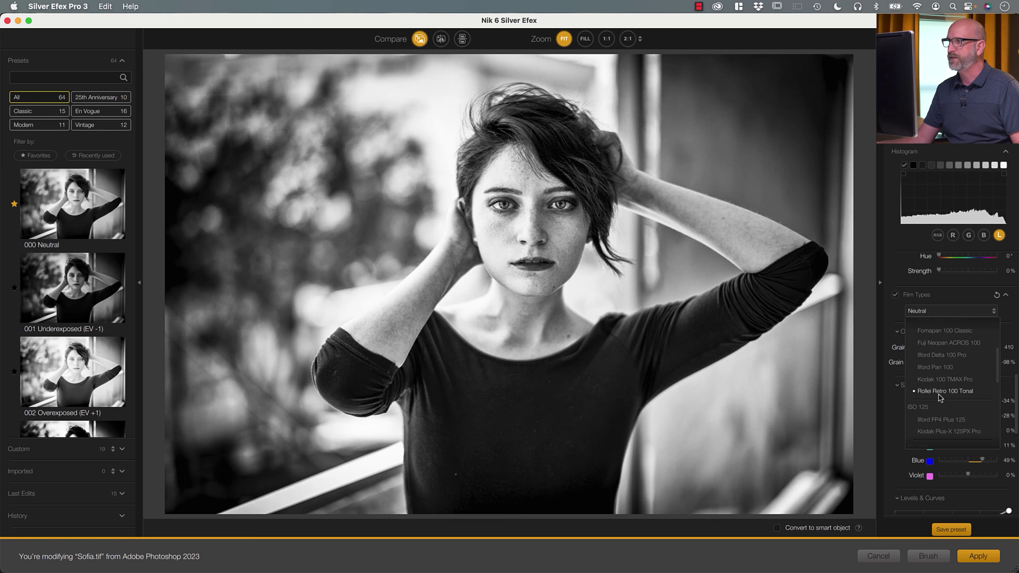
{"action": "scroll", "coordinate": [938, 395], "scroll_direction": "down", "scroll_amount": 10}
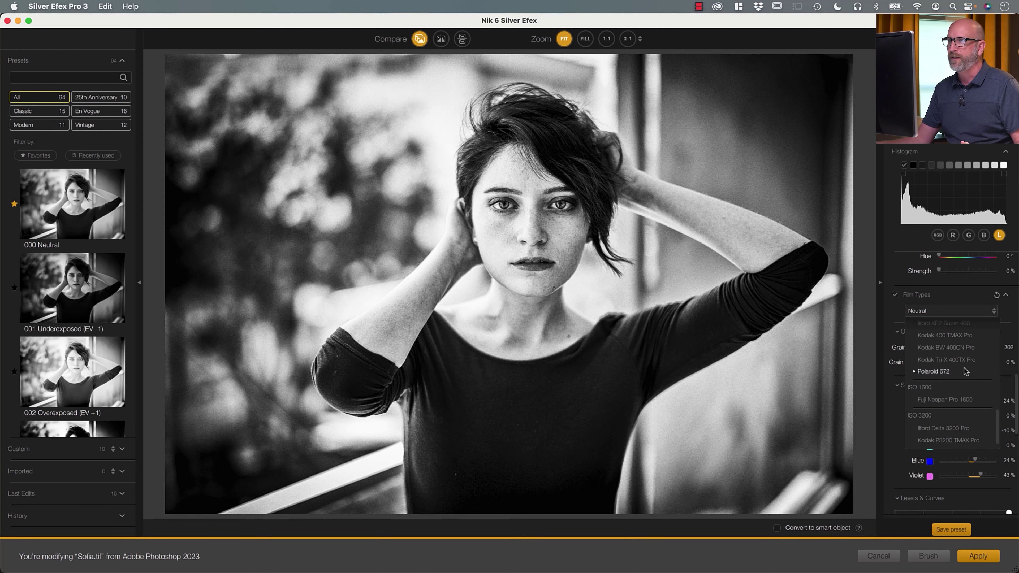
Preview the film types' grain on the face at 1:1 and apply Fuji Neopan 400
{"action": "left_click", "coordinate": [607, 39]}
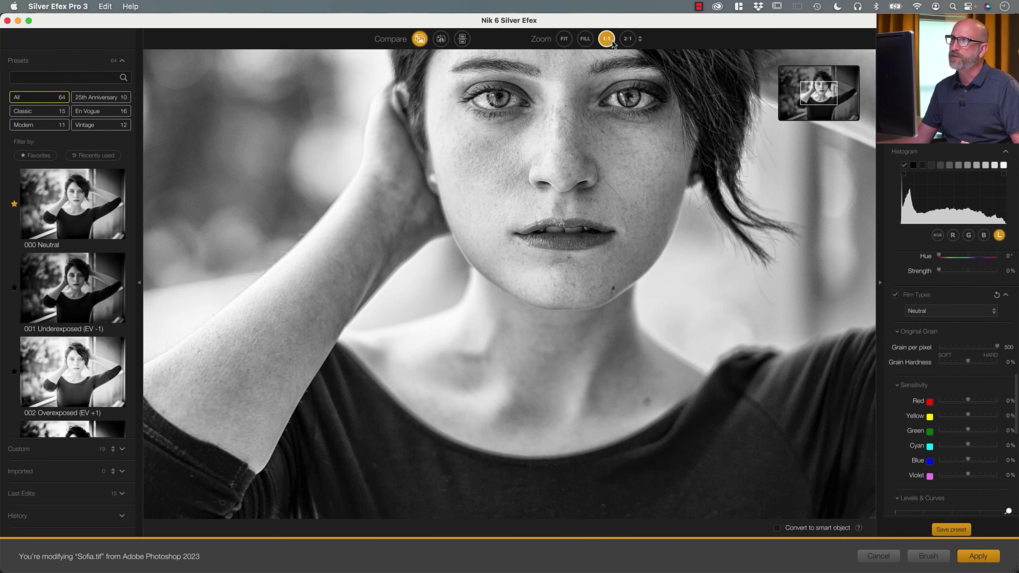
{"action": "left_click", "coordinate": [935, 314]}
{"action": "scroll", "coordinate": [952, 384], "scroll_direction": "down", "scroll_amount": 5}
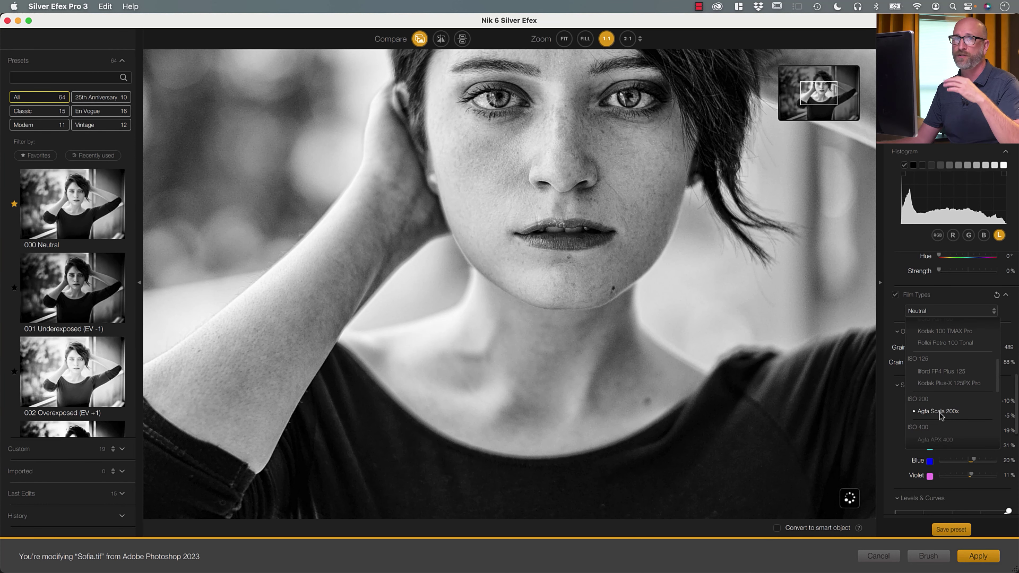
{"action": "scroll", "coordinate": [940, 413], "scroll_direction": "up", "scroll_amount": 5}
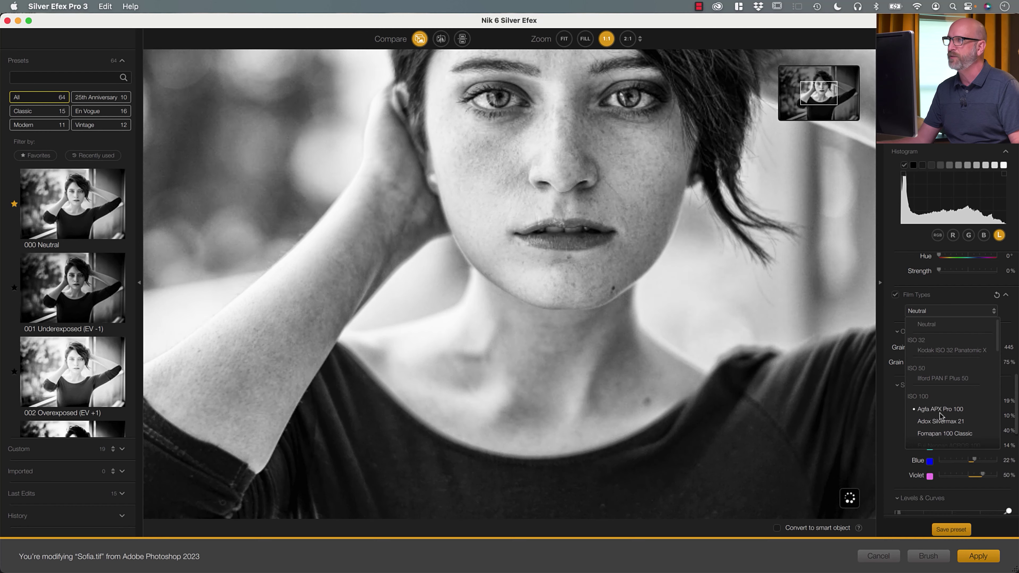
{"action": "scroll", "coordinate": [942, 405], "scroll_direction": "down", "scroll_amount": 3}
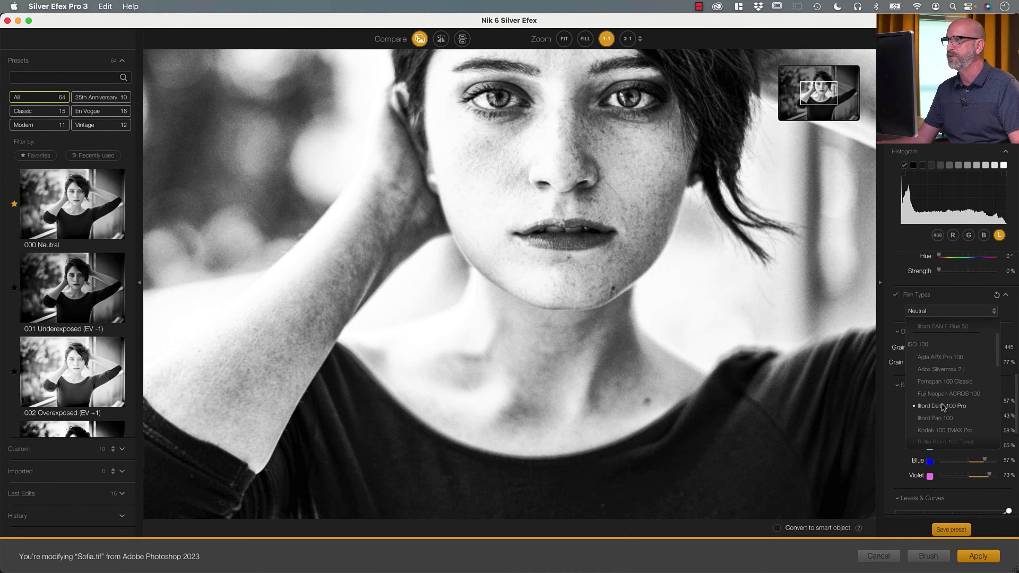
{"action": "scroll", "coordinate": [942, 405], "scroll_direction": "down", "scroll_amount": 4}
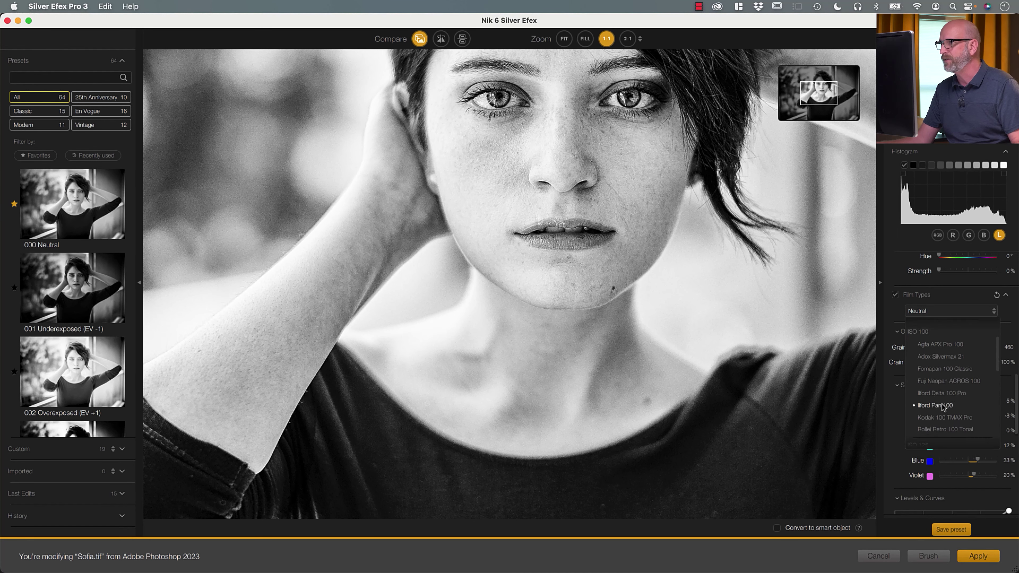
{"action": "scroll", "coordinate": [942, 405], "scroll_direction": "down", "scroll_amount": 5}
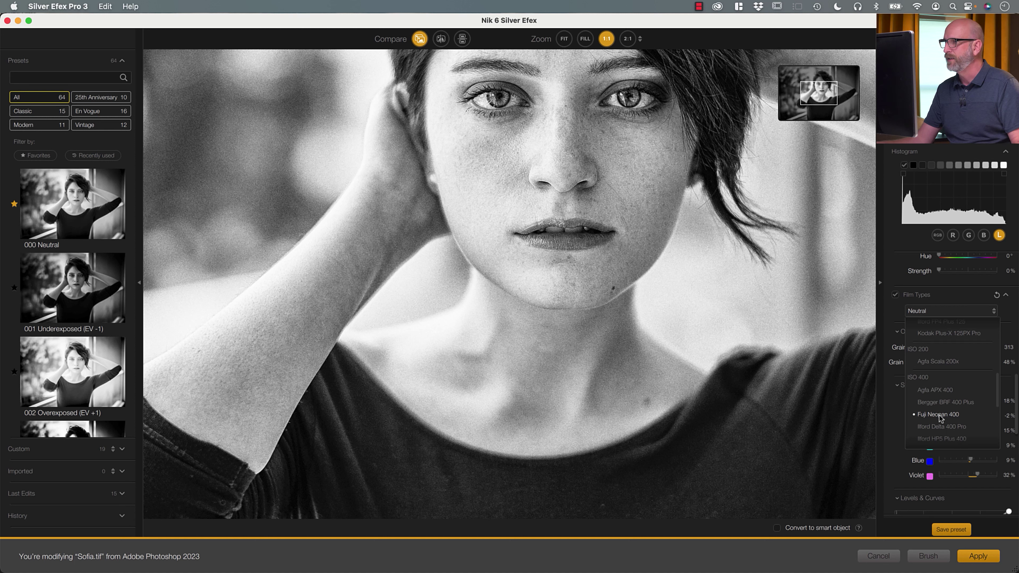
{"action": "left_click", "coordinate": [928, 415]}
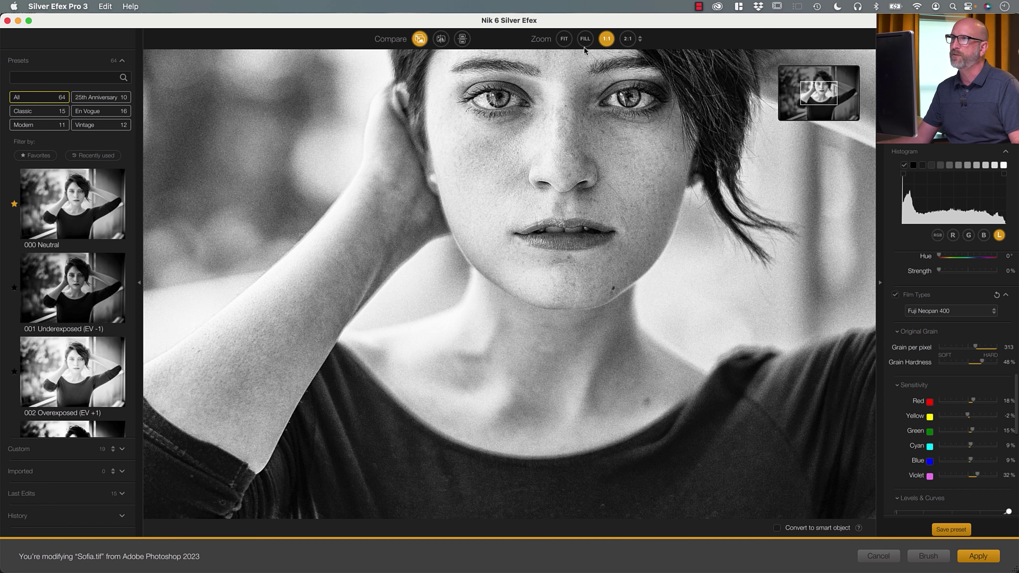
Compare the film look with the unadjusted image at full view and review its grain, sensitivity and curve settings
{"action": "left_click", "coordinate": [563, 43]}
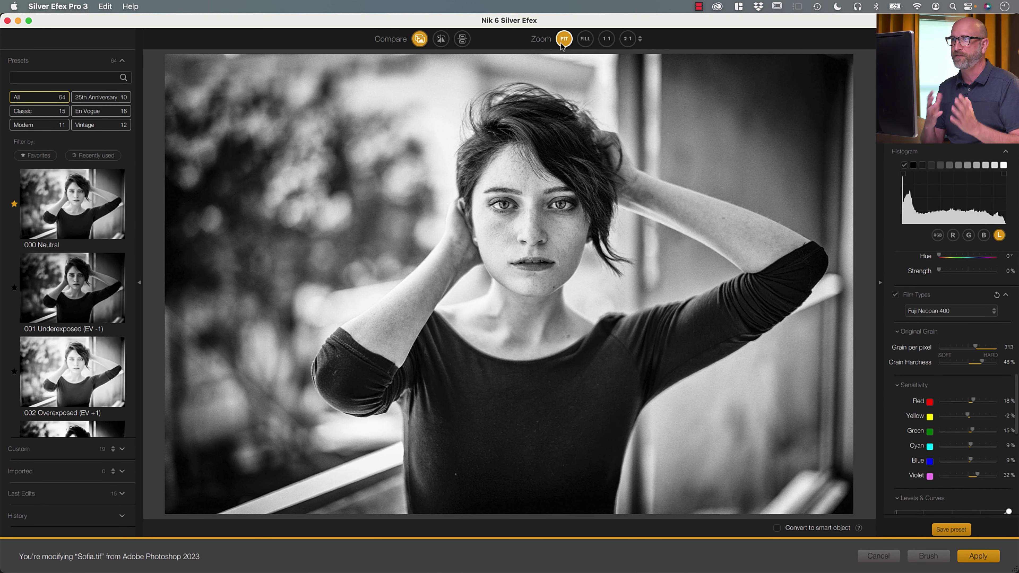
{"action": "left_click", "coordinate": [415, 40]}
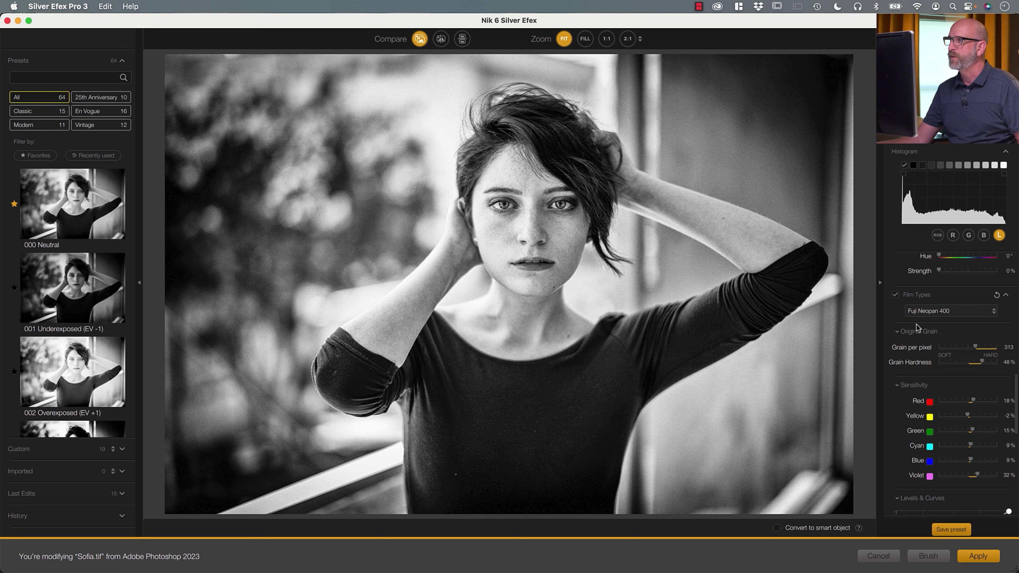
{"action": "scroll", "coordinate": [927, 331], "scroll_direction": "down", "scroll_amount": 3}
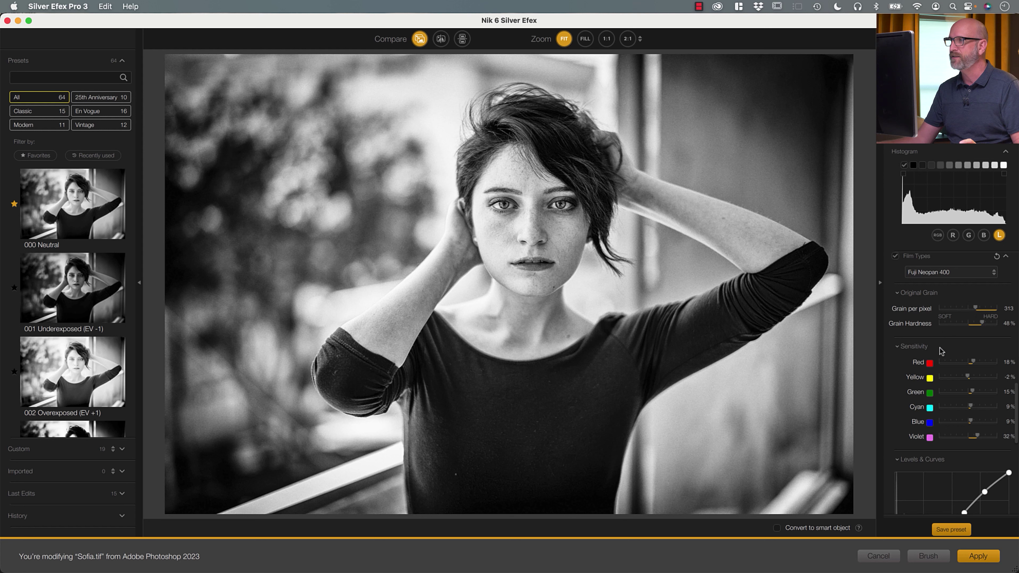
{"action": "scroll", "coordinate": [938, 355], "scroll_direction": "down", "scroll_amount": 2}
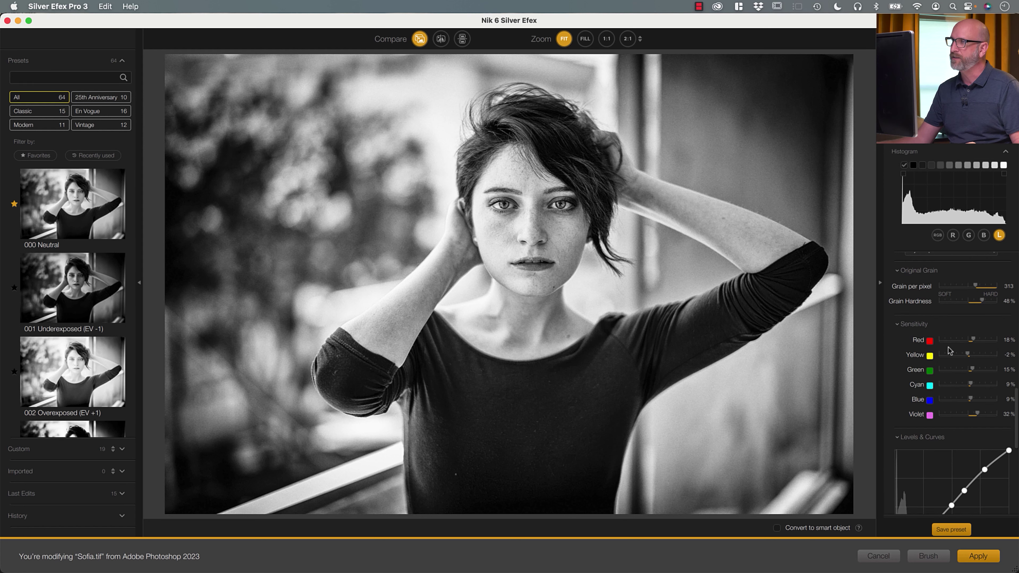
Try the film's Red sensitivity at -100%, and set Red to 78% and Green to 16%
{"action": "scroll", "coordinate": [921, 345], "scroll_direction": "down", "scroll_amount": 3}
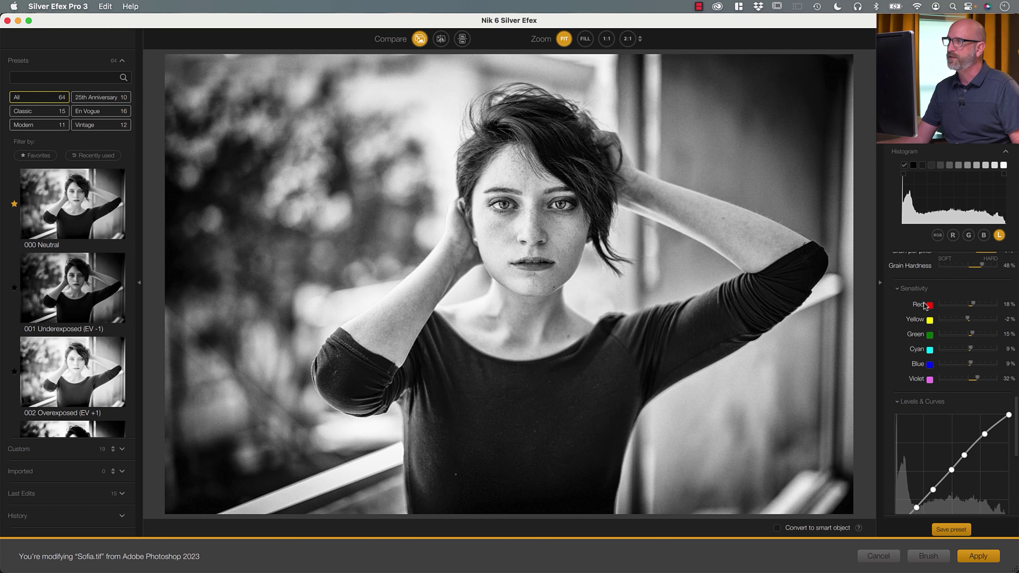
{"action": "left_click_drag", "start_coordinate": [974, 305], "coordinate": [919, 306]}
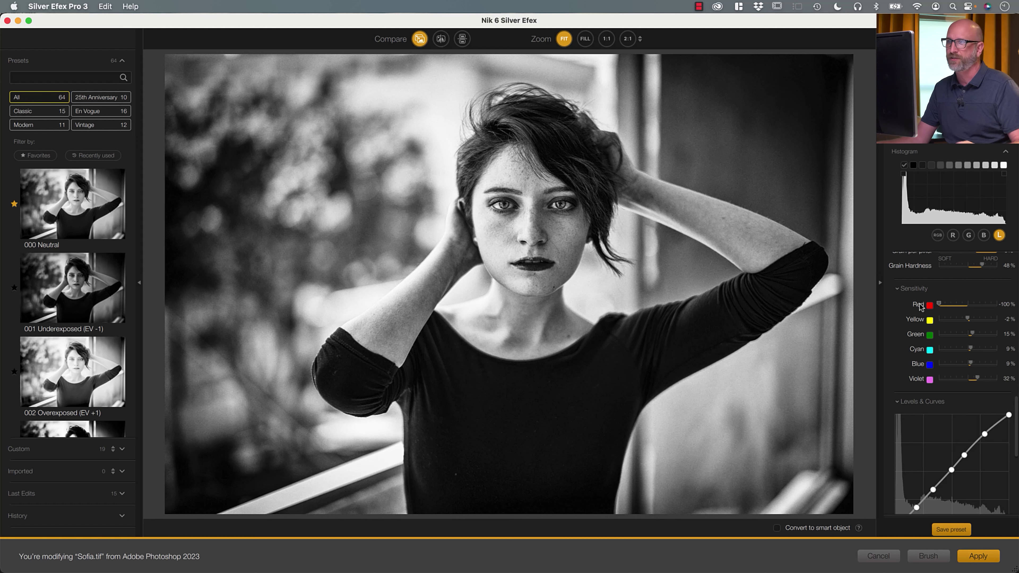
{"action": "left_click_drag", "start_coordinate": [953, 307], "coordinate": [989, 306]}
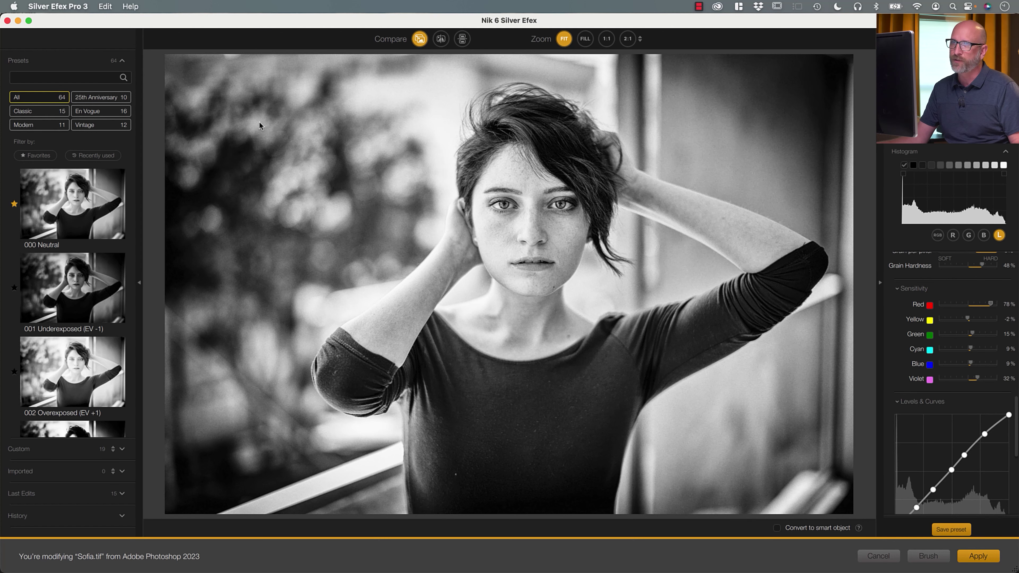
{"action": "mouse_move", "coordinate": [973, 333]}
{"action": "left_mouse_down"}
{"action": "mouse_move", "coordinate": [947, 333]}
{"action": "mouse_move", "coordinate": [1013, 337]}
{"action": "mouse_move", "coordinate": [972, 339]}
{"action": "left_mouse_up"}
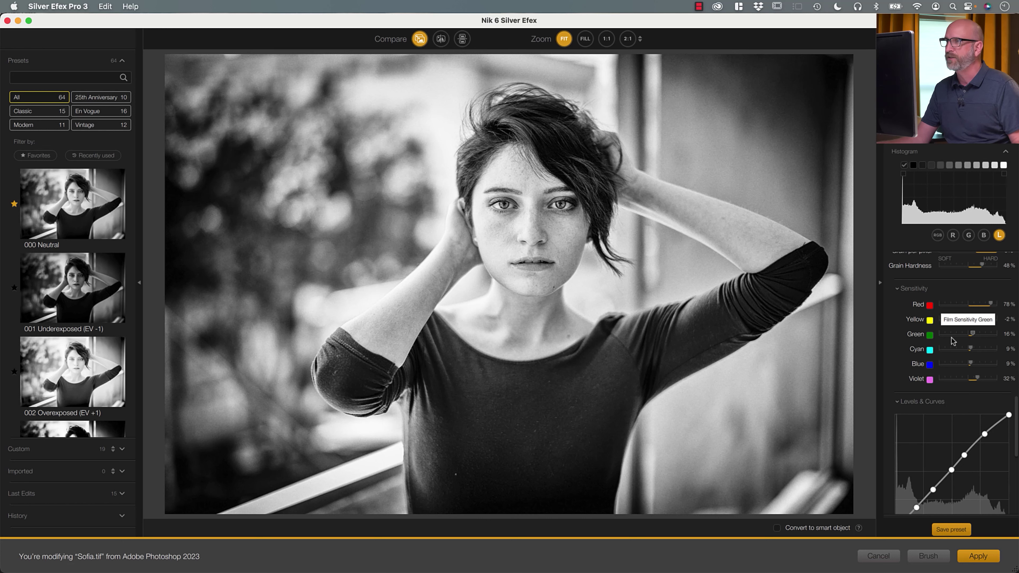
Preview Selenium, Cyanotype and Coffee toning on the portrait and apply Coffee toning 15 in the Finishing Adjustments
{"action": "scroll", "coordinate": [953, 341], "scroll_direction": "up", "scroll_amount": 5}
{"action": "scroll", "coordinate": [951, 338], "scroll_direction": "up", "scroll_amount": 9}
{"action": "scroll", "coordinate": [951, 338], "scroll_direction": "down", "scroll_amount": 6}
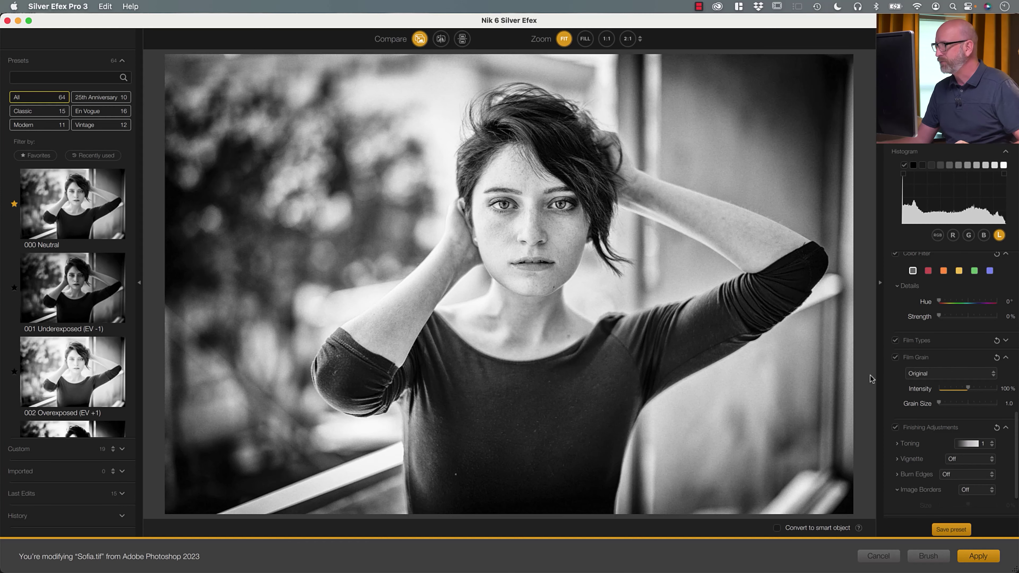
{"action": "scroll", "coordinate": [912, 437], "scroll_direction": "down", "scroll_amount": 2}
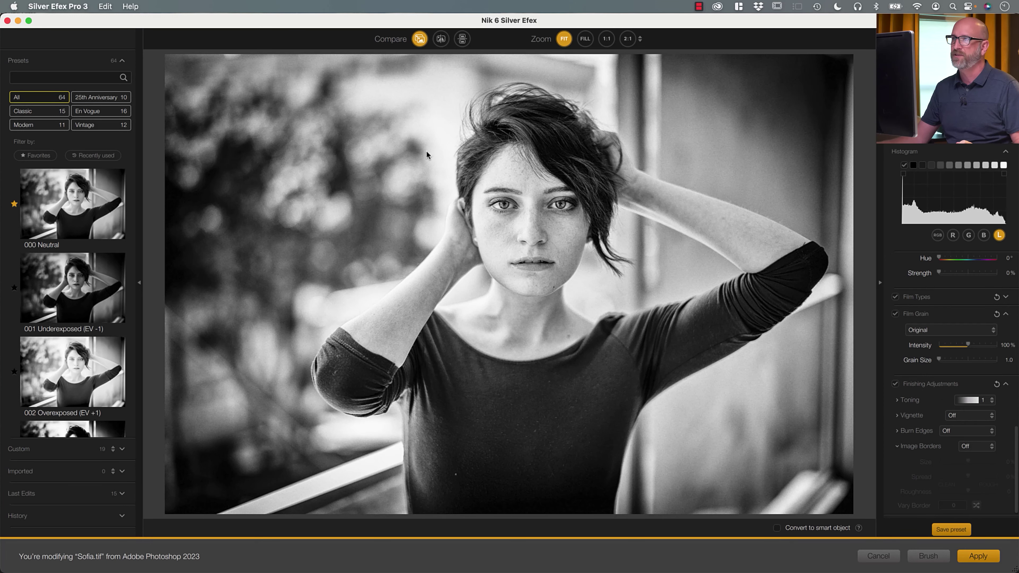
{"action": "left_click", "coordinate": [979, 402]}
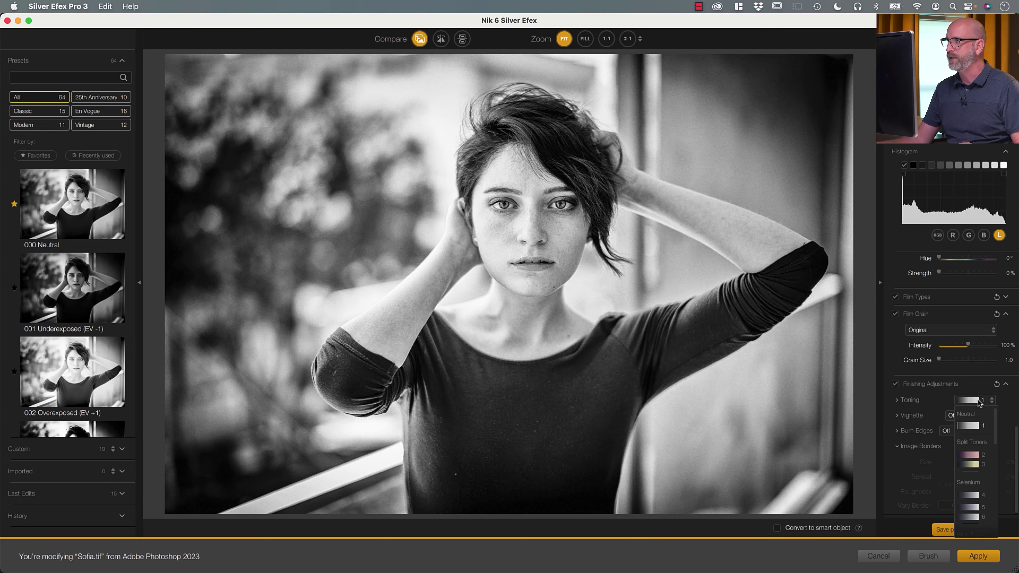
{"action": "scroll", "coordinate": [980, 466], "scroll_direction": "down", "scroll_amount": 3}
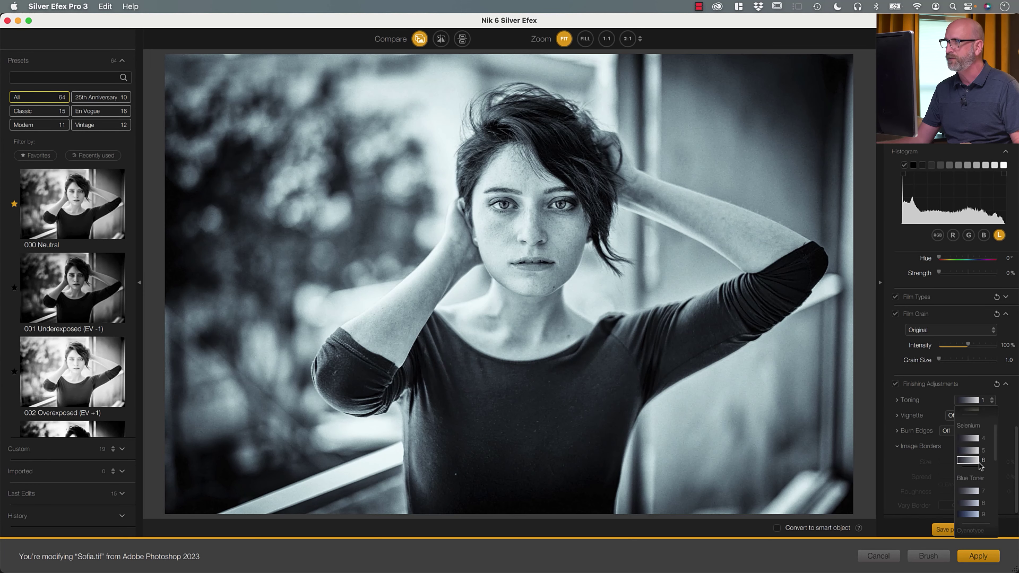
{"action": "scroll", "coordinate": [980, 466], "scroll_direction": "down", "scroll_amount": 4}
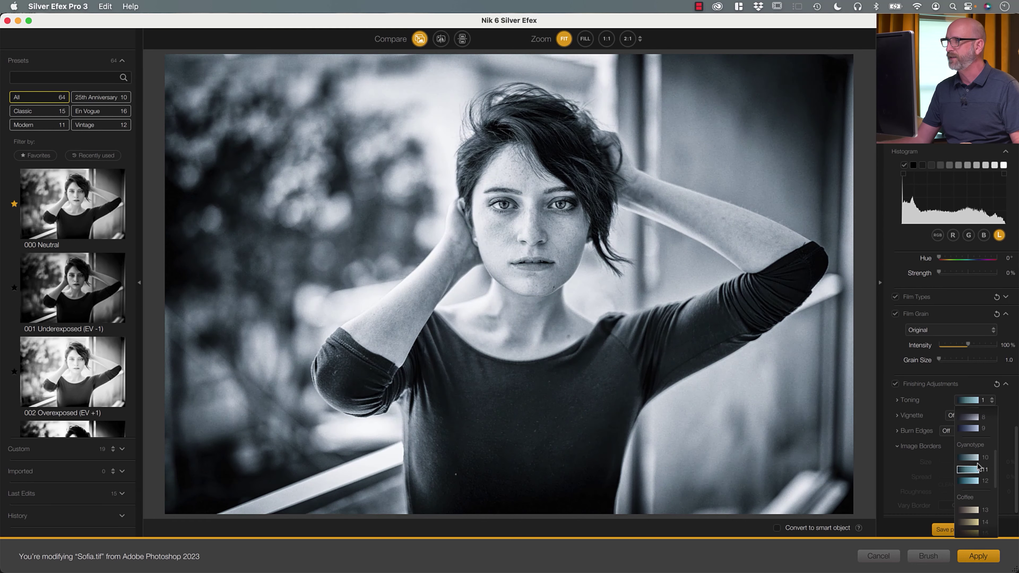
{"action": "scroll", "coordinate": [980, 466], "scroll_direction": "down", "scroll_amount": 2}
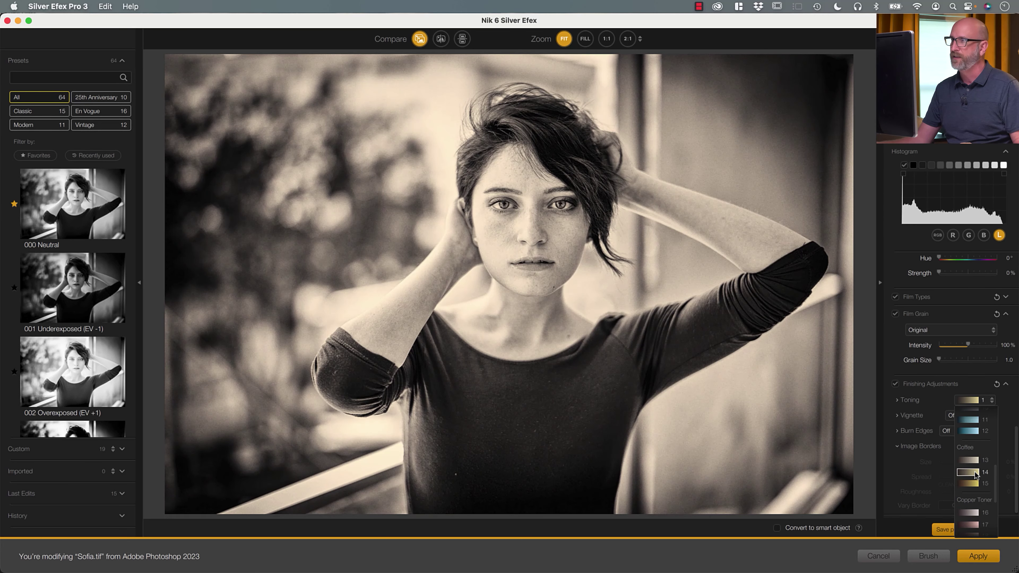
{"action": "left_click", "coordinate": [975, 483]}
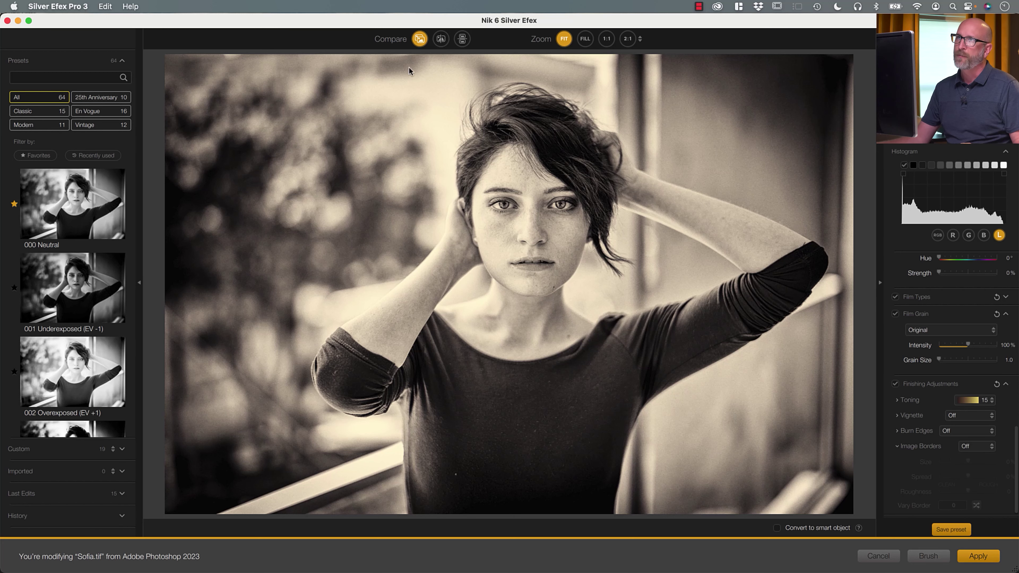
Compare the toned portrait with the unadjusted image at full view and on the face at 1:1
{"action": "left_click", "coordinate": [418, 40]}
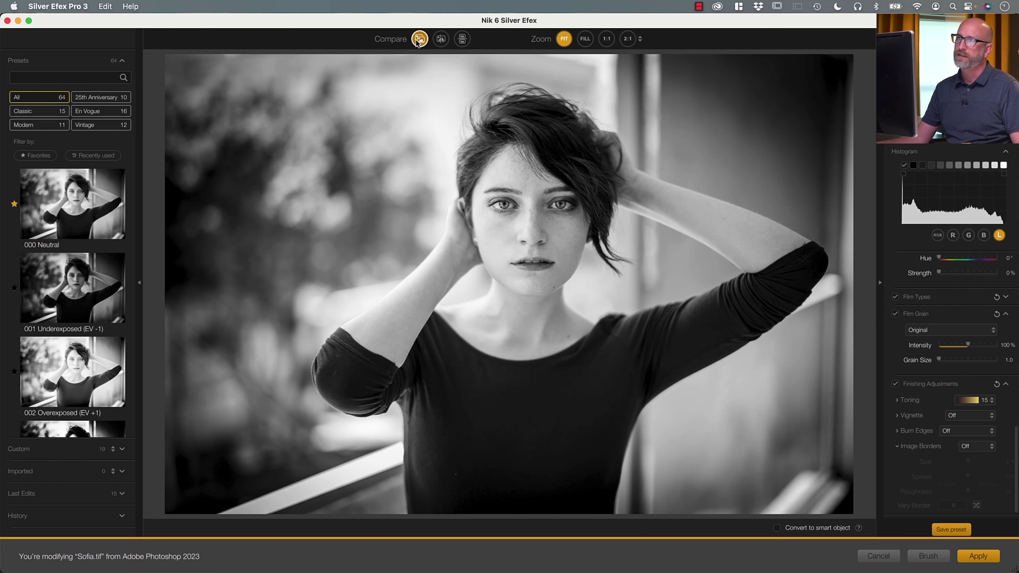
{"action": "left_click", "coordinate": [607, 39]}
{"action": "left_click_drag", "start_coordinate": [815, 98], "coordinate": [817, 88]}
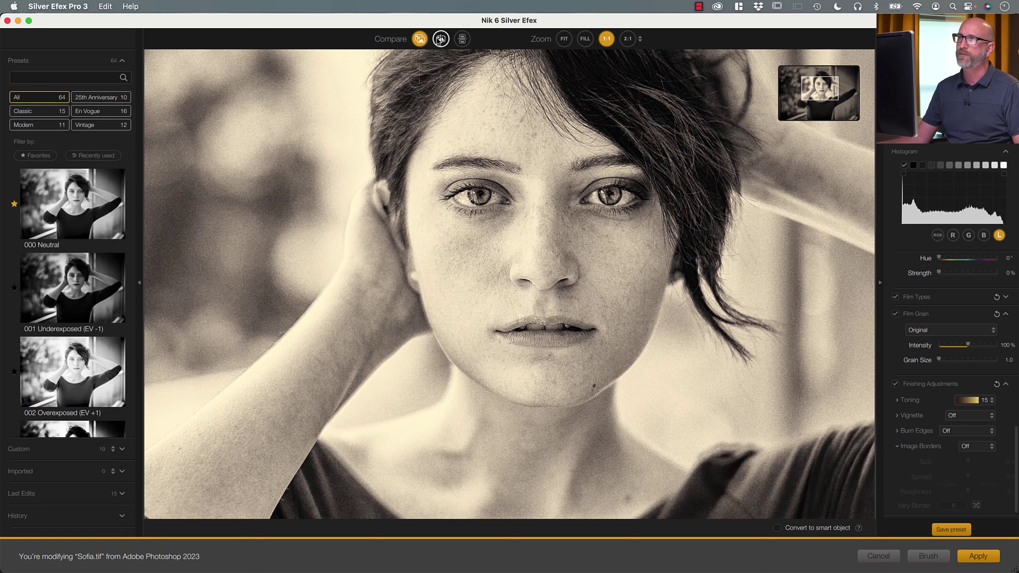
{"action": "left_click", "coordinate": [417, 40]}
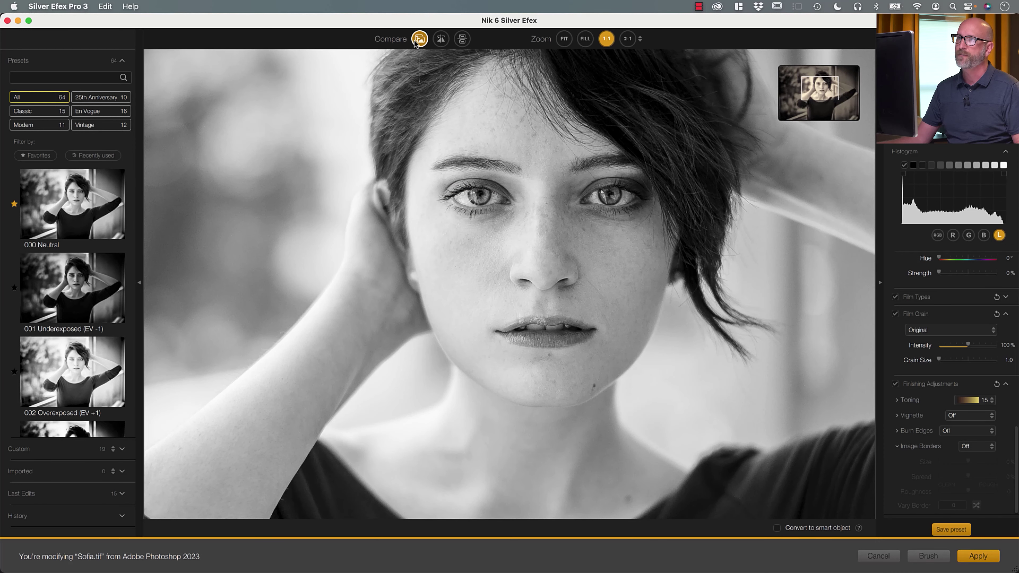
{"action": "left_click", "coordinate": [415, 41]}
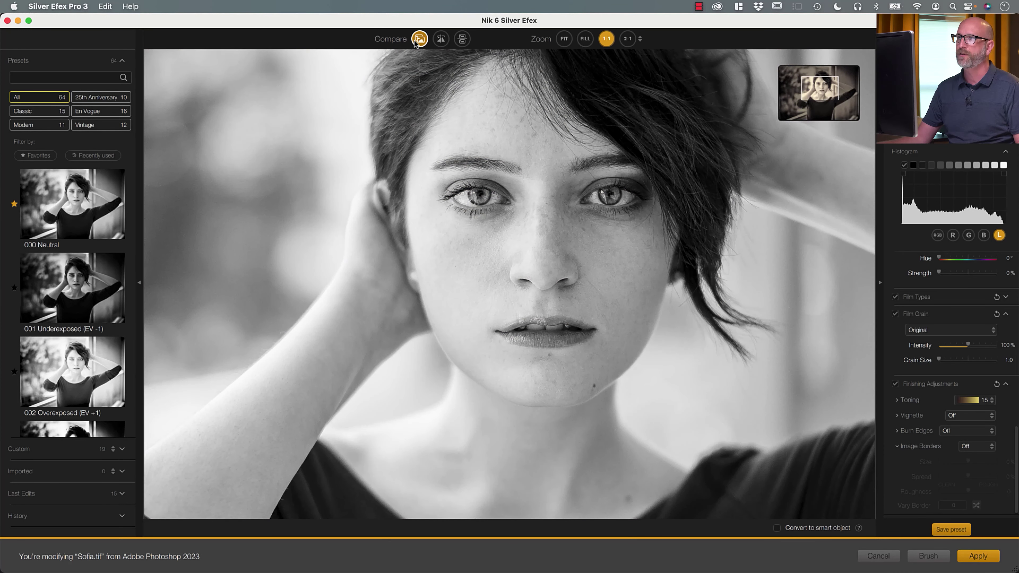
{"action": "left_click", "coordinate": [416, 41]}
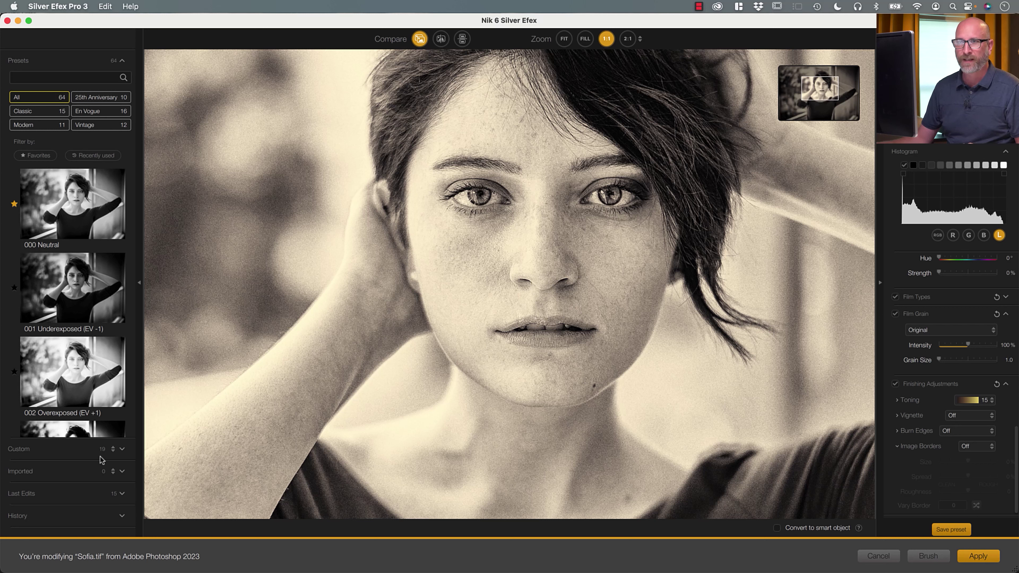
Browse the custom presets and try Cloudy Mountains and Dunesia BW Contrast on the portrait
{"action": "left_click", "coordinate": [121, 451]}
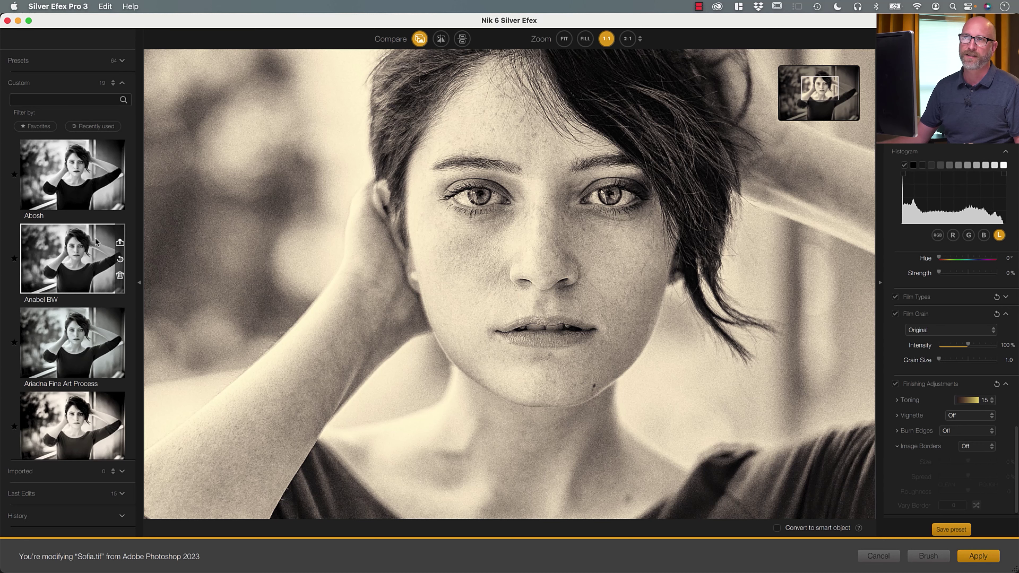
{"action": "scroll", "coordinate": [46, 268], "scroll_direction": "down", "scroll_amount": 5}
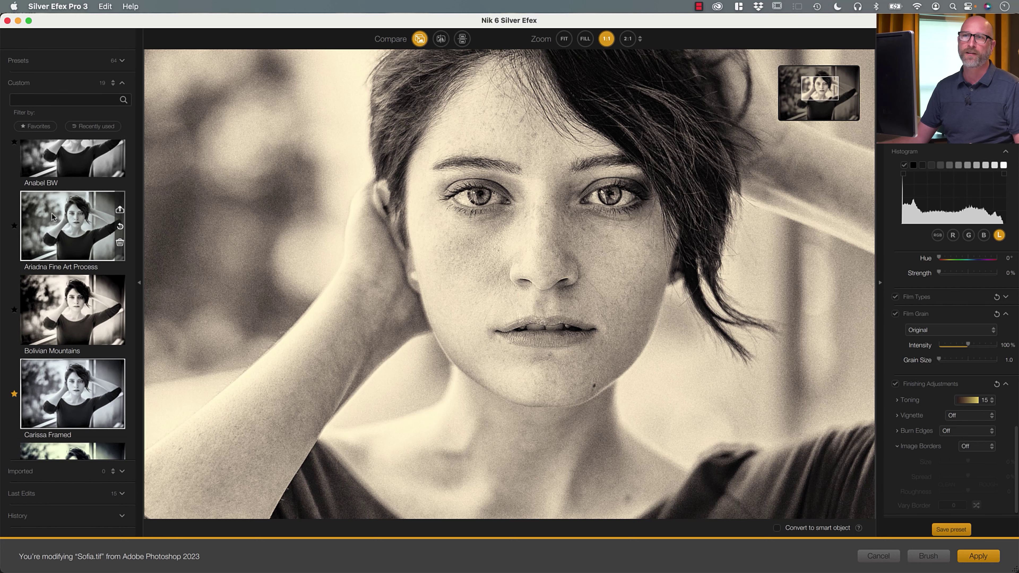
{"action": "scroll", "coordinate": [52, 212], "scroll_direction": "down", "scroll_amount": 3}
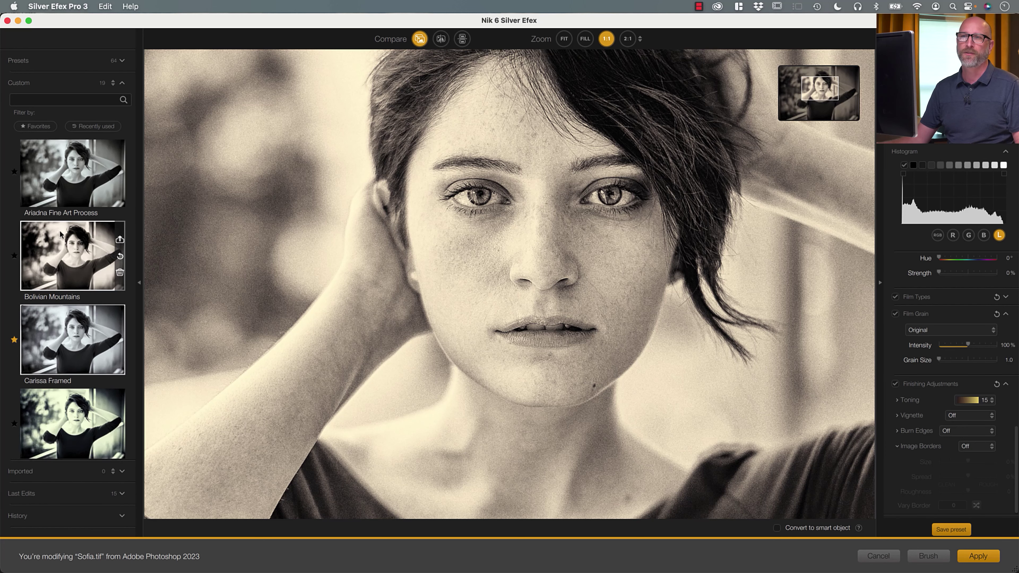
{"action": "scroll", "coordinate": [72, 193], "scroll_direction": "down", "scroll_amount": 1}
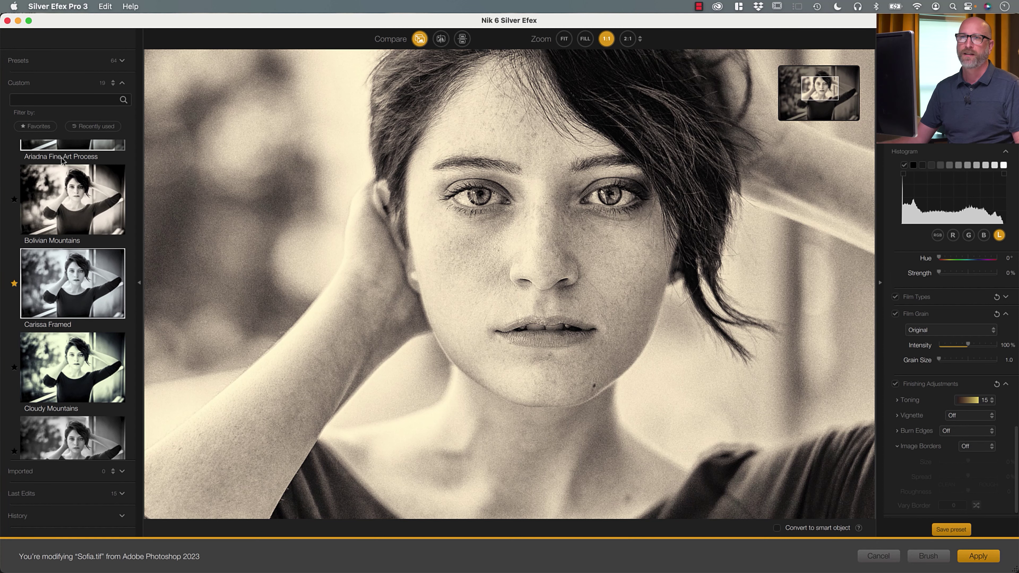
{"action": "left_click", "coordinate": [78, 379]}
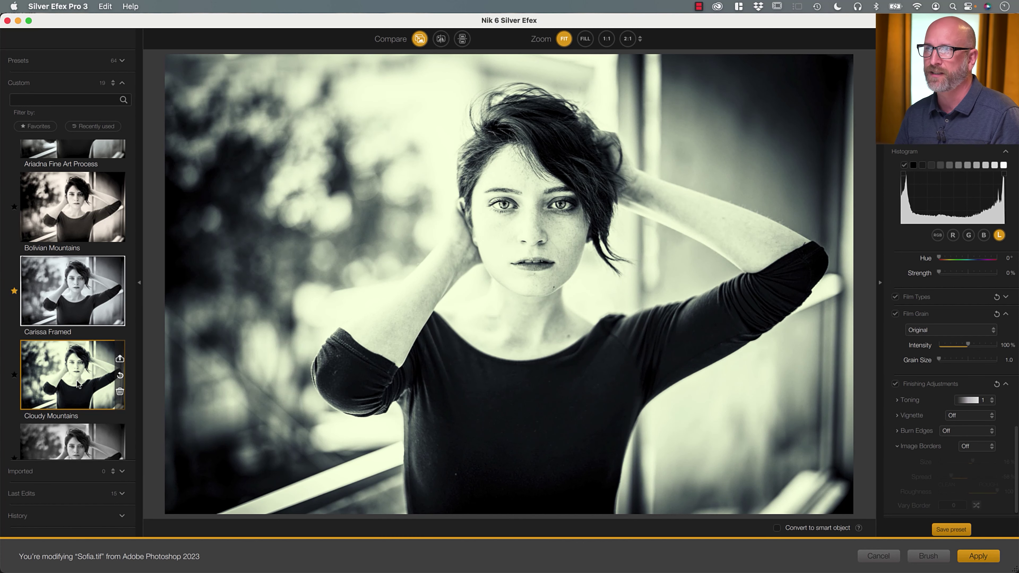
{"action": "scroll", "coordinate": [77, 383], "scroll_direction": "down", "scroll_amount": 1}
{"action": "scroll", "coordinate": [77, 384], "scroll_direction": "down", "scroll_amount": 1}
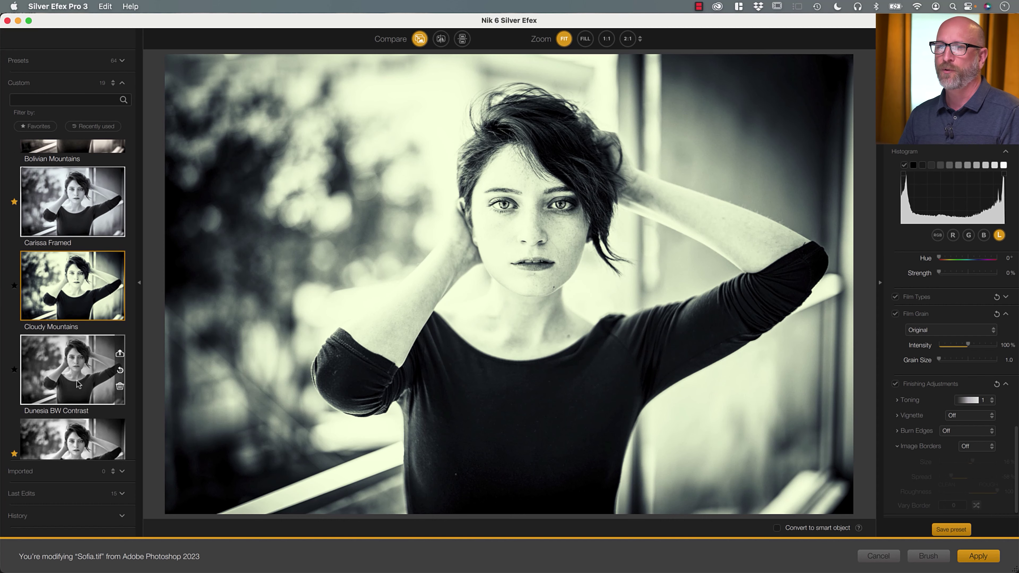
{"action": "left_click", "coordinate": [78, 383]}
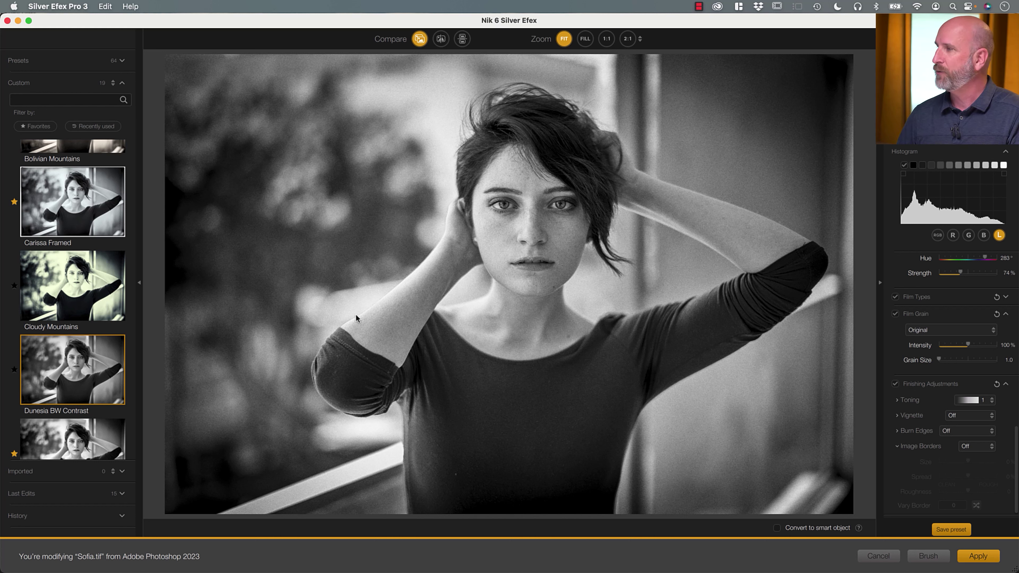
Discard the portrait's Silver Efex edits and open Bolivia_DxO_DeepPRIMEXD.dng from Finder in Photoshop, fitted to the screen
{"action": "left_click", "coordinate": [879, 557]}
{"action": "left_click", "coordinate": [582, 329]}
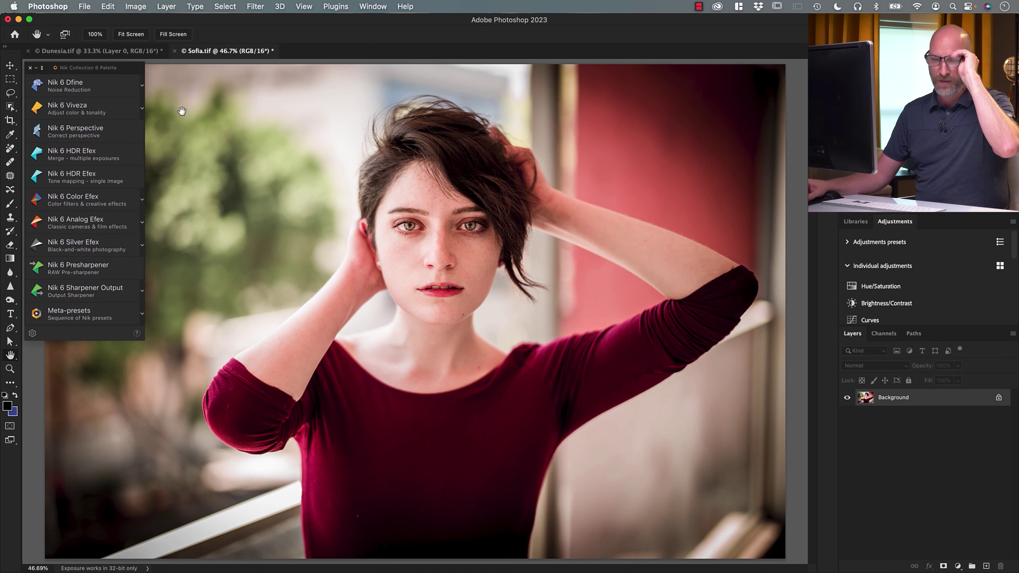
{"action": "key", "text": "super+Tab"}
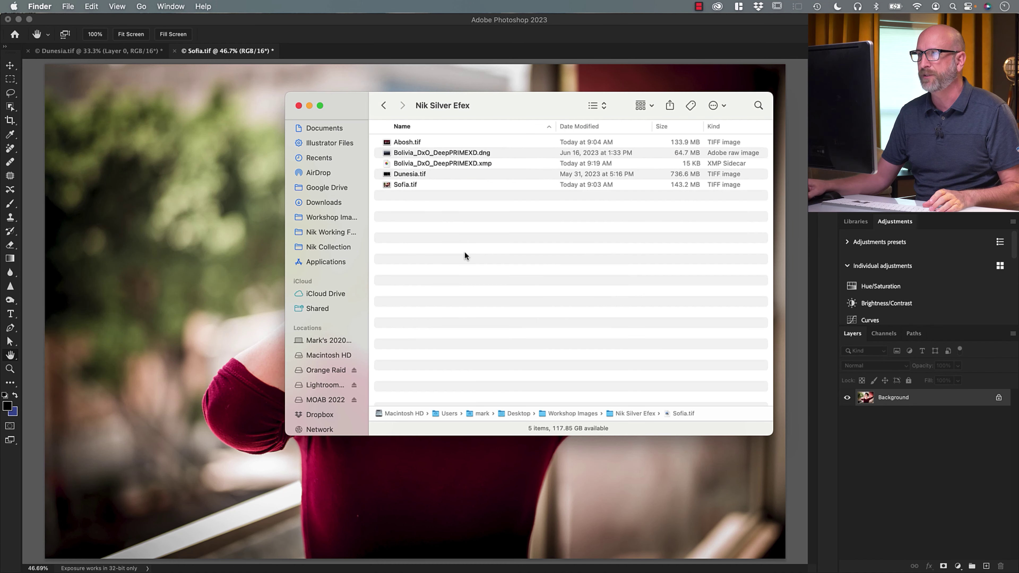
{"action": "left_click", "coordinate": [465, 255]}
{"action": "left_click", "coordinate": [405, 154]}
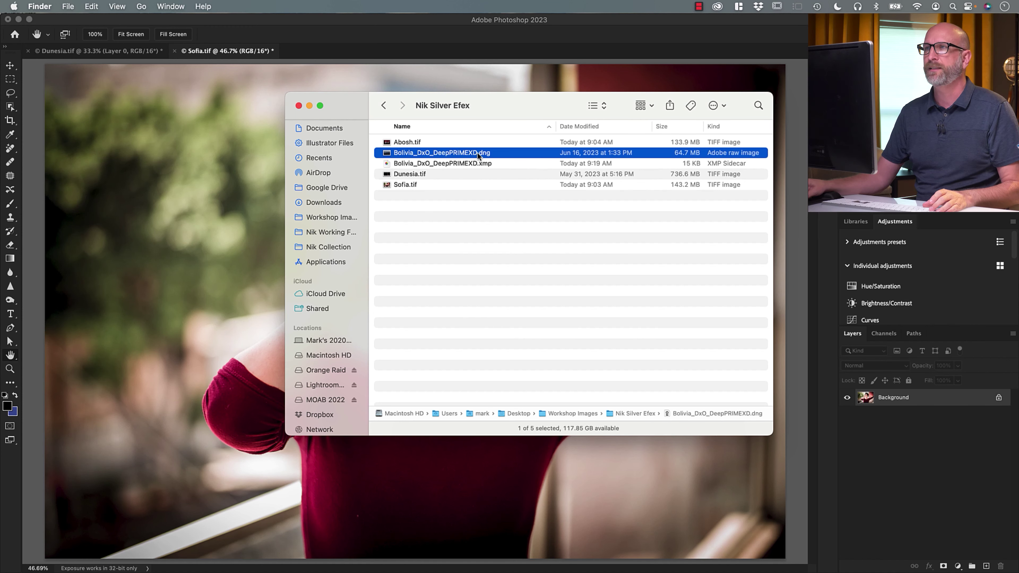
{"action": "left_click_drag", "start_coordinate": [386, 152], "coordinate": [321, 51]}
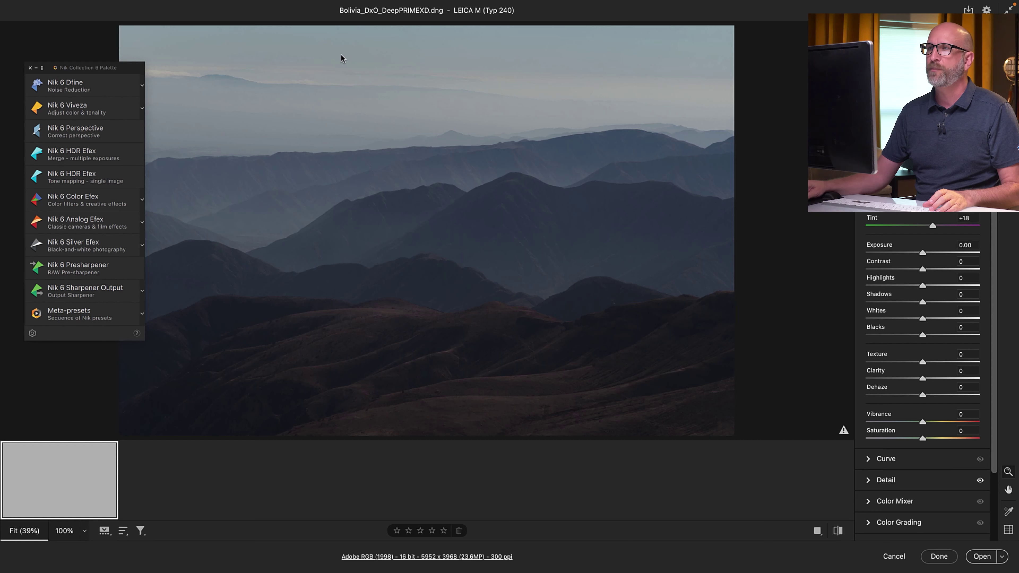
{"action": "left_click", "coordinate": [982, 556]}
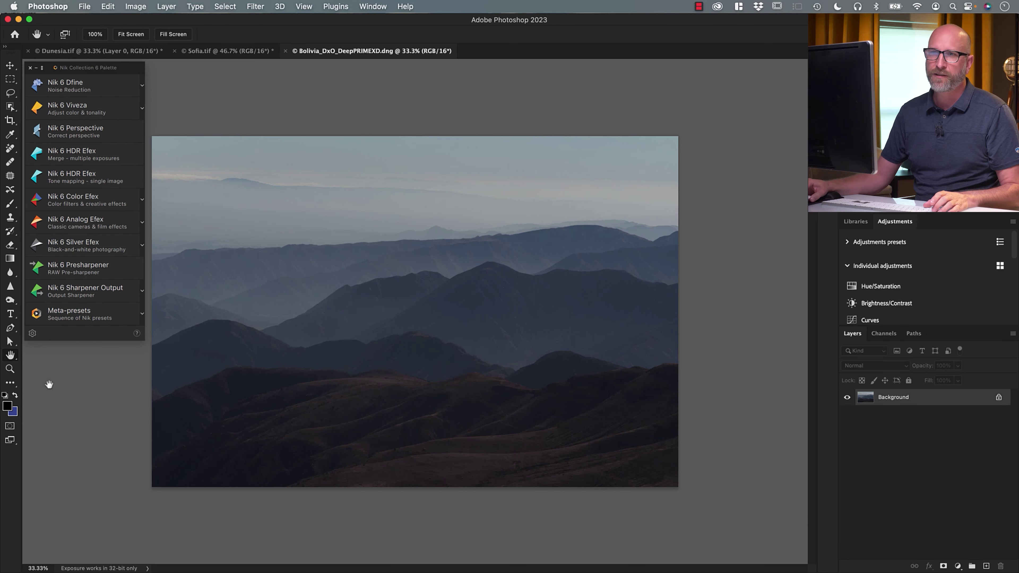
{"action": "double_click", "coordinate": [10, 356]}
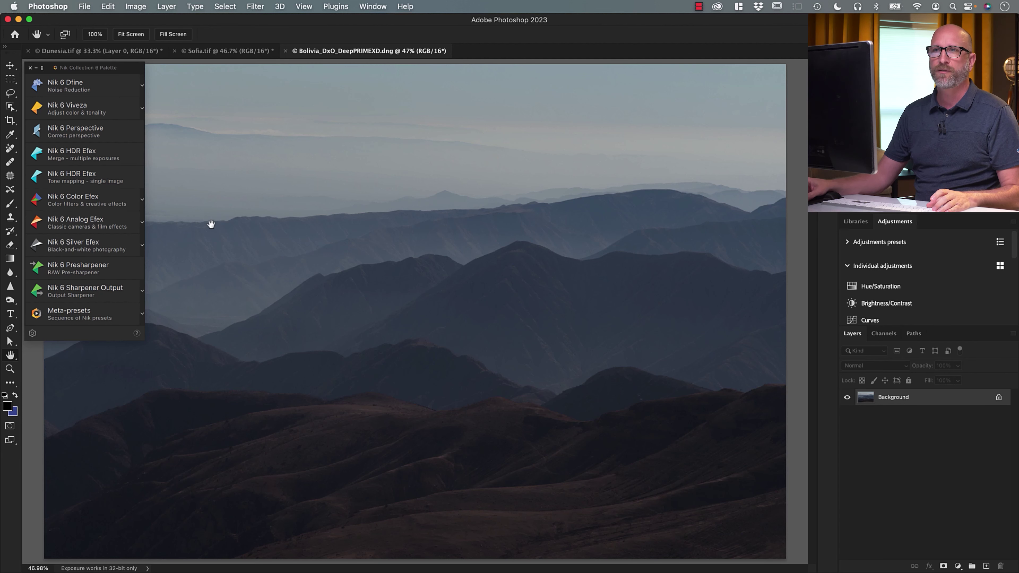
Open the mountain landscape in Silver Efex and apply the 000 Neutral preset
{"action": "left_click", "coordinate": [82, 251]}
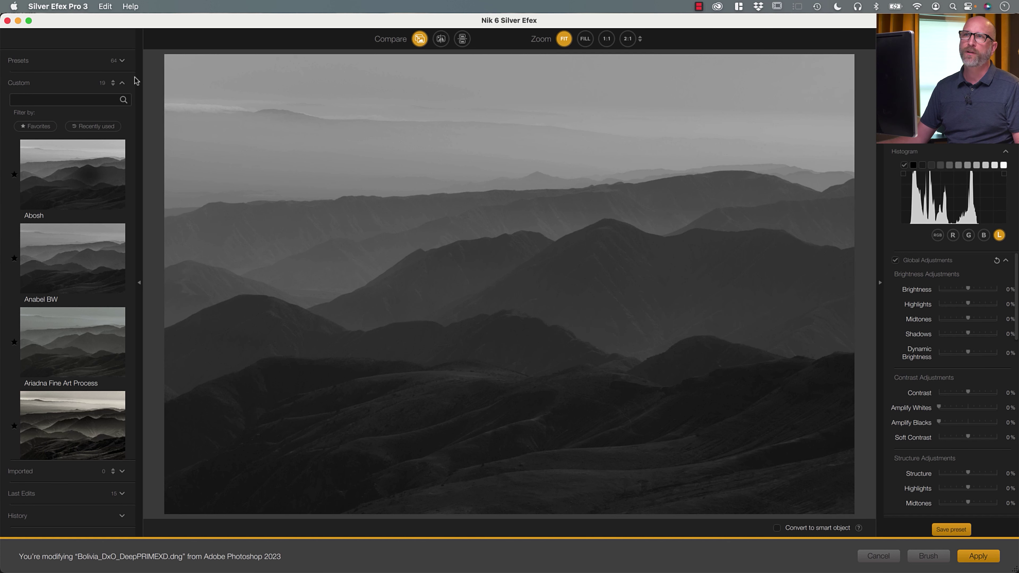
{"action": "left_click", "coordinate": [123, 61]}
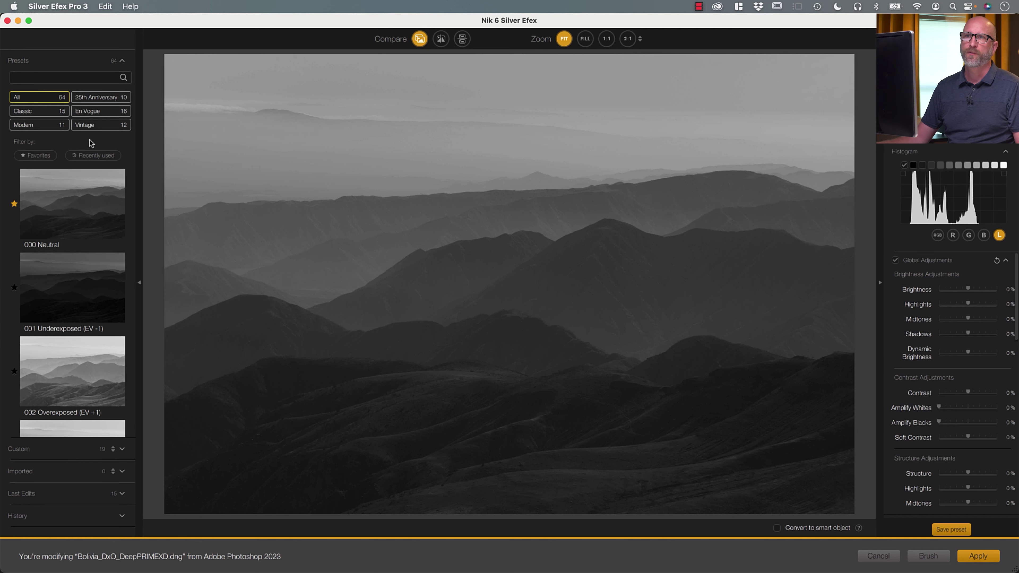
{"action": "left_click", "coordinate": [76, 179]}
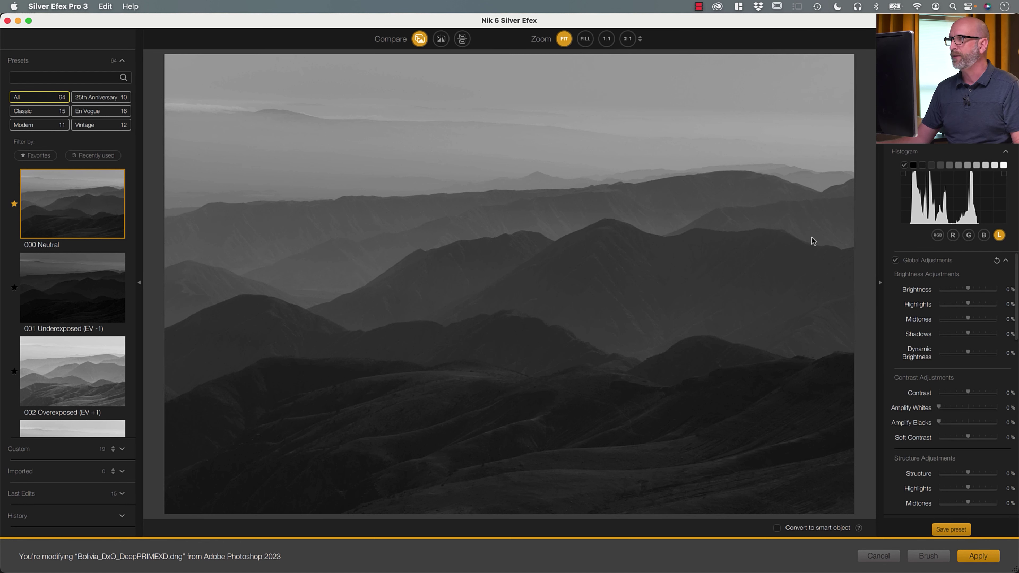
Search the presets for "full" and apply 016 Full Dynamic (smooth) to the landscape
{"action": "scroll", "coordinate": [962, 410], "scroll_direction": "down", "scroll_amount": 5}
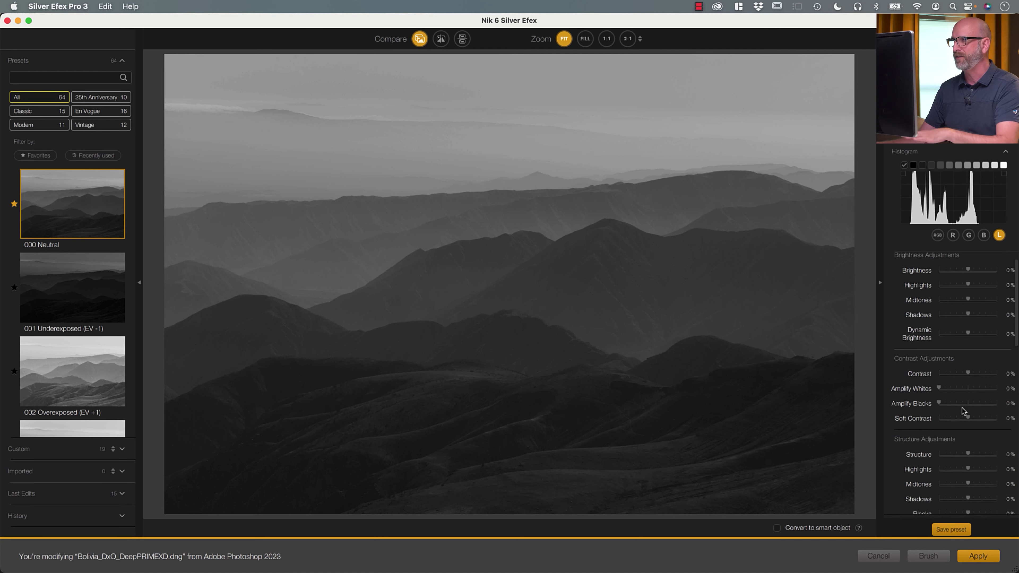
{"action": "scroll", "coordinate": [963, 410], "scroll_direction": "up", "scroll_amount": 5}
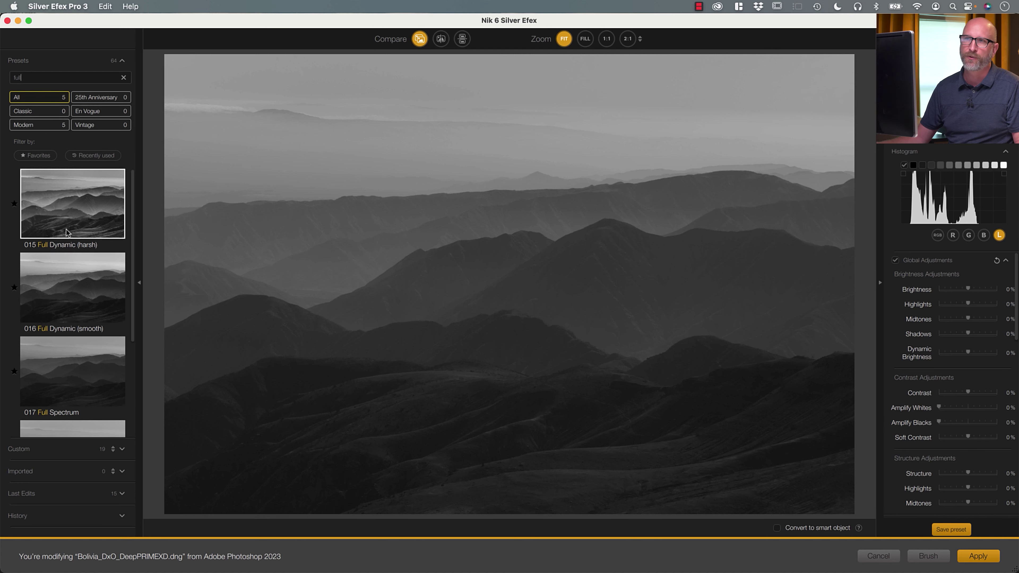
{"action": "left_click", "coordinate": [65, 294]}
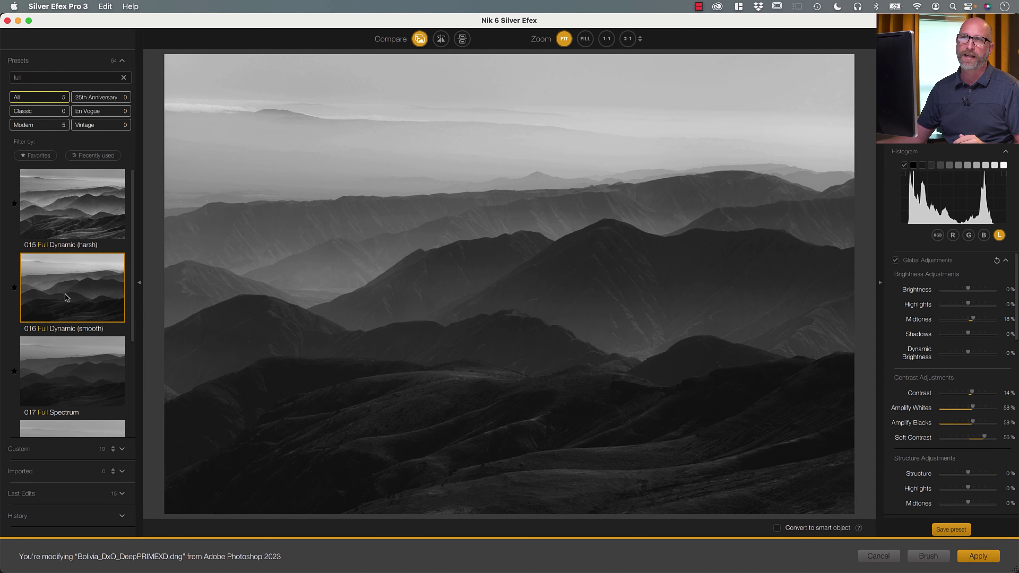
Try the 015 Full Dynamic (harsh) preset on the landscape and return to 016 Full Dynamic (smooth)
{"action": "left_click", "coordinate": [72, 226]}
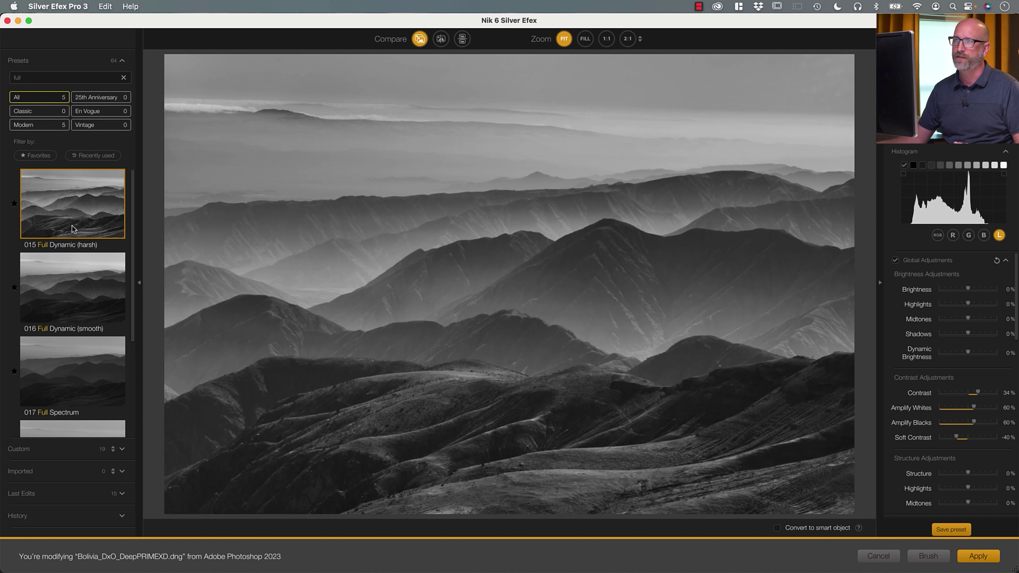
{"action": "left_click", "coordinate": [68, 290]}
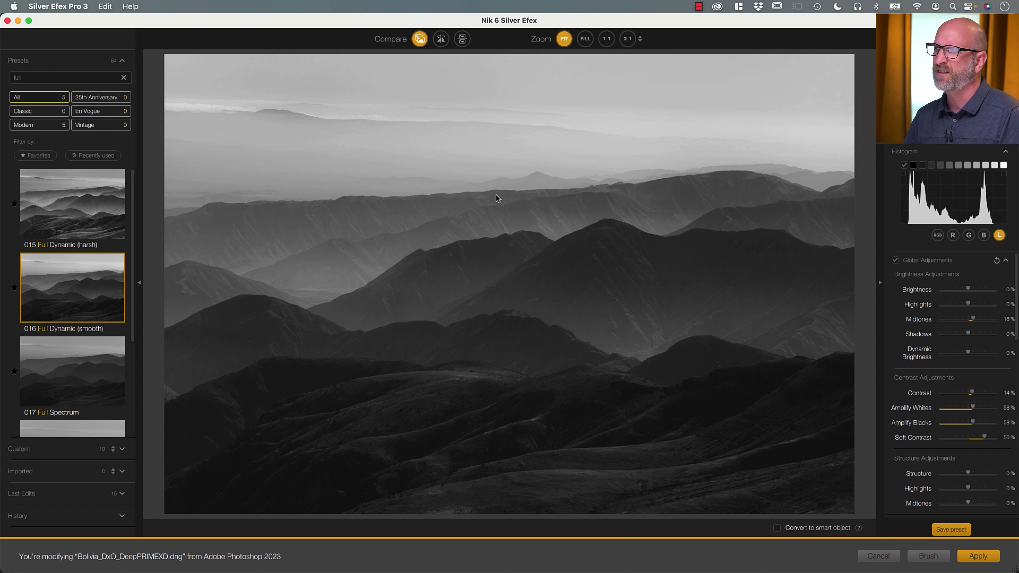
Set the ClearView intensity to 24% and compare the landscape with the original
{"action": "scroll", "coordinate": [963, 364], "scroll_direction": "down", "scroll_amount": 6}
{"action": "scroll", "coordinate": [965, 366], "scroll_direction": "down", "scroll_amount": 8}
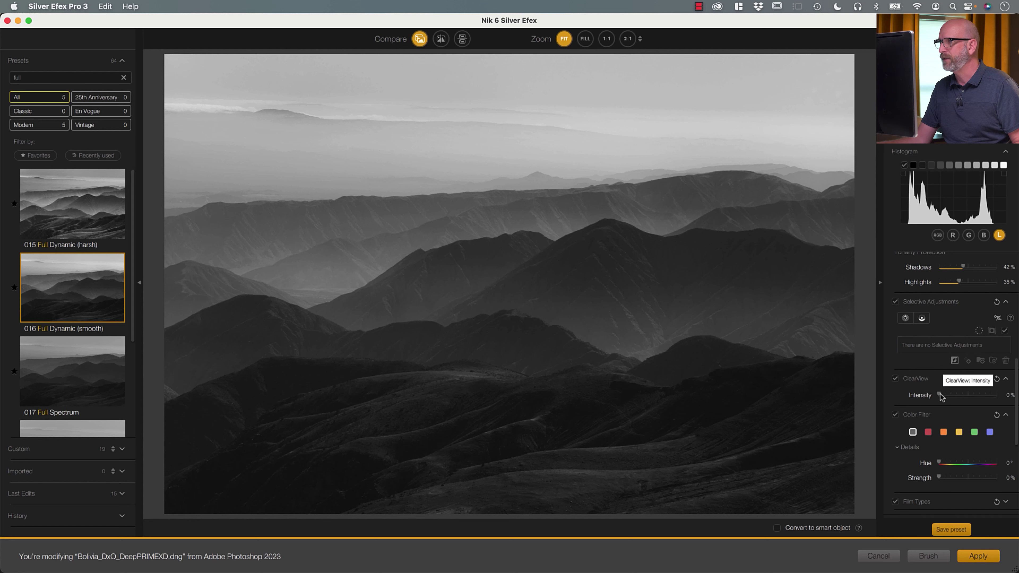
{"action": "mouse_move", "coordinate": [940, 394]}
{"action": "left_mouse_down"}
{"action": "mouse_move", "coordinate": [998, 395]}
{"action": "mouse_move", "coordinate": [952, 398]}
{"action": "left_mouse_up"}
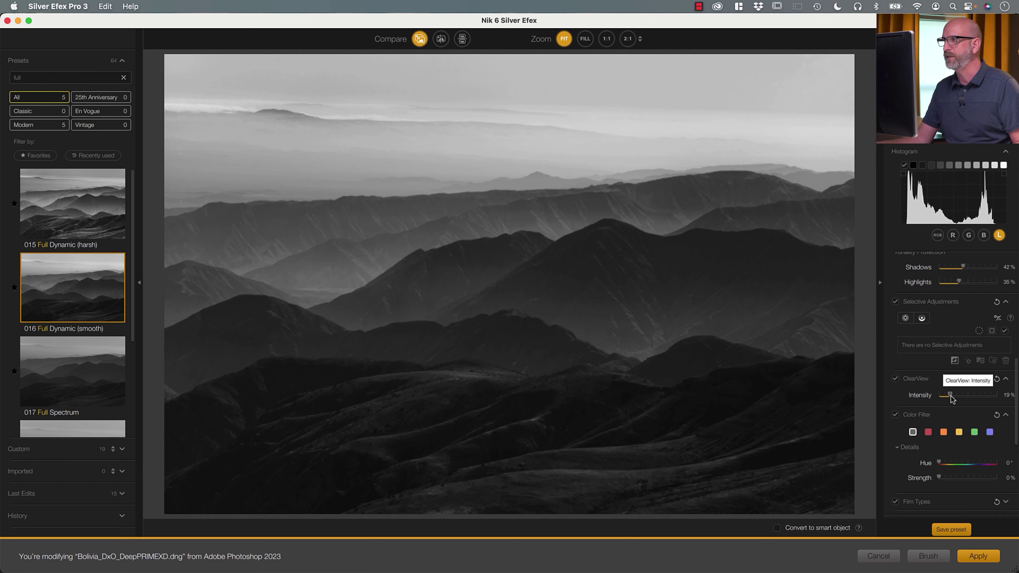
{"action": "left_click_drag", "start_coordinate": [952, 396], "coordinate": [954, 397]}
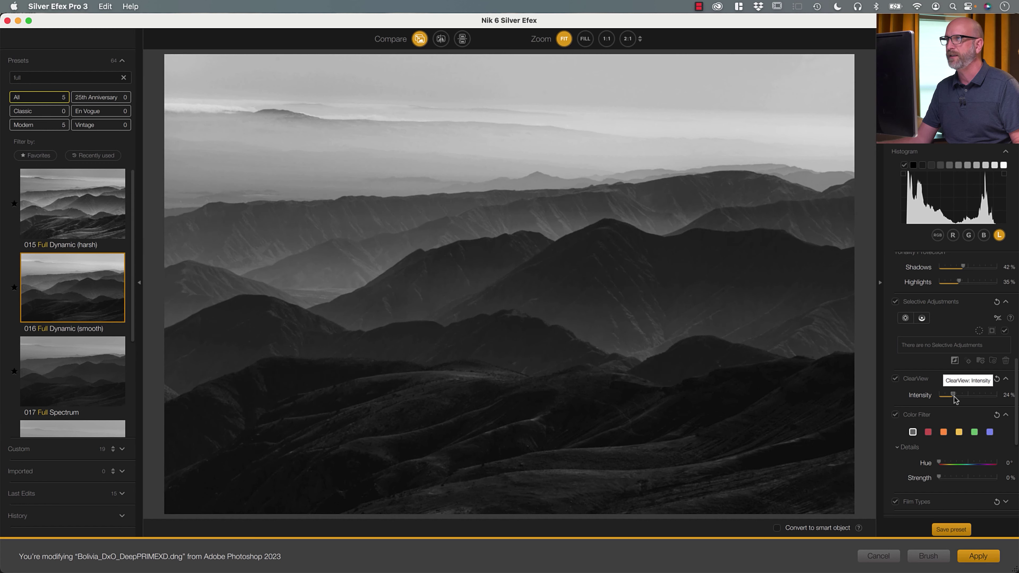
{"action": "left_click", "coordinate": [428, 43]}
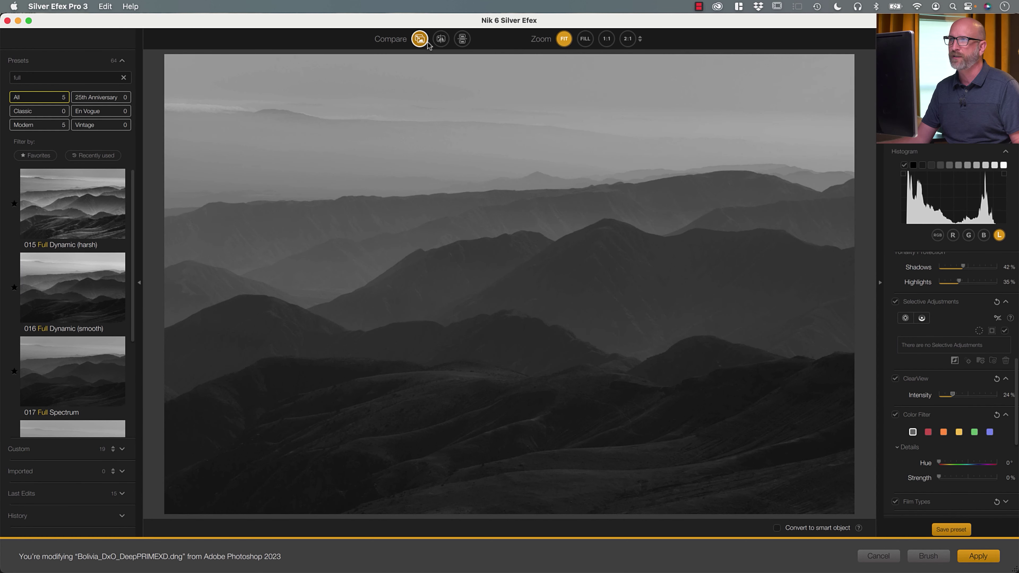
{"action": "left_click", "coordinate": [428, 42]}
{"action": "left_click", "coordinate": [428, 42]}
{"action": "left_click", "coordinate": [428, 42]}
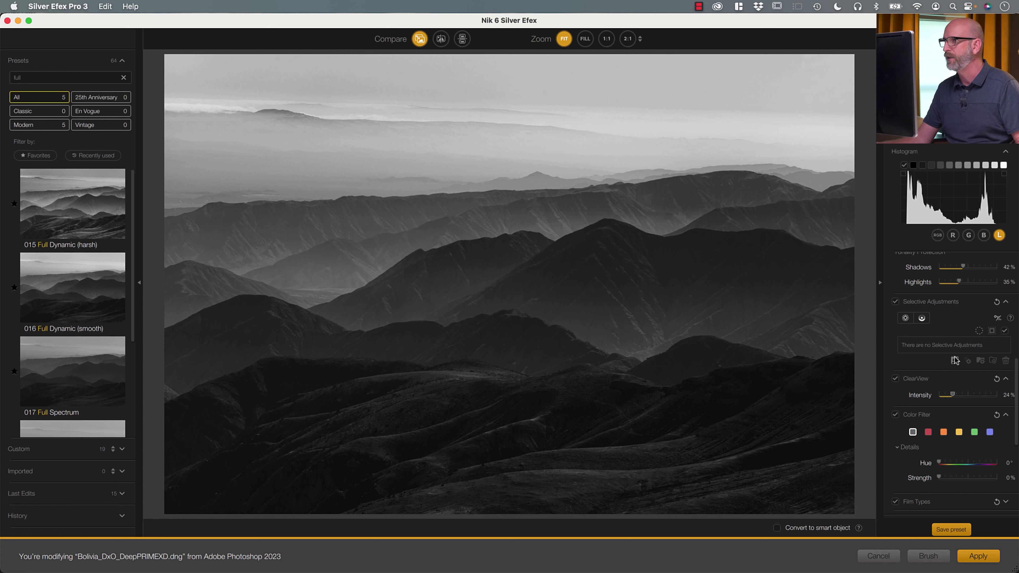
Set the film type to Ilford Pan 100 and compare the result with the original image
{"action": "scroll", "coordinate": [920, 385], "scroll_direction": "down", "scroll_amount": 3}
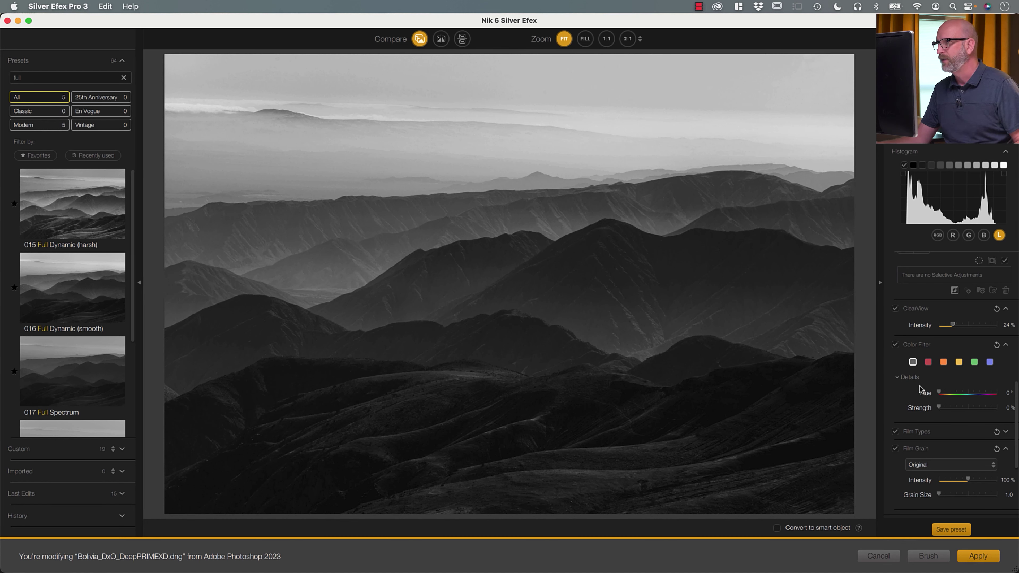
{"action": "scroll", "coordinate": [935, 390], "scroll_direction": "down", "scroll_amount": 4}
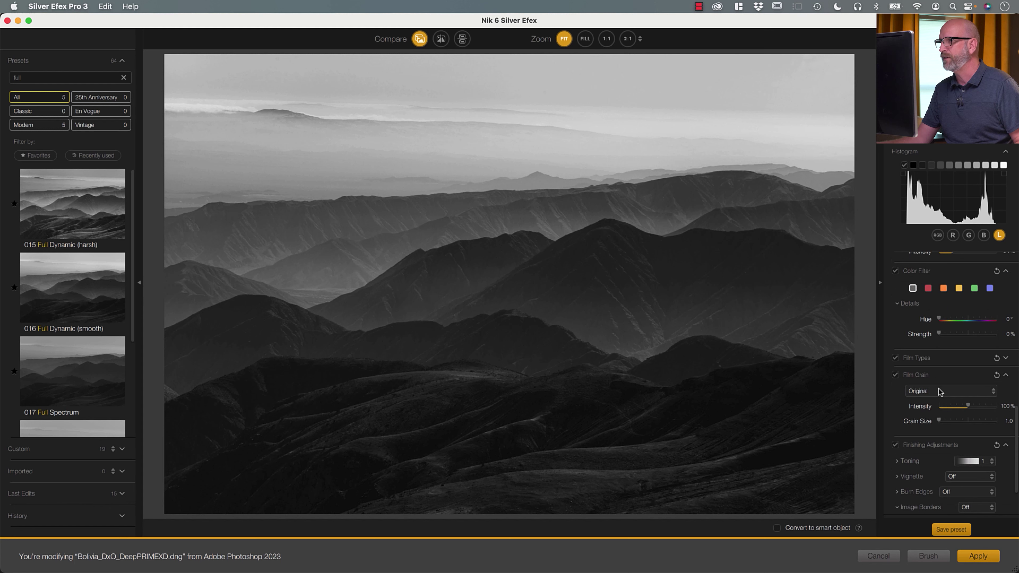
{"action": "left_click", "coordinate": [1007, 357]}
{"action": "scroll", "coordinate": [968, 358], "scroll_direction": "down", "scroll_amount": 3}
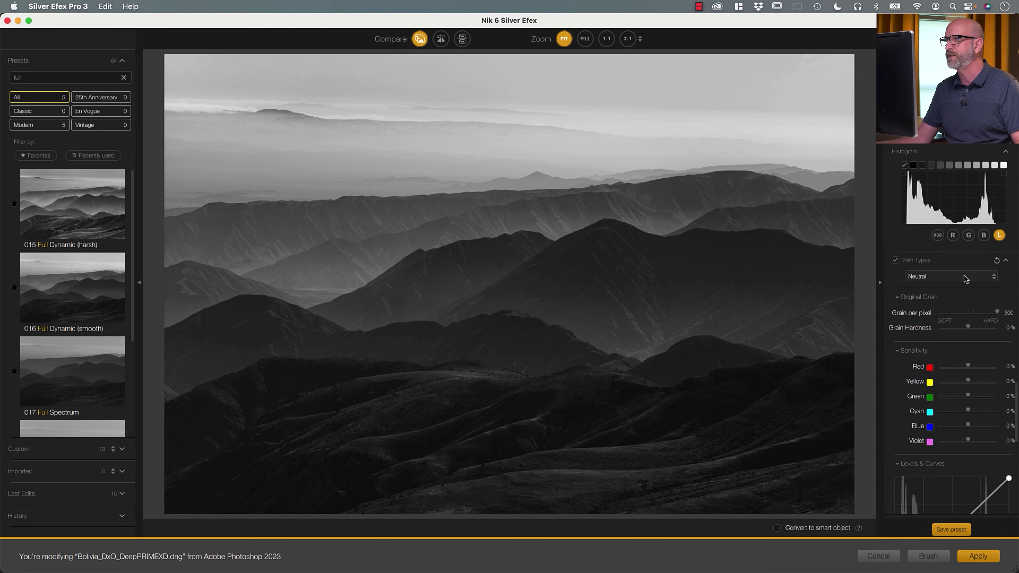
{"action": "left_click", "coordinate": [965, 277]}
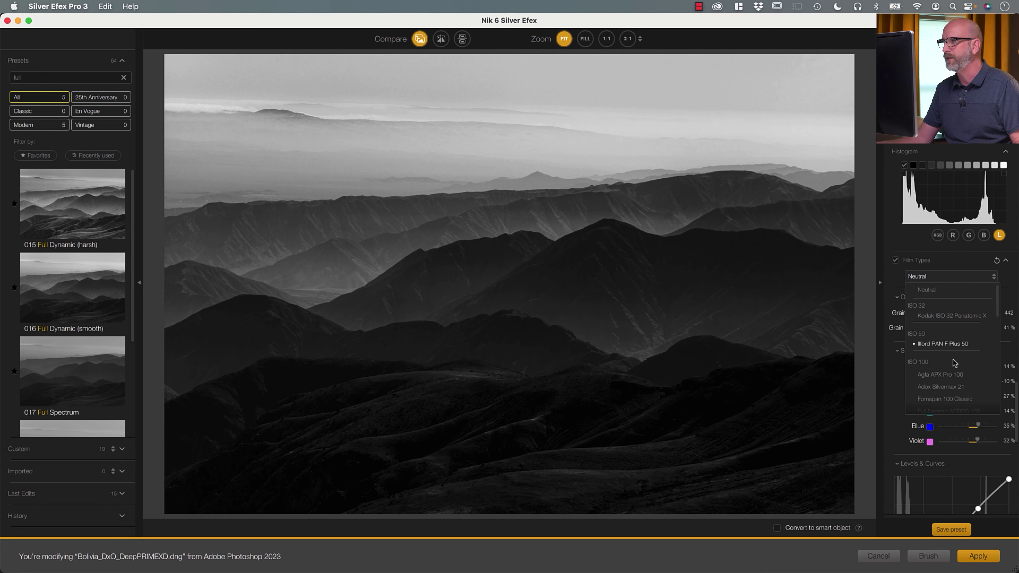
{"action": "scroll", "coordinate": [950, 365], "scroll_direction": "down", "scroll_amount": 3}
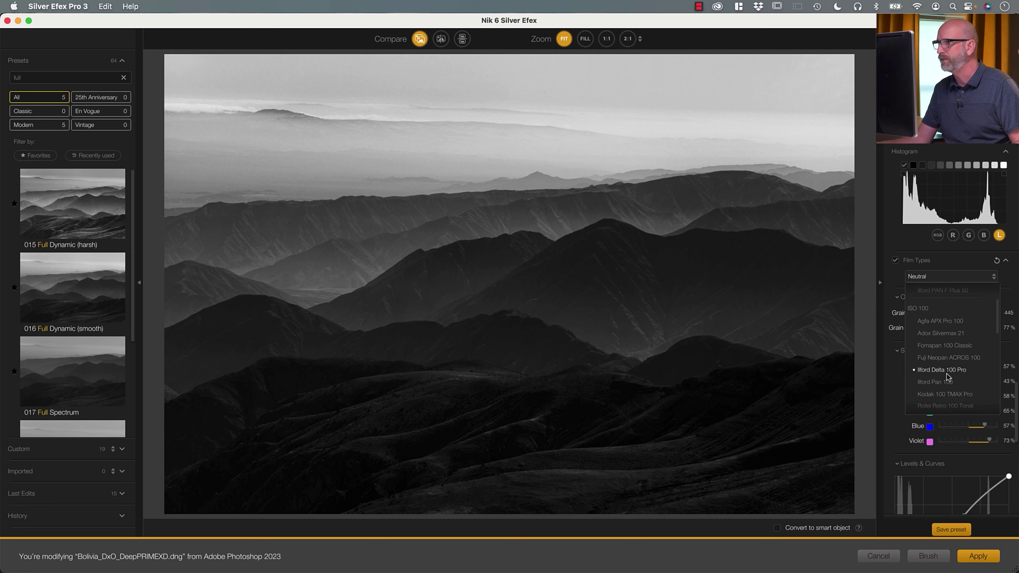
{"action": "left_click", "coordinate": [926, 382]}
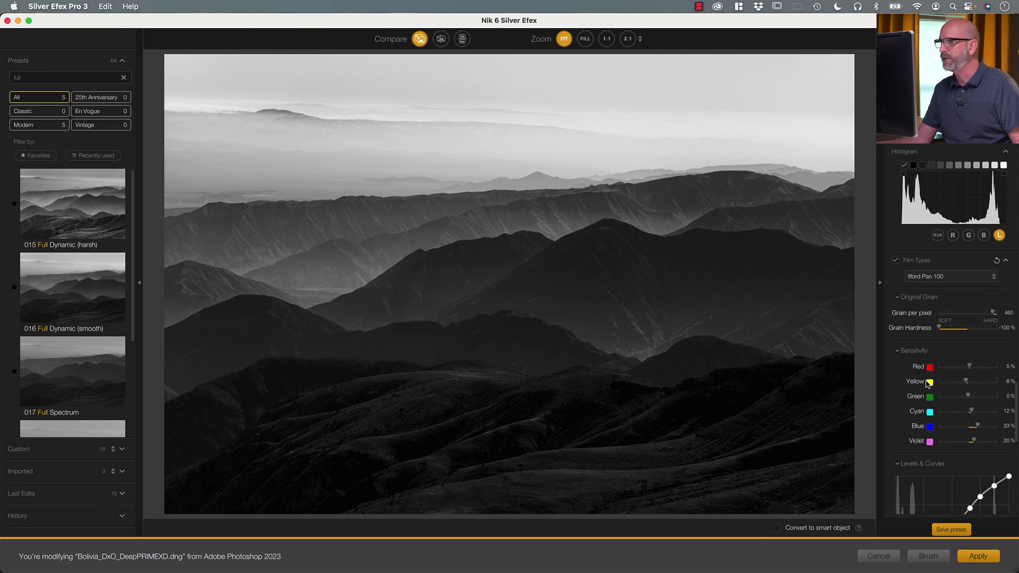
{"action": "left_click", "coordinate": [419, 39]}
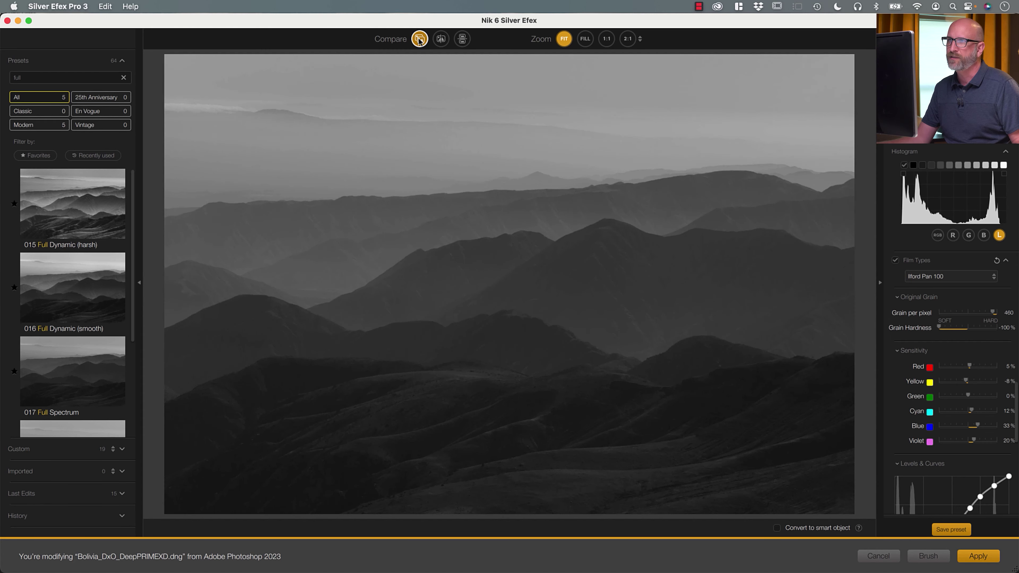
{"action": "left_click", "coordinate": [420, 39]}
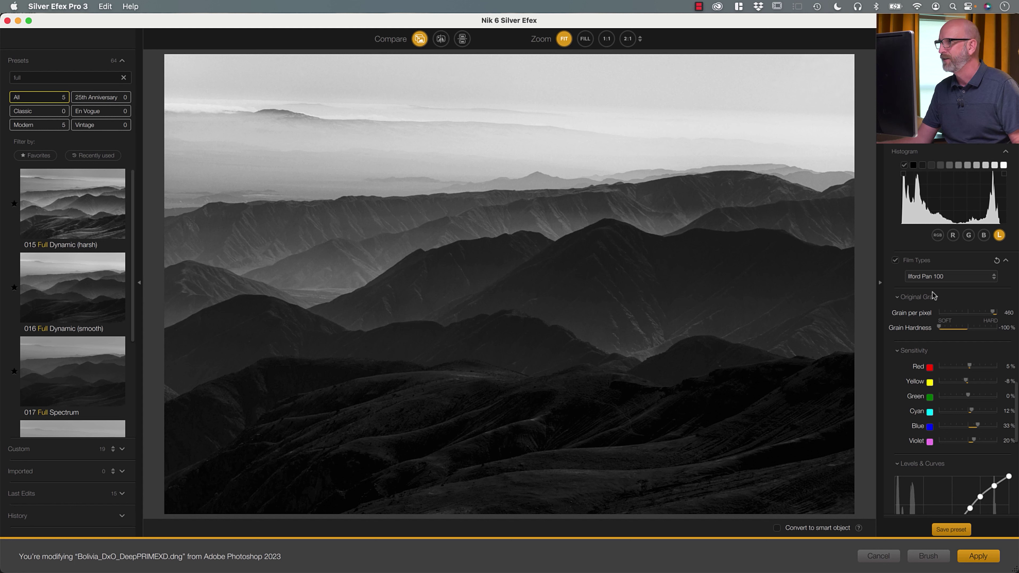
Set the Tonality Protection for shadows to 0%
{"action": "scroll", "coordinate": [945, 347], "scroll_direction": "up", "scroll_amount": 1}
{"action": "scroll", "coordinate": [945, 348], "scroll_direction": "up", "scroll_amount": 12}
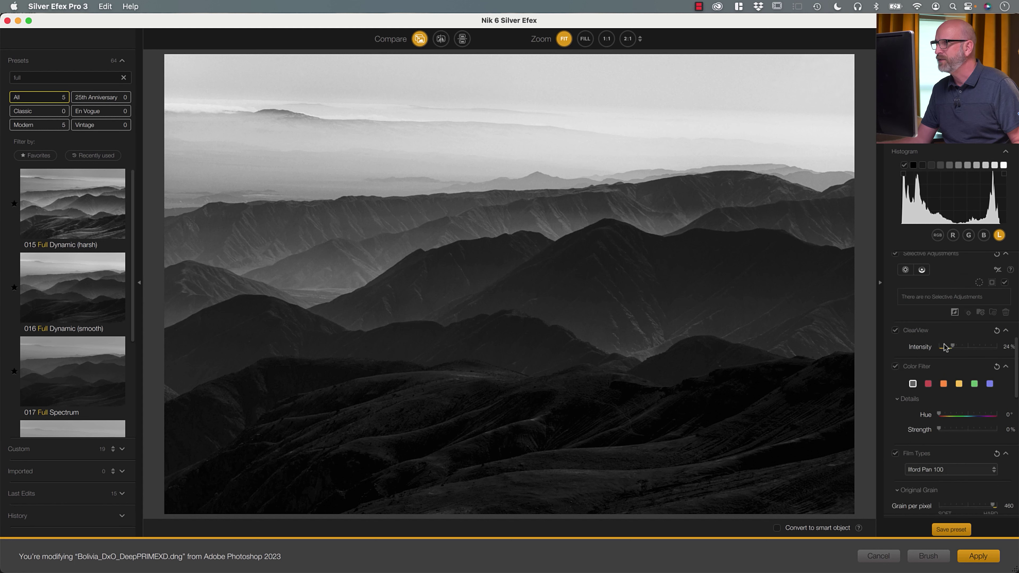
{"action": "scroll", "coordinate": [944, 347], "scroll_direction": "up", "scroll_amount": 1}
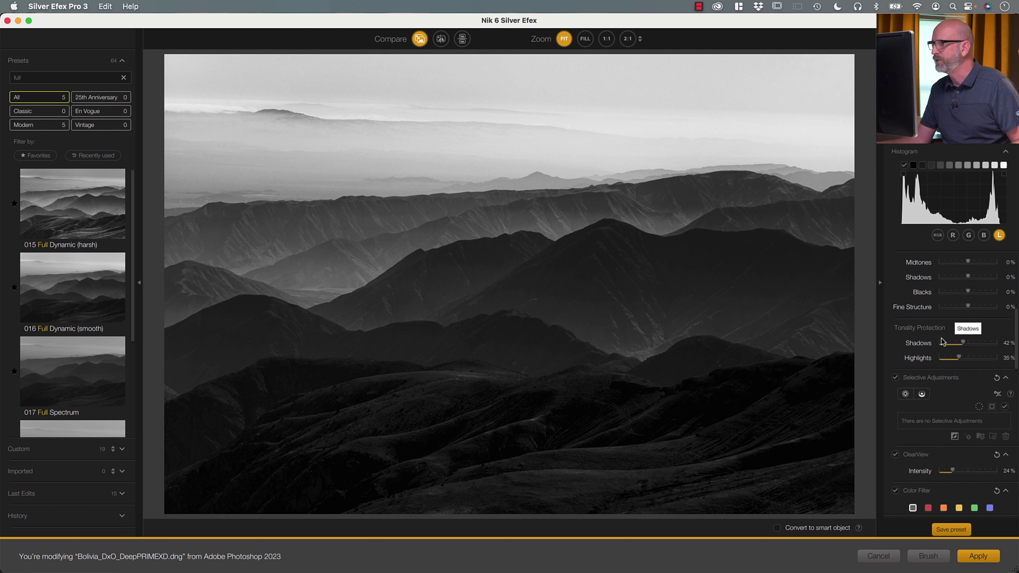
{"action": "left_click_drag", "start_coordinate": [963, 344], "coordinate": [929, 344]}
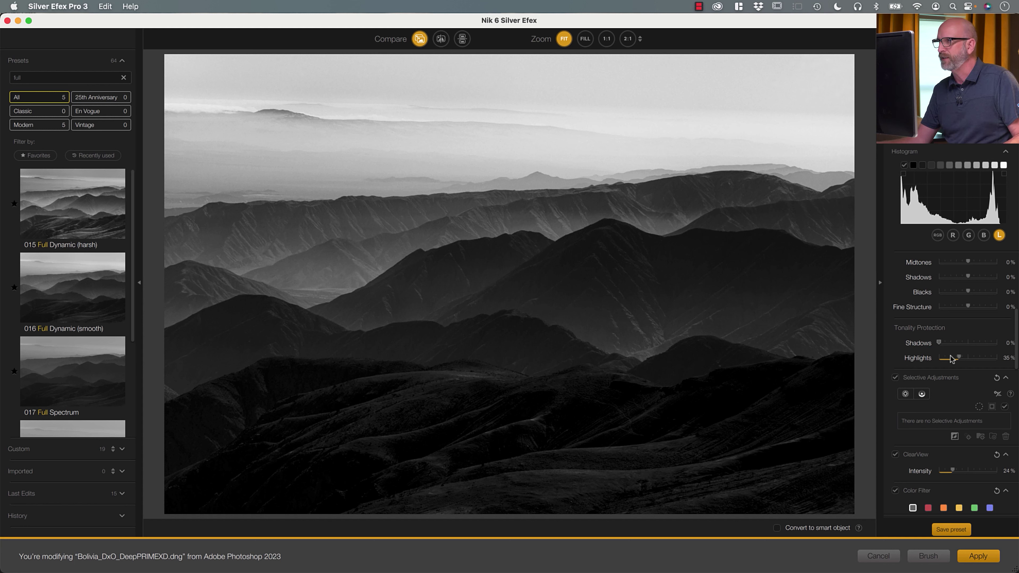
Add a control line along the far mountain ridge below the sky and name it Sky
{"action": "left_click", "coordinate": [922, 394]}
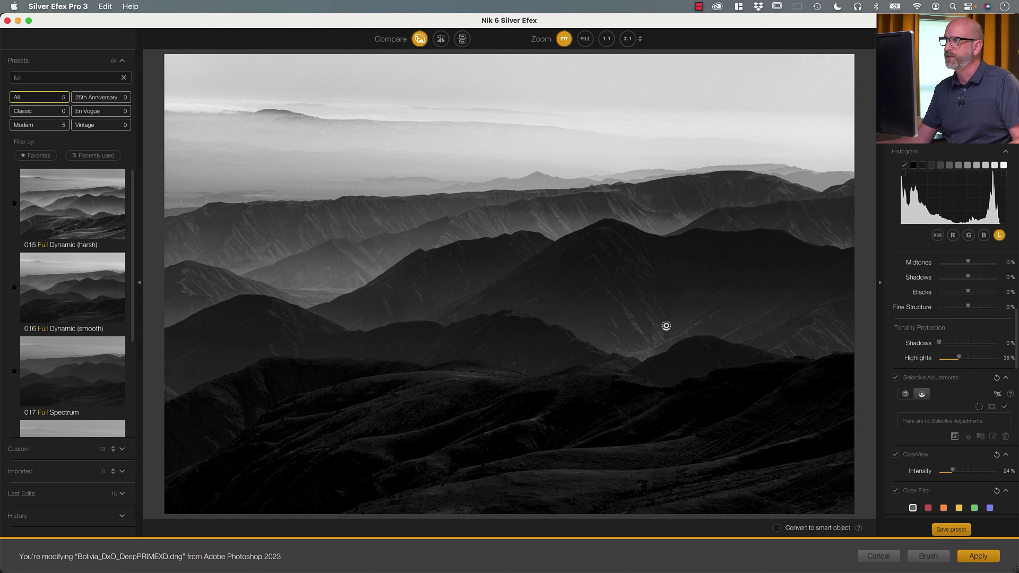
{"action": "left_click_drag", "start_coordinate": [499, 204], "coordinate": [498, 207]}
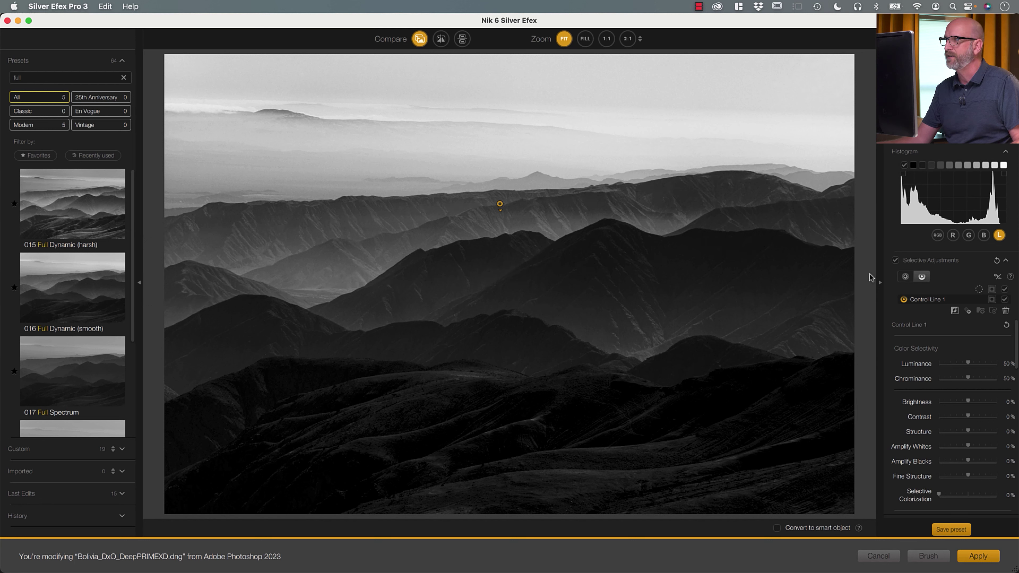
{"action": "double_click", "coordinate": [926, 300]}
{"action": "type", "text": "Sky"}
{"action": "key", "text": "Return"}
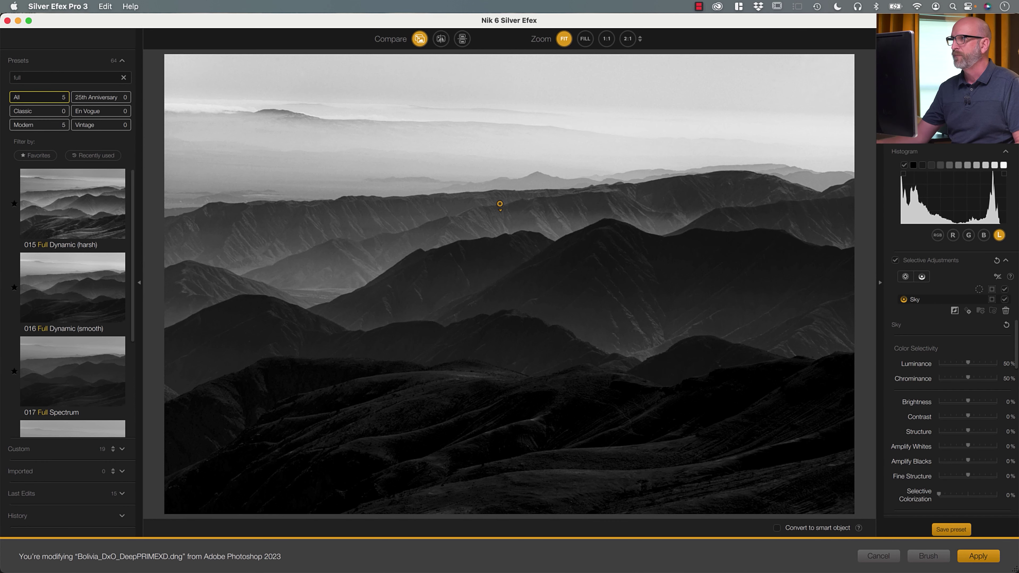
Check the mask of the Sky control line and widen its transition zone farther down over the mountains
{"action": "left_click", "coordinate": [991, 300]}
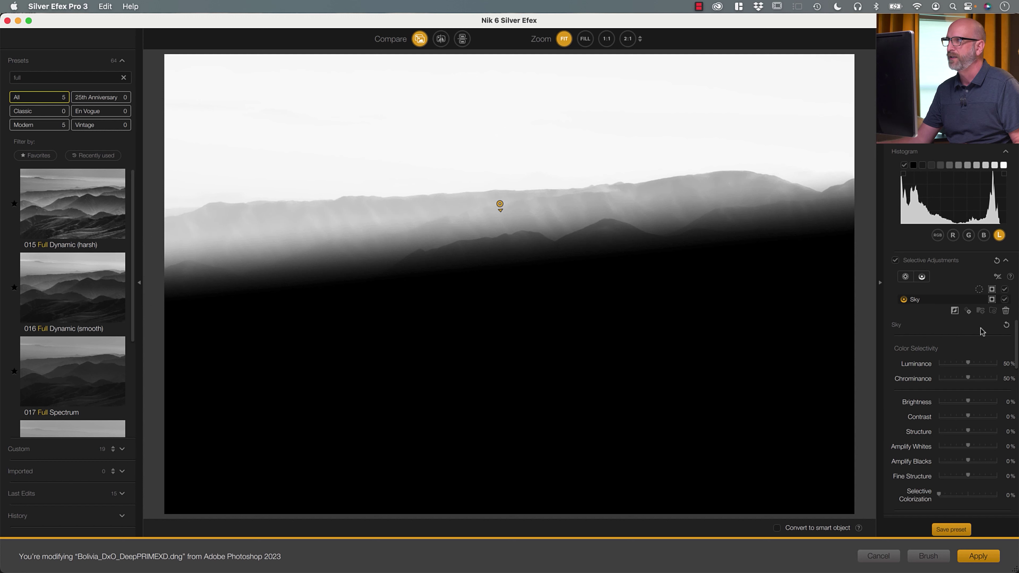
{"action": "left_click", "coordinate": [991, 309]}
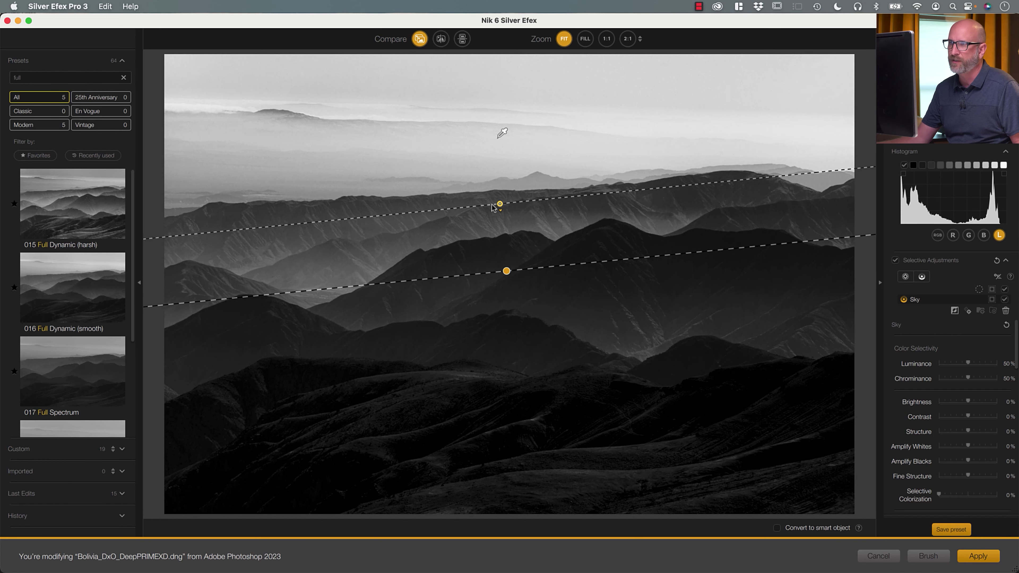
{"action": "left_click_drag", "start_coordinate": [507, 270], "coordinate": [505, 302]}
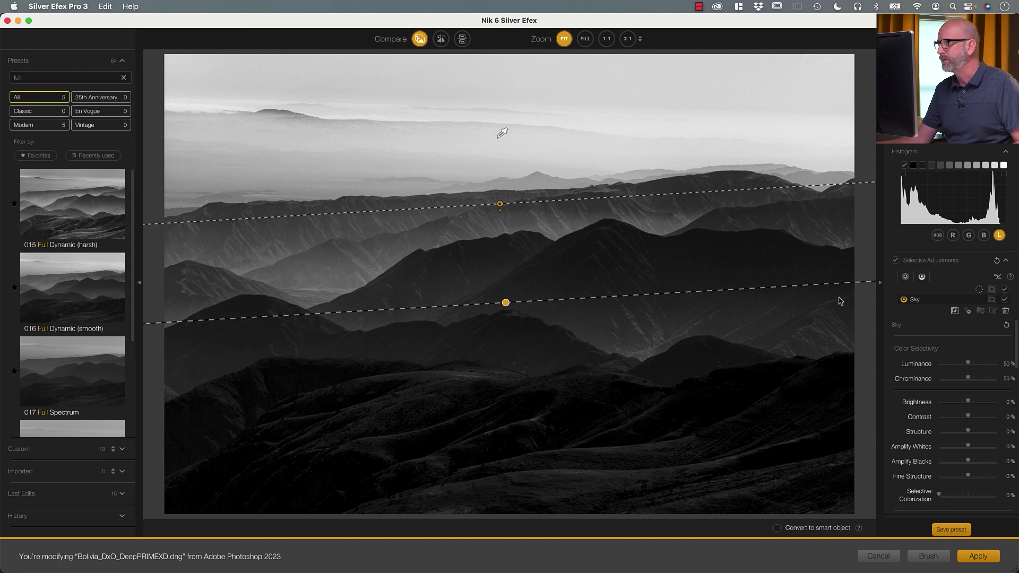
Set the Sky control line's Brightness to -45%, Structure to 62%, Amplify Whites to -25% and Fine Structure to 23%
{"action": "scroll", "coordinate": [944, 351], "scroll_direction": "down", "scroll_amount": 3}
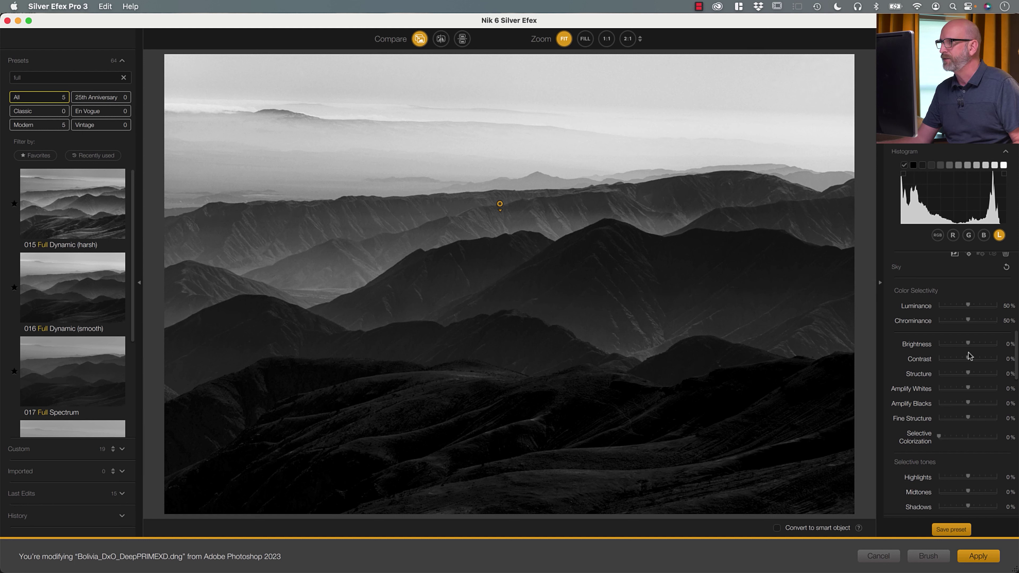
{"action": "left_click_drag", "start_coordinate": [968, 345], "coordinate": [956, 347]}
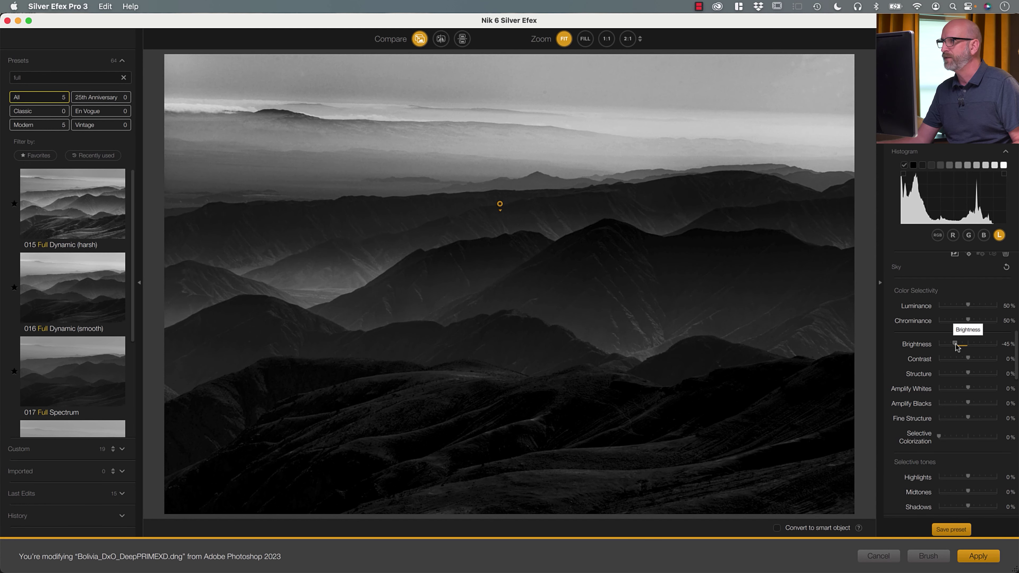
{"action": "left_click_drag", "start_coordinate": [968, 374], "coordinate": [986, 373]}
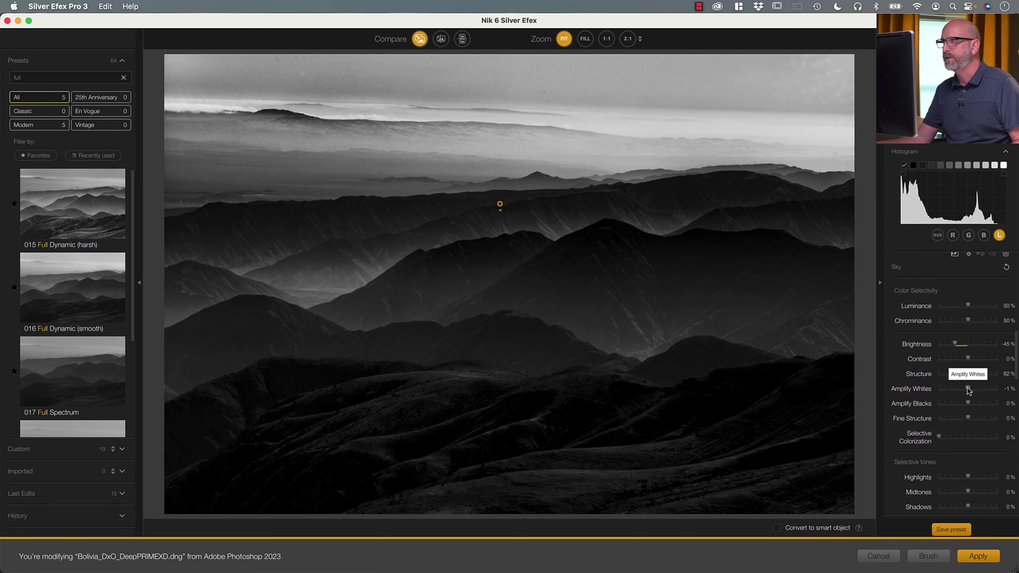
{"action": "left_click_drag", "start_coordinate": [965, 388], "coordinate": [957, 389]}
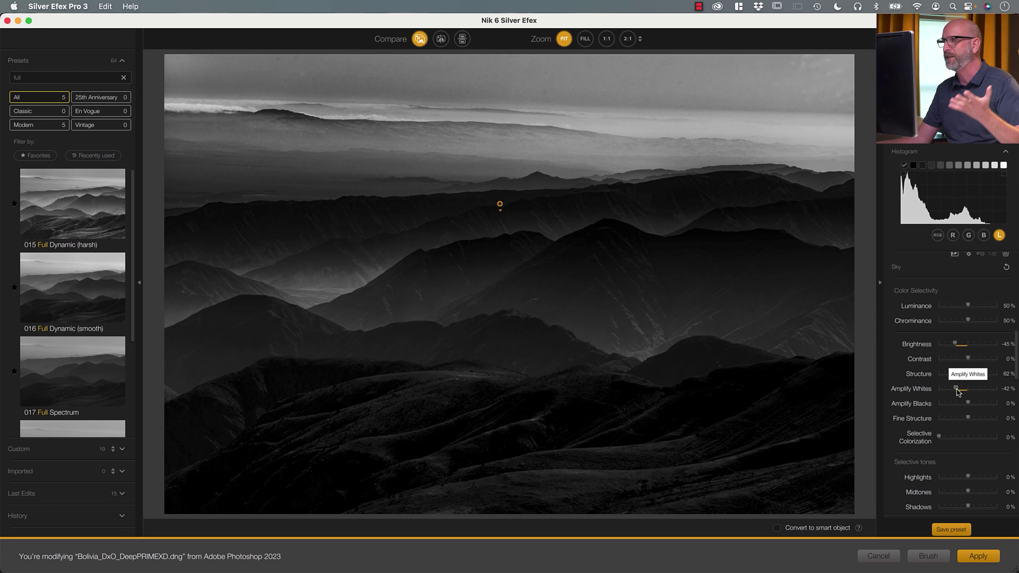
{"action": "left_click_drag", "start_coordinate": [956, 389], "coordinate": [960, 391]}
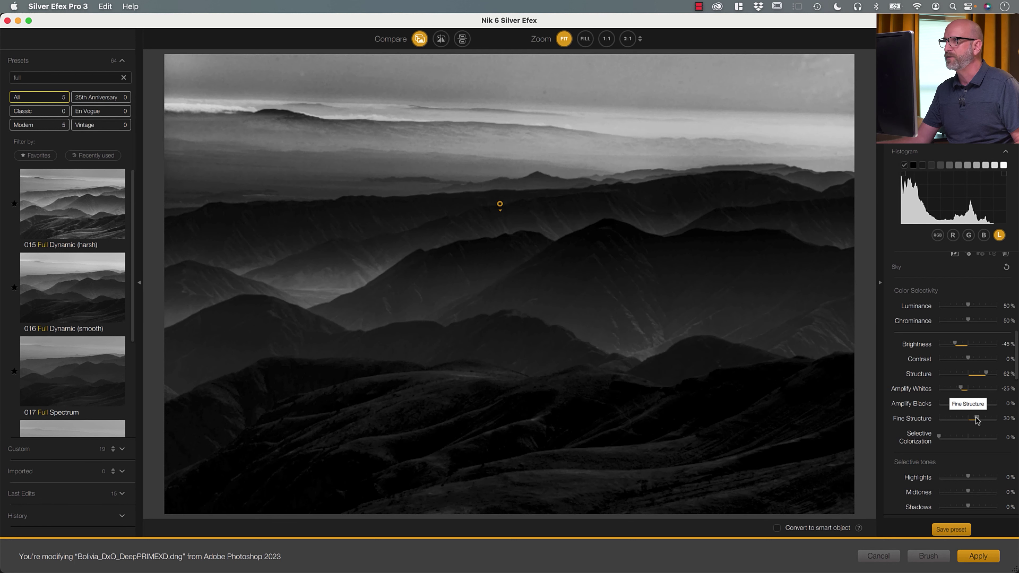
{"action": "left_click_drag", "start_coordinate": [979, 420], "coordinate": [975, 420]}
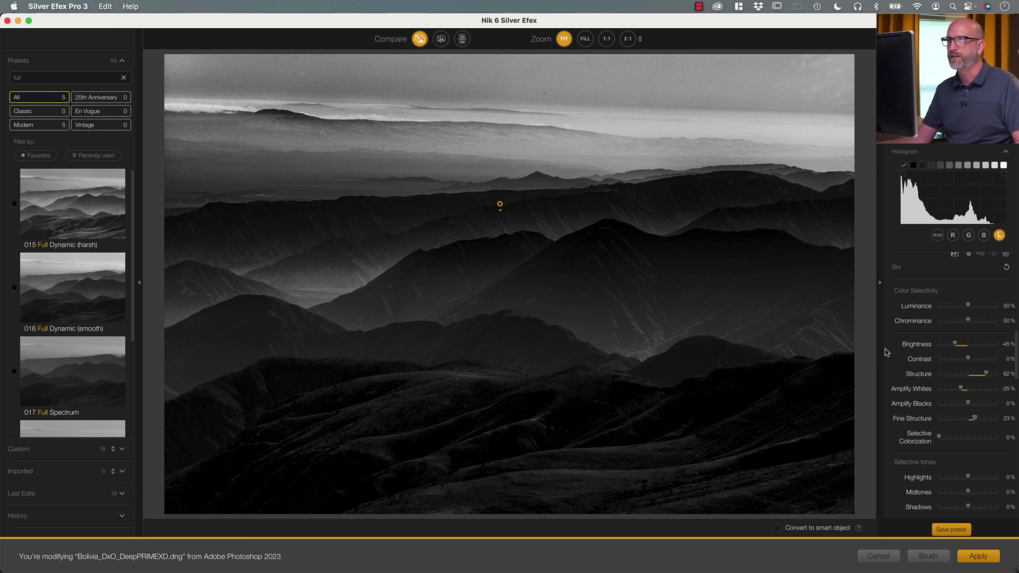
Move the Sky control line slightly higher on the far ridge, narrow its transition zone and tilt it more steeply
{"action": "left_click_drag", "start_coordinate": [500, 204], "coordinate": [499, 197]}
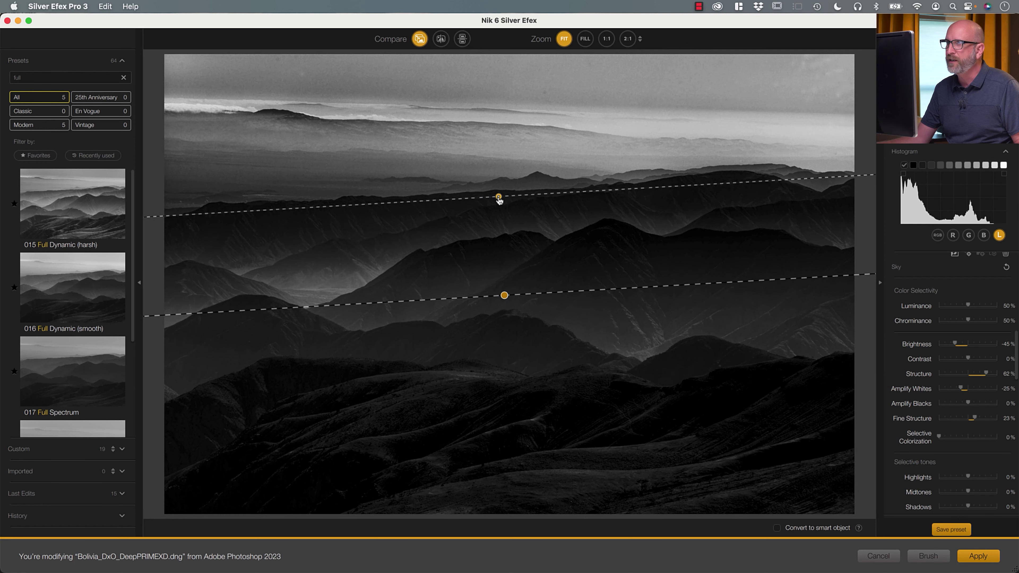
{"action": "left_click_drag", "start_coordinate": [504, 294], "coordinate": [507, 262]}
{"action": "left_click_drag", "start_coordinate": [502, 200], "coordinate": [499, 202]}
Toggle the Sky adjustment's effect off and on to compare the landscape before and after
{"action": "scroll", "coordinate": [941, 330], "scroll_direction": "up", "scroll_amount": 5}
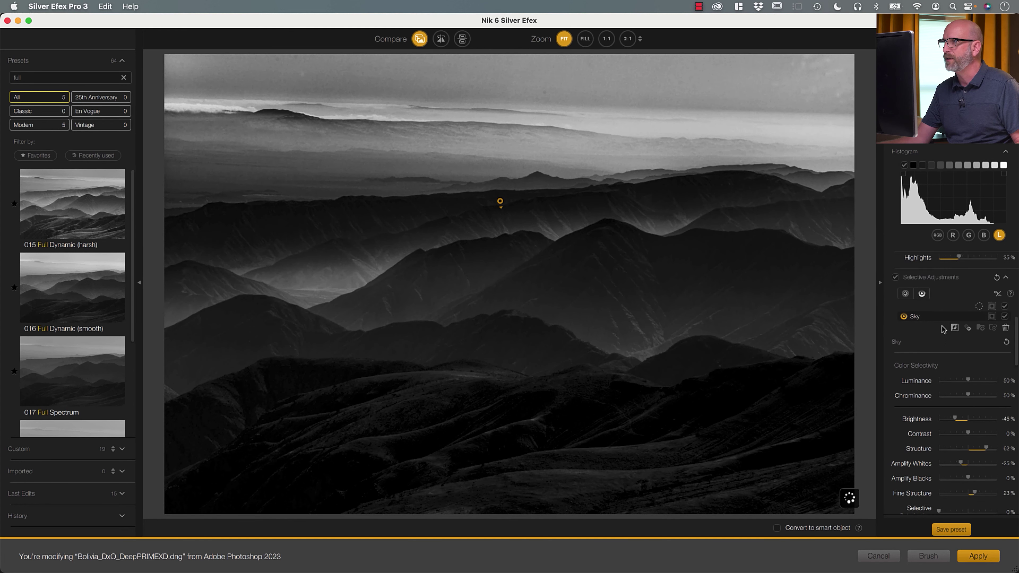
{"action": "left_click", "coordinate": [1005, 323]}
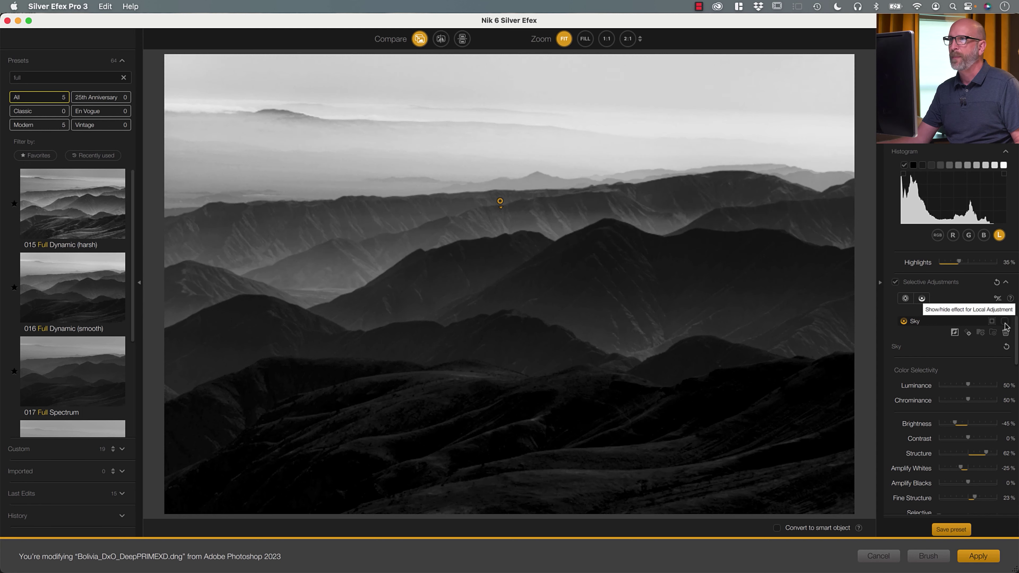
{"action": "left_click", "coordinate": [1005, 323]}
{"action": "left_click", "coordinate": [1005, 323]}
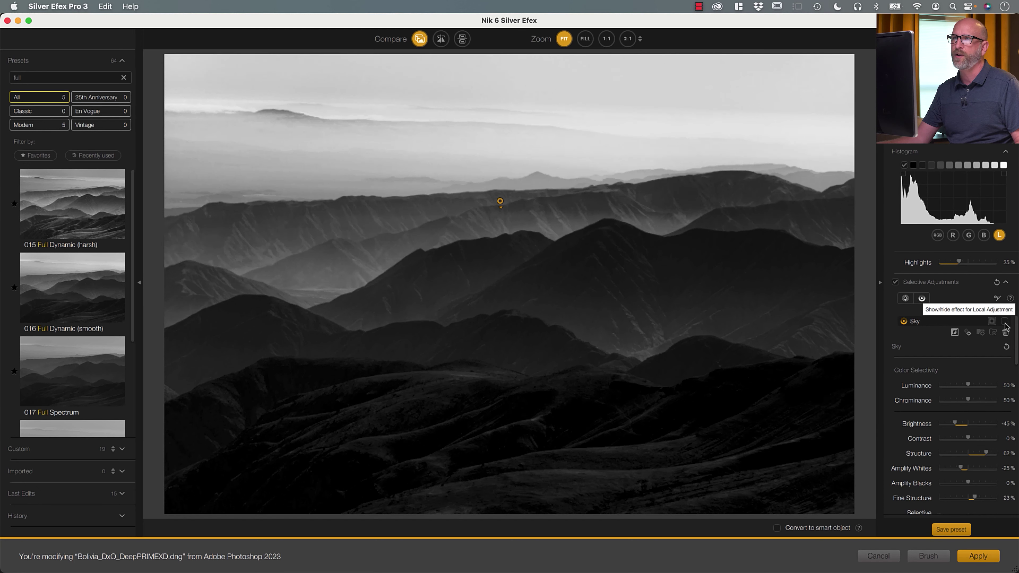
{"action": "left_click", "coordinate": [1005, 323]}
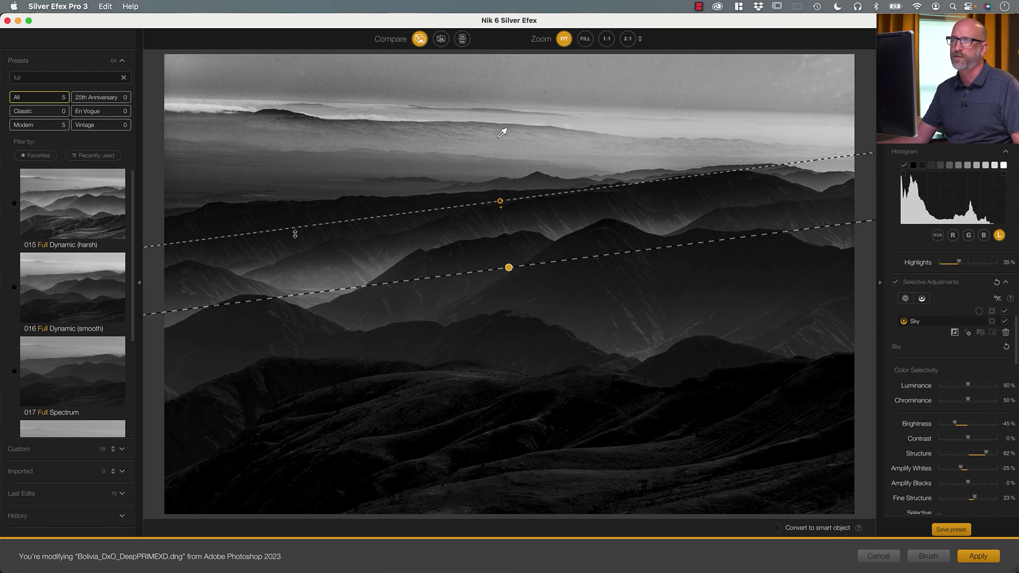
Move the Sky control line slightly higher on the far ridge and widen its transition zone down over the mountains
{"action": "left_click_drag", "start_coordinate": [500, 201], "coordinate": [500, 188]}
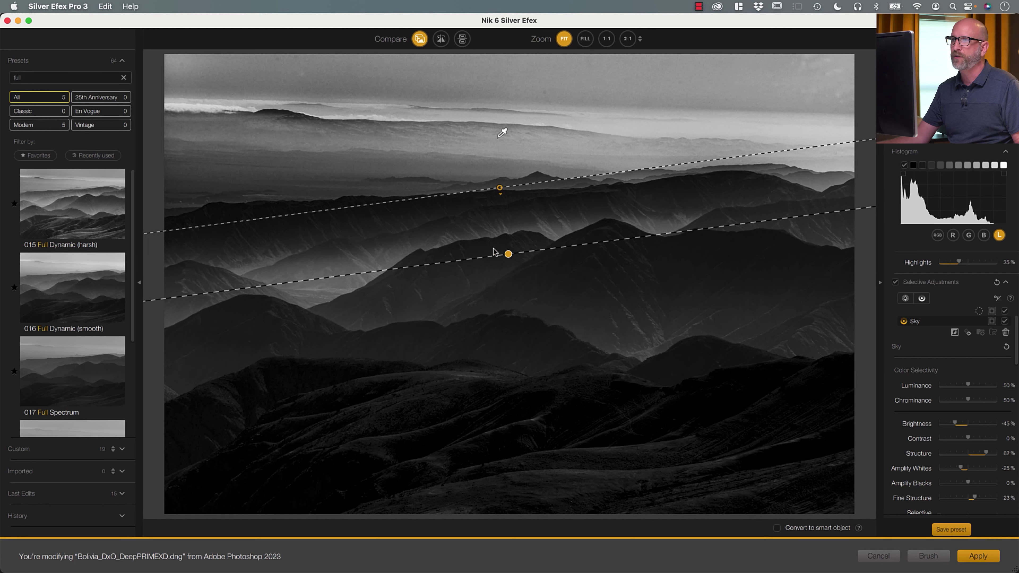
{"action": "left_click_drag", "start_coordinate": [508, 254], "coordinate": [510, 273]}
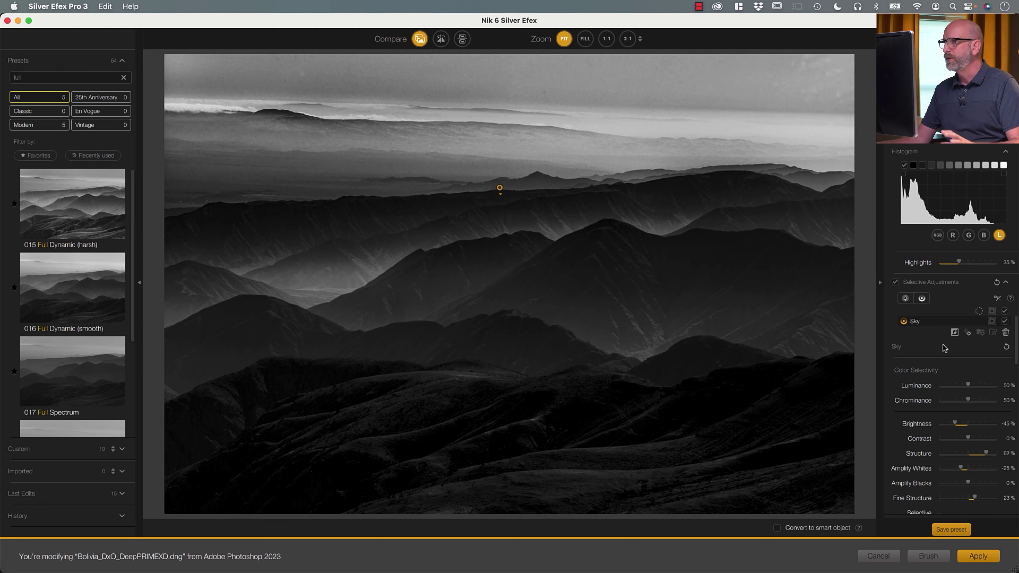
Raise the global Midtones brightness of the landscape to 51%
{"action": "scroll", "coordinate": [943, 348], "scroll_direction": "down", "scroll_amount": 5}
{"action": "scroll", "coordinate": [936, 349], "scroll_direction": "down", "scroll_amount": 2}
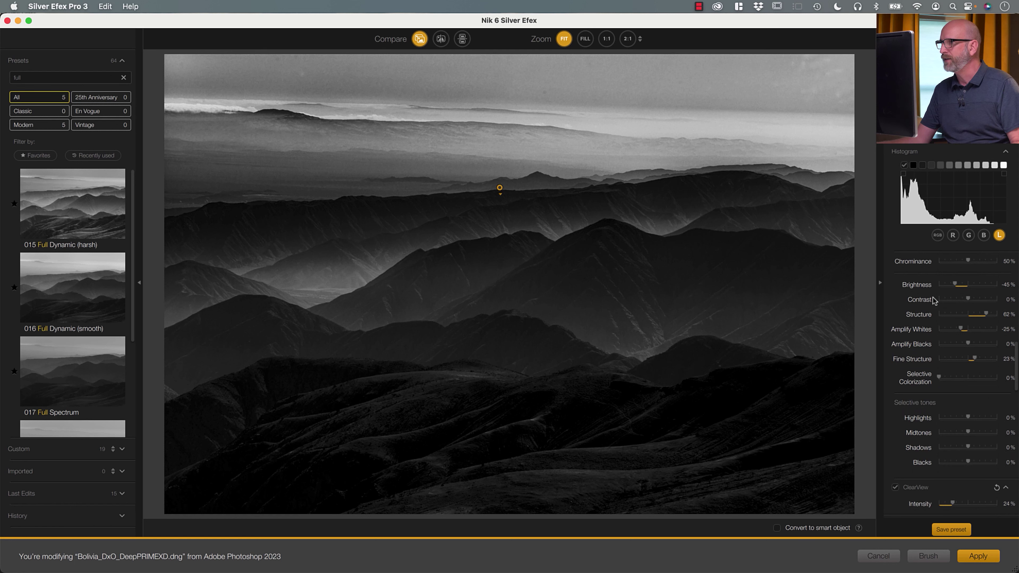
{"action": "scroll", "coordinate": [932, 368], "scroll_direction": "down", "scroll_amount": 3}
{"action": "scroll", "coordinate": [932, 368], "scroll_direction": "up", "scroll_amount": 5}
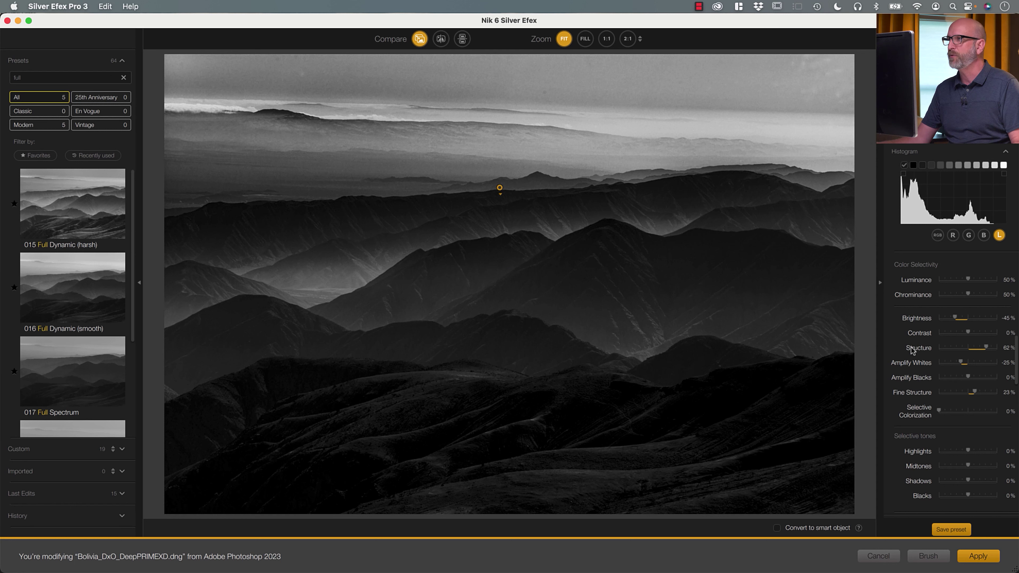
{"action": "scroll", "coordinate": [915, 347], "scroll_direction": "down", "scroll_amount": 10}
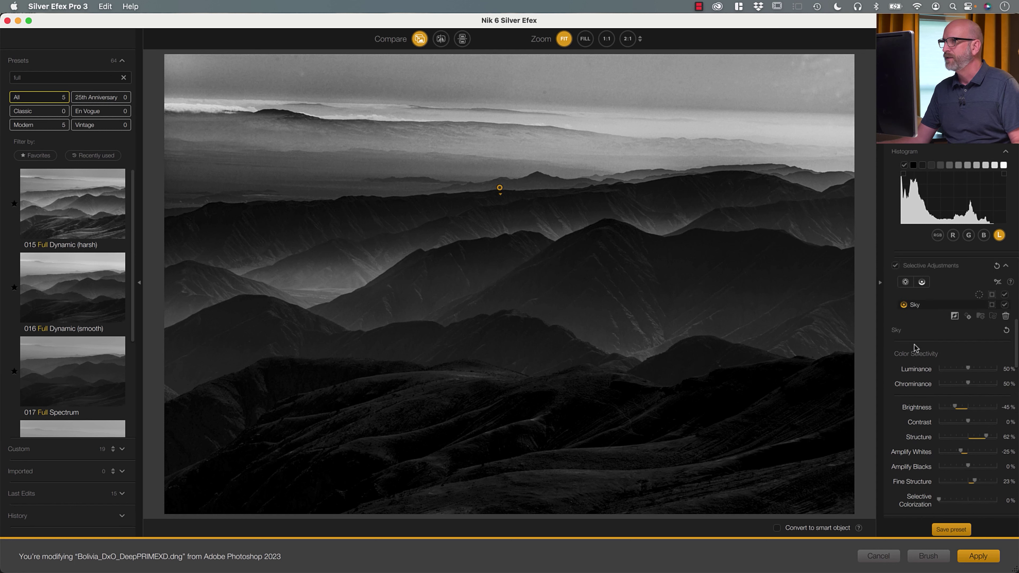
{"action": "scroll", "coordinate": [916, 347], "scroll_direction": "up", "scroll_amount": 8}
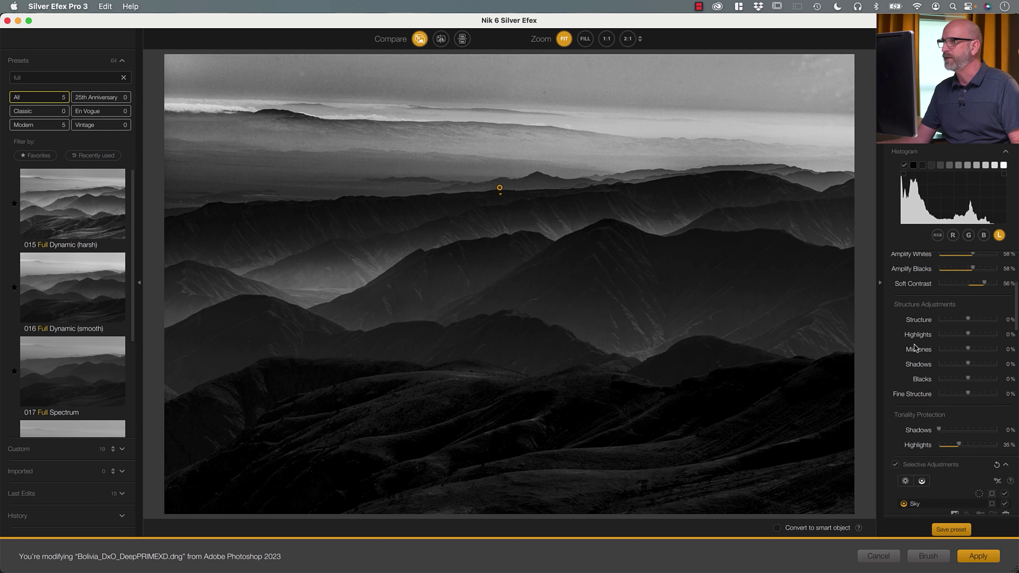
{"action": "scroll", "coordinate": [916, 348], "scroll_direction": "up", "scroll_amount": 1}
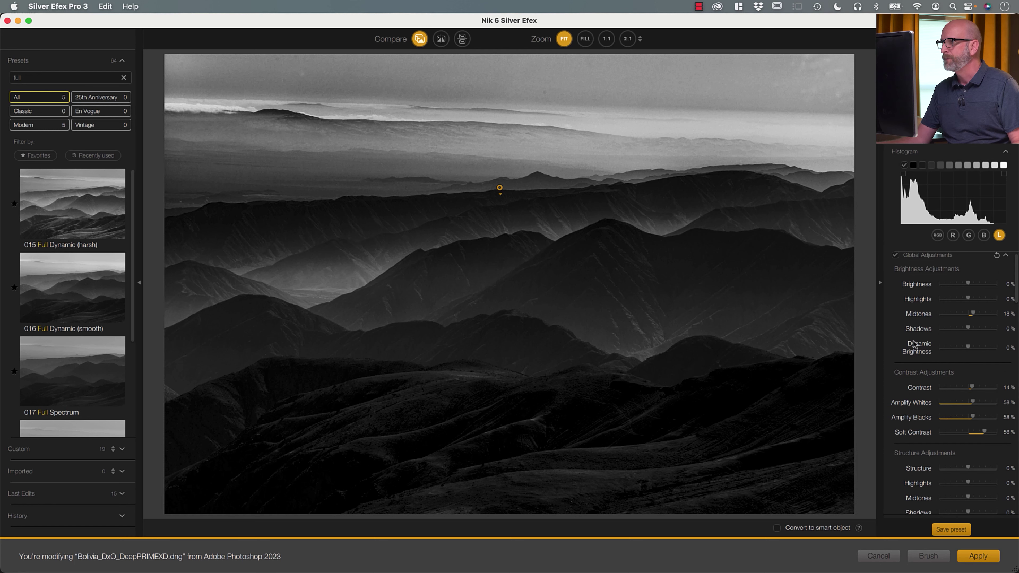
{"action": "scroll", "coordinate": [928, 329], "scroll_direction": "up", "scroll_amount": 1}
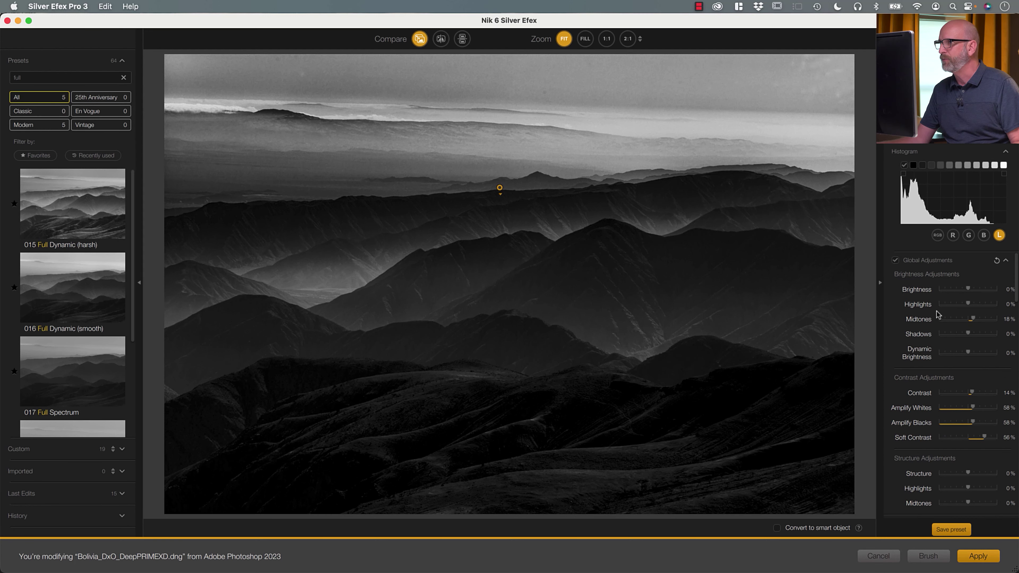
{"action": "mouse_move", "coordinate": [973, 319]}
{"action": "left_mouse_down"}
{"action": "mouse_move", "coordinate": [960, 320]}
{"action": "mouse_move", "coordinate": [982, 321]}
{"action": "left_mouse_up"}
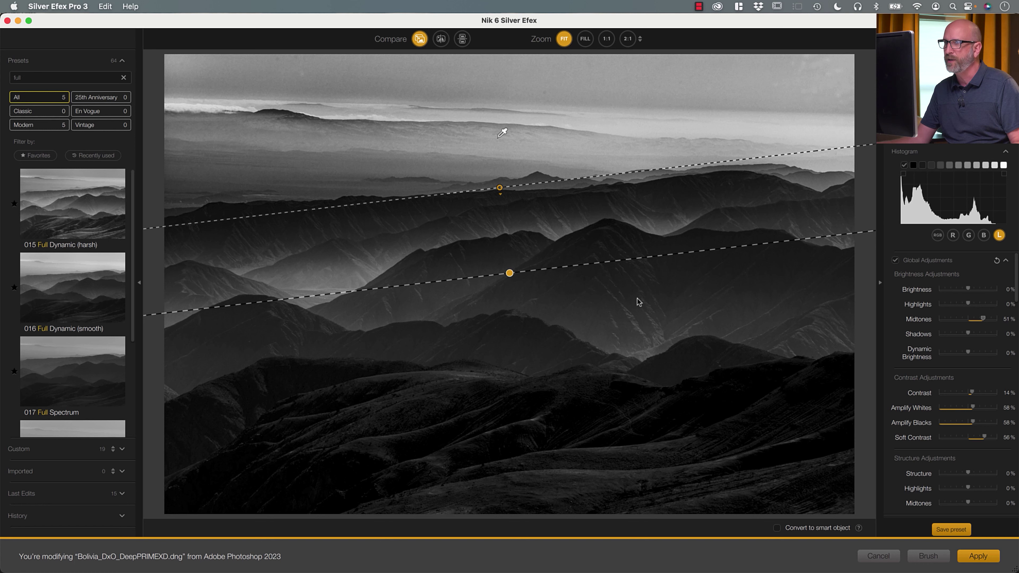
{"action": "left_click_drag", "start_coordinate": [984, 320], "coordinate": [982, 321]}
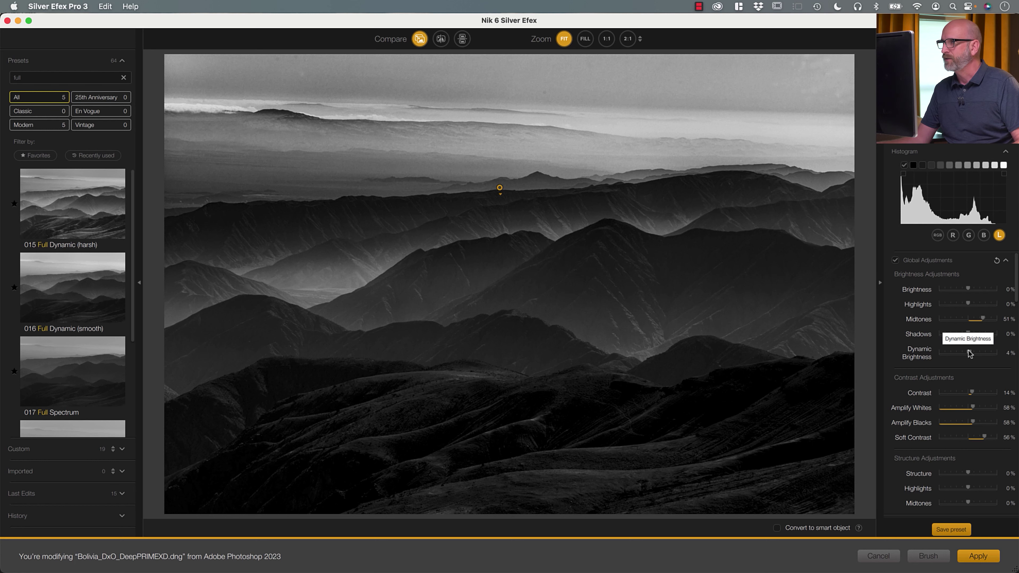
Set the global Dynamic Brightness to 18% and compare the landscape with its unedited version
{"action": "left_click_drag", "start_coordinate": [974, 353], "coordinate": [975, 353]}
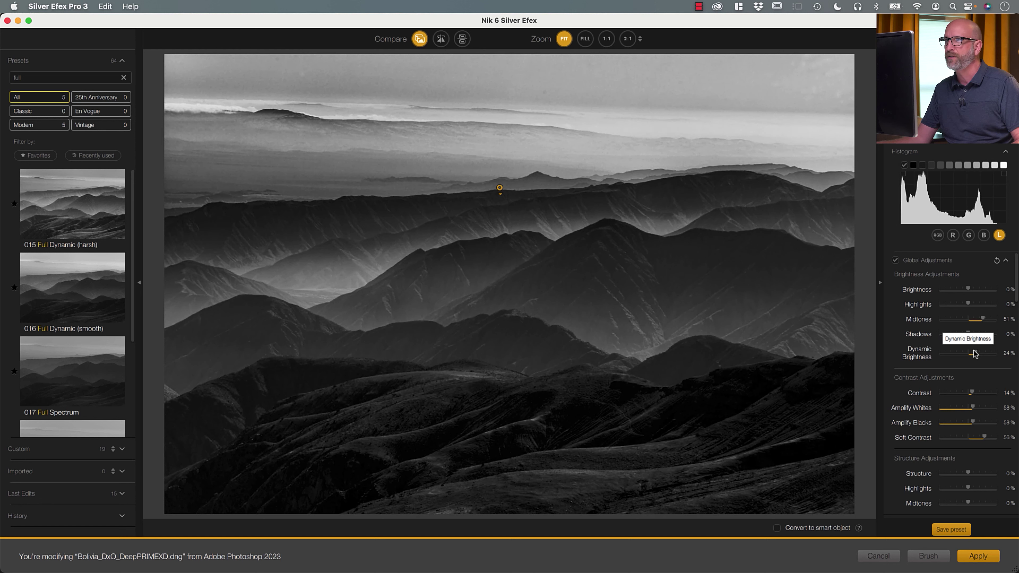
{"action": "left_click_drag", "start_coordinate": [974, 353], "coordinate": [973, 353]}
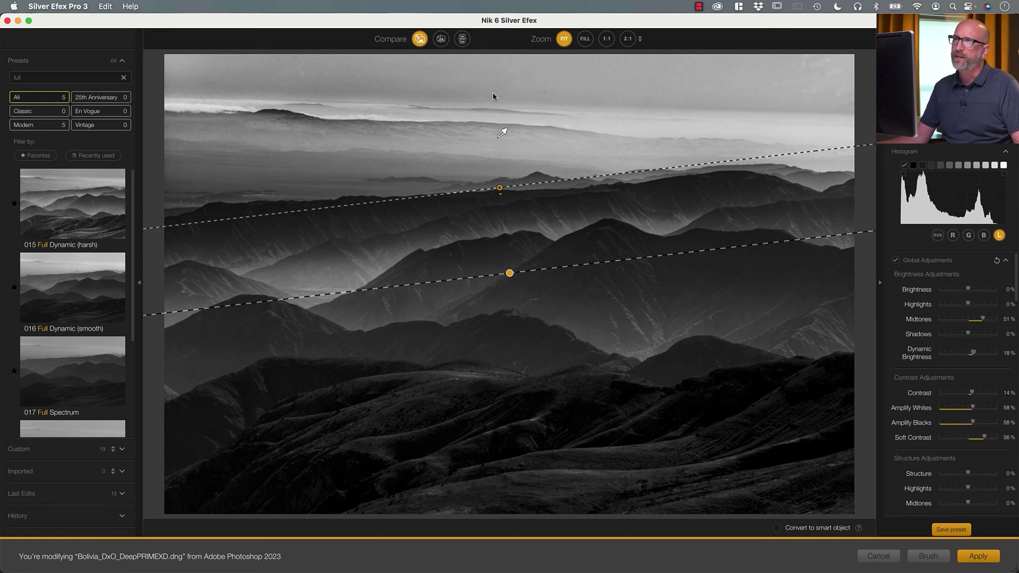
{"action": "left_click", "coordinate": [421, 39]}
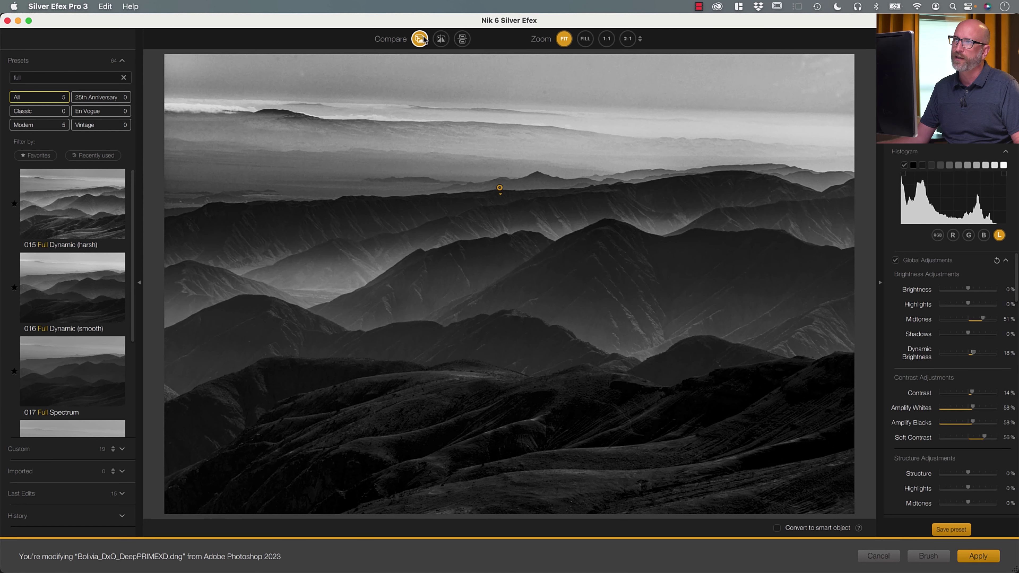
{"action": "left_click", "coordinate": [421, 39]}
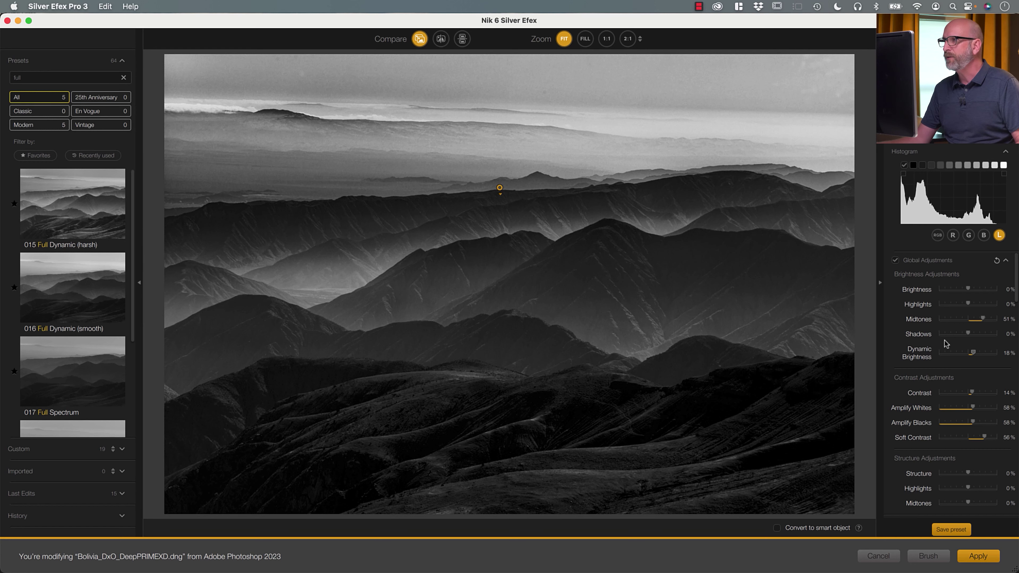
Apply Coffee toning number 13 to the landscape in the finishing adjustments
{"action": "scroll", "coordinate": [946, 341], "scroll_direction": "down", "scroll_amount": 10}
{"action": "scroll", "coordinate": [946, 344], "scroll_direction": "down", "scroll_amount": 15}
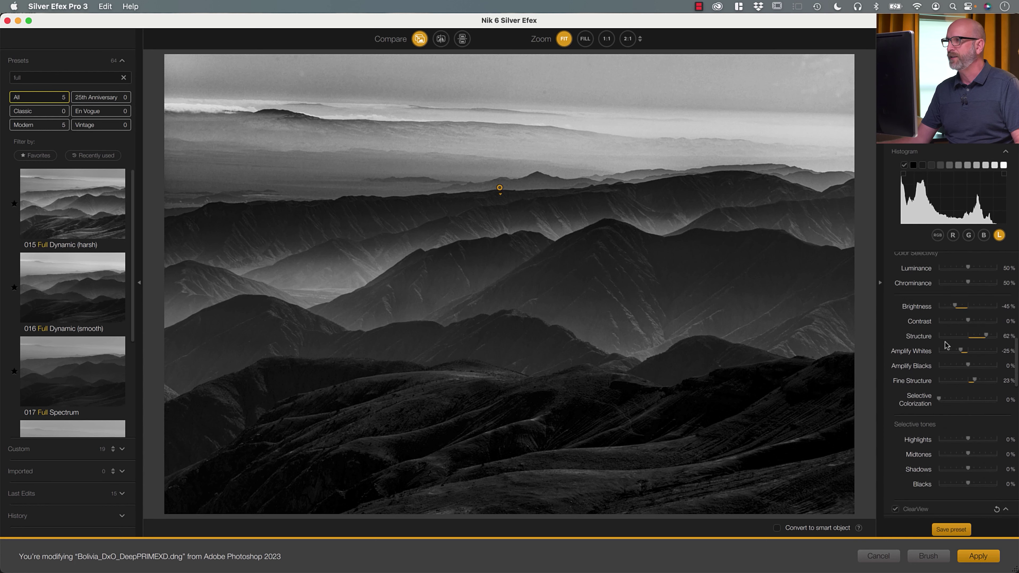
{"action": "scroll", "coordinate": [946, 344], "scroll_direction": "down", "scroll_amount": 15}
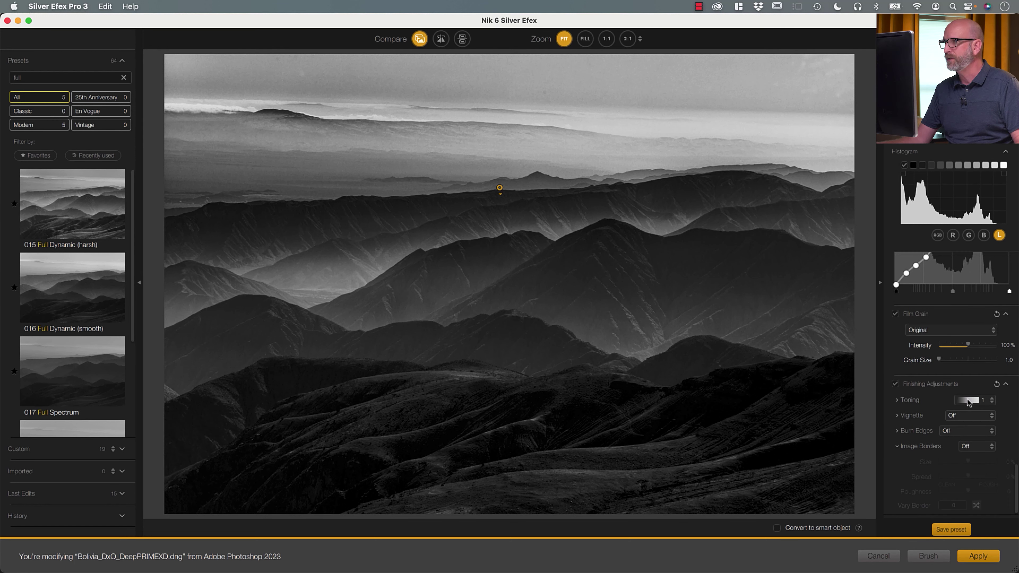
{"action": "left_click", "coordinate": [989, 401]}
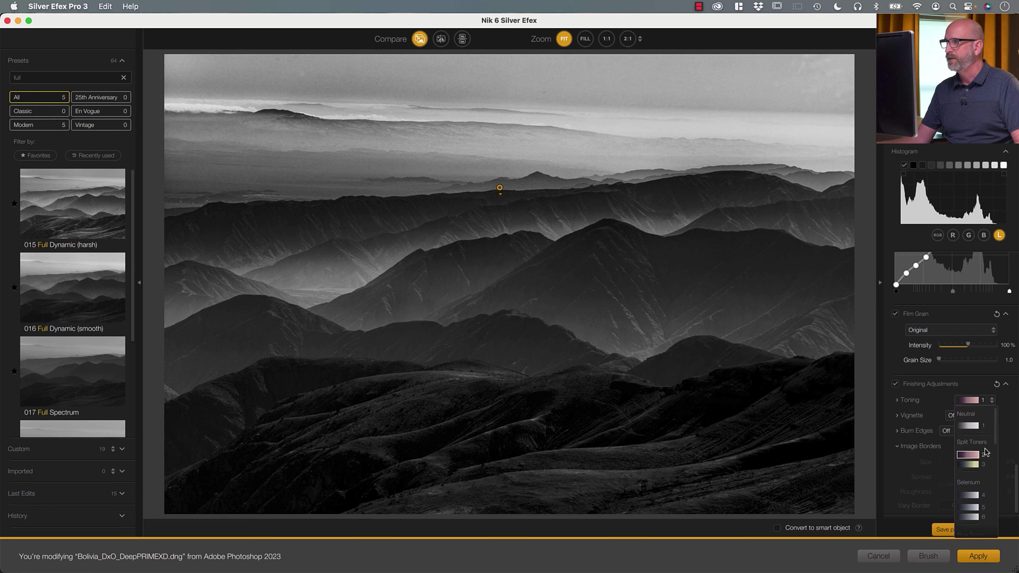
{"action": "scroll", "coordinate": [975, 466], "scroll_direction": "down", "scroll_amount": 6}
{"action": "scroll", "coordinate": [976, 466], "scroll_direction": "down", "scroll_amount": 4}
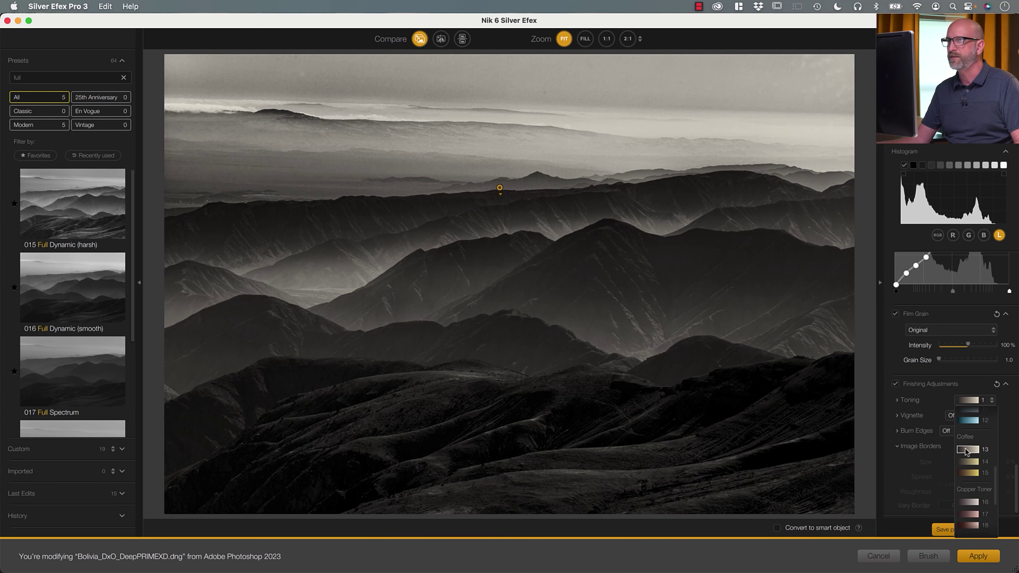
{"action": "left_click", "coordinate": [969, 450]}
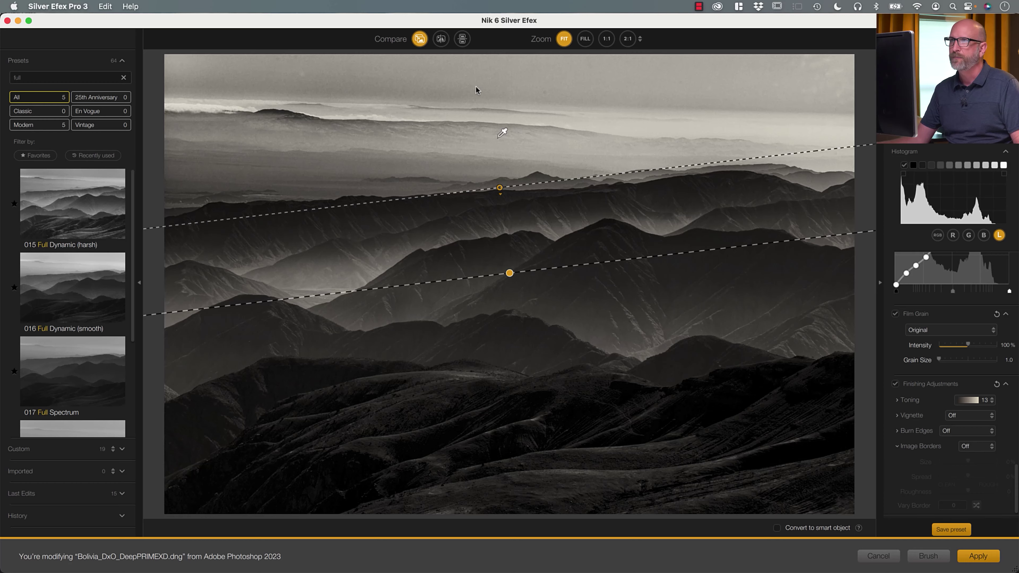
Toggle the before-and-after comparison to judge the toned landscape against the unedited version
{"action": "left_click", "coordinate": [418, 42]}
{"action": "left_click", "coordinate": [418, 42]}
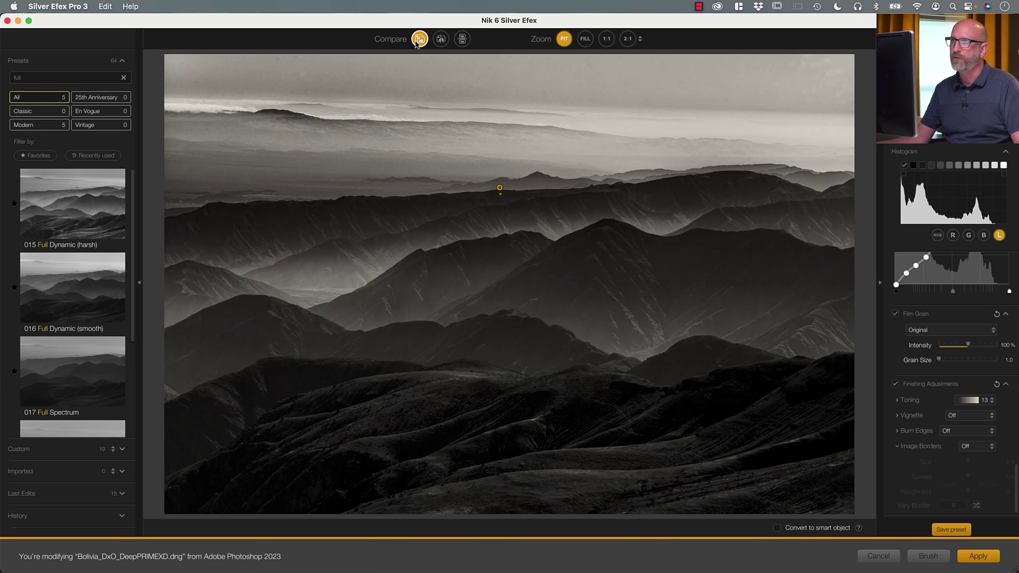
{"action": "left_click", "coordinate": [418, 41]}
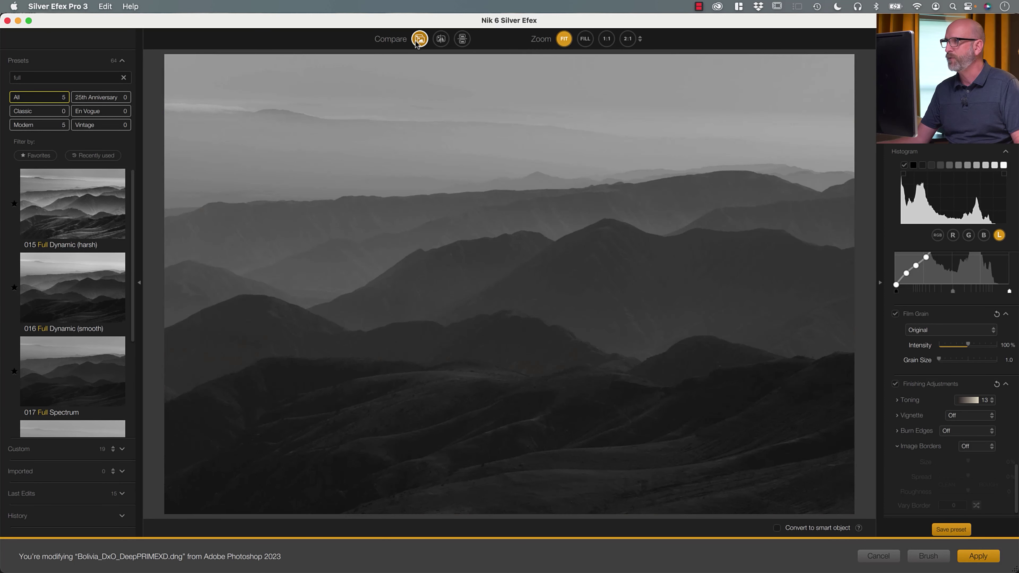
{"action": "left_click", "coordinate": [418, 41]}
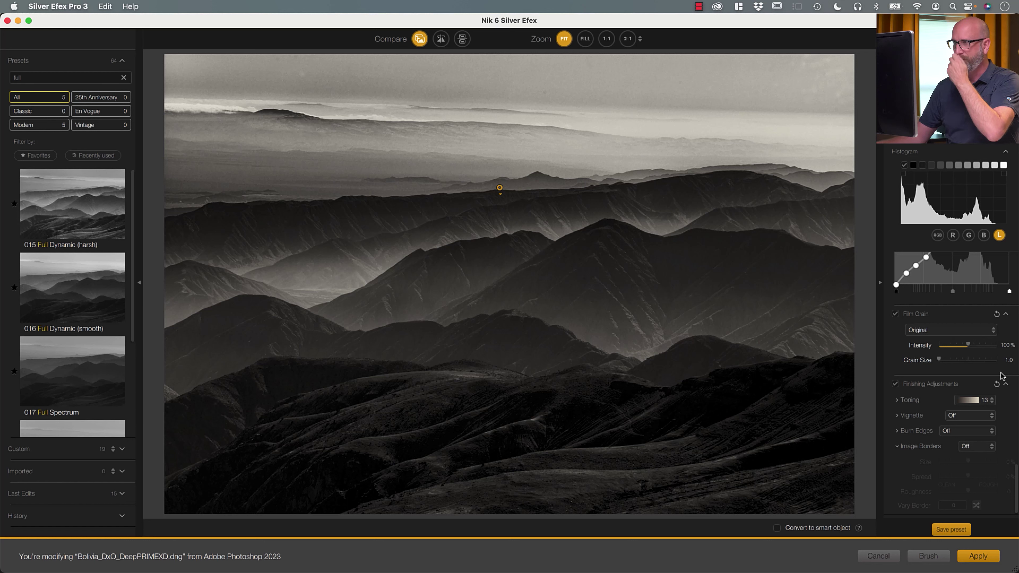
Leave Silver Efex without saving the edits and close the Bolivia_DxO_DeepPRIMEXD.dng document without saving it
{"action": "left_click", "coordinate": [892, 561]}
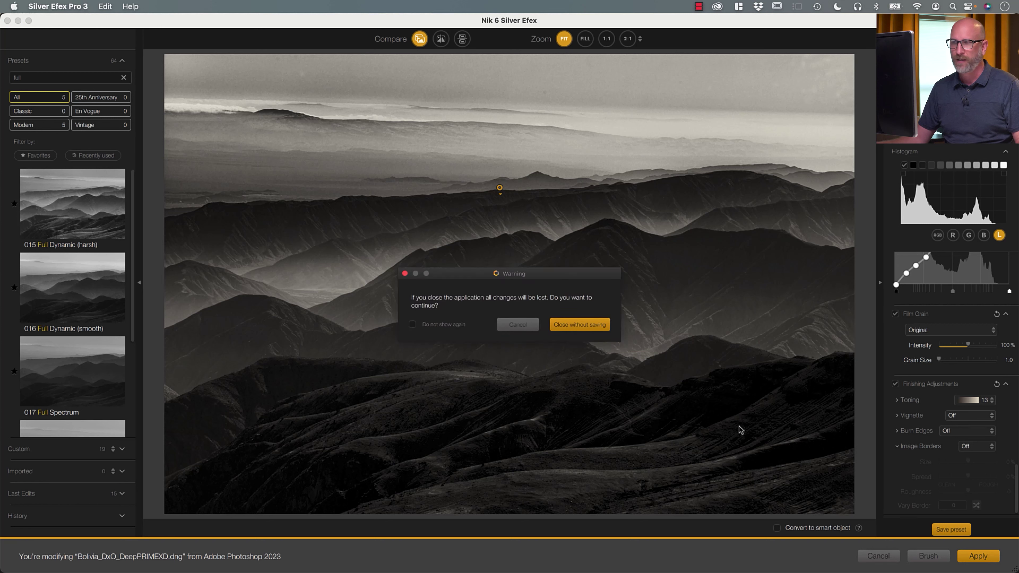
{"action": "left_click", "coordinate": [582, 325]}
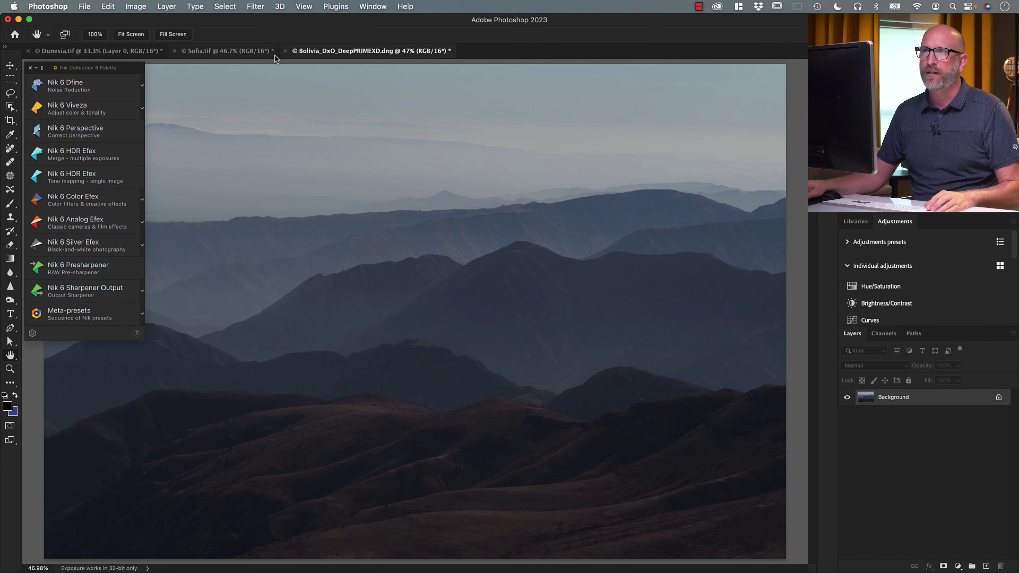
{"action": "left_click", "coordinate": [285, 52]}
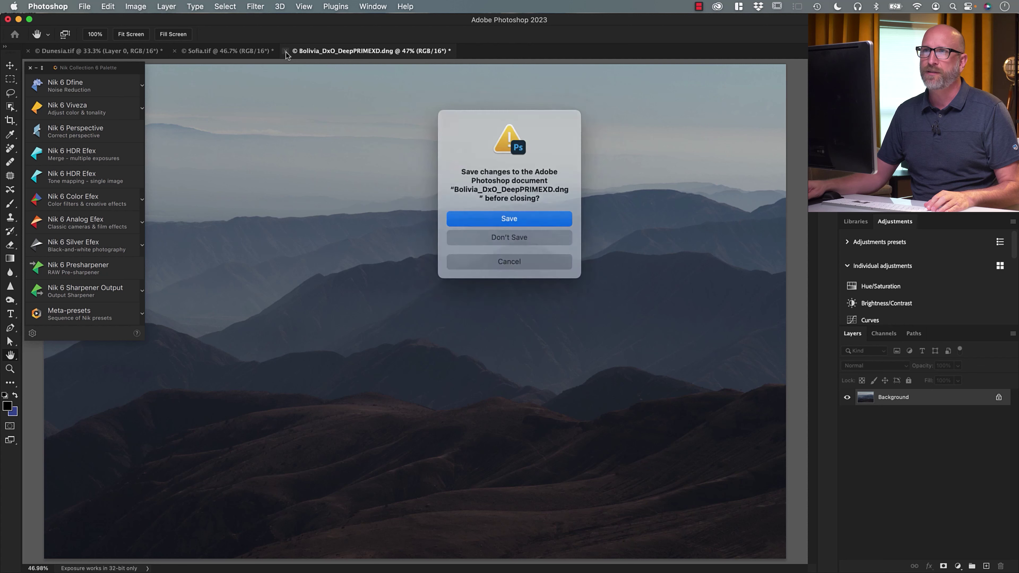
{"action": "left_click", "coordinate": [492, 240]}
Open Abosh.tif from the Nik Silver Efex folder in Photoshop and fit the image to the screen
{"action": "key", "text": "super+Tab"}
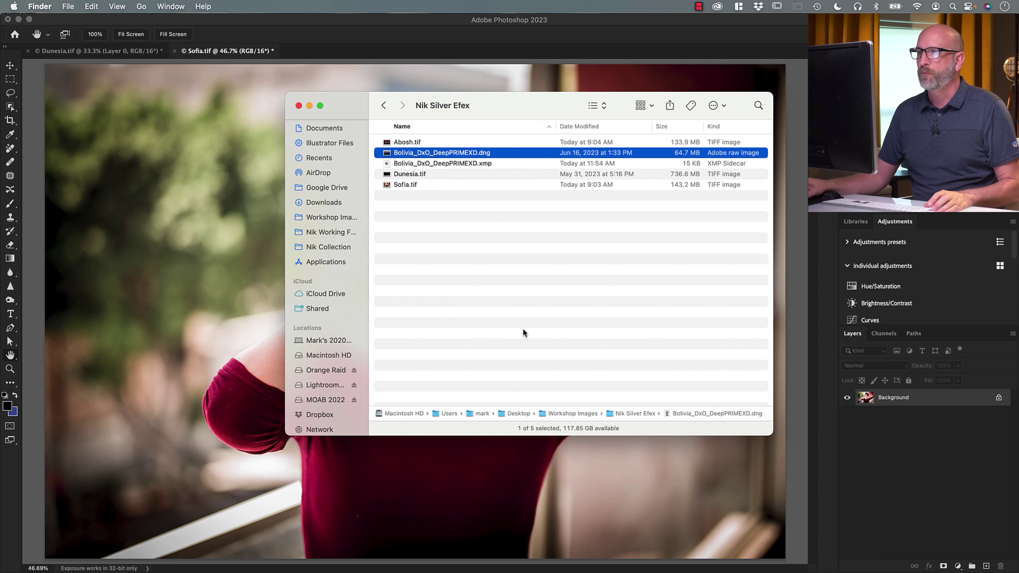
{"action": "left_click", "coordinate": [404, 145]}
{"action": "left_click_drag", "start_coordinate": [387, 145], "coordinate": [309, 56]}
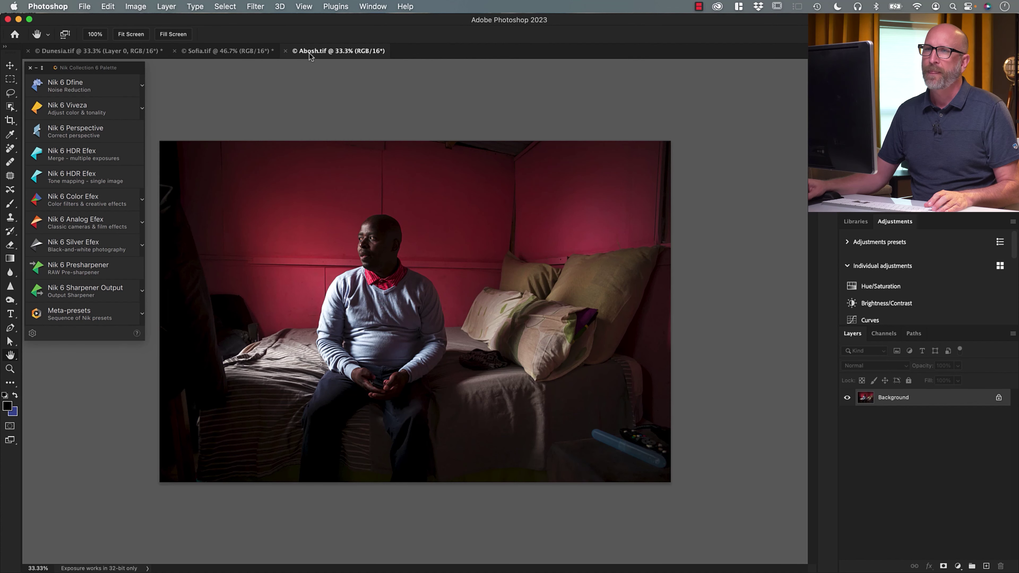
{"action": "double_click", "coordinate": [10, 356]}
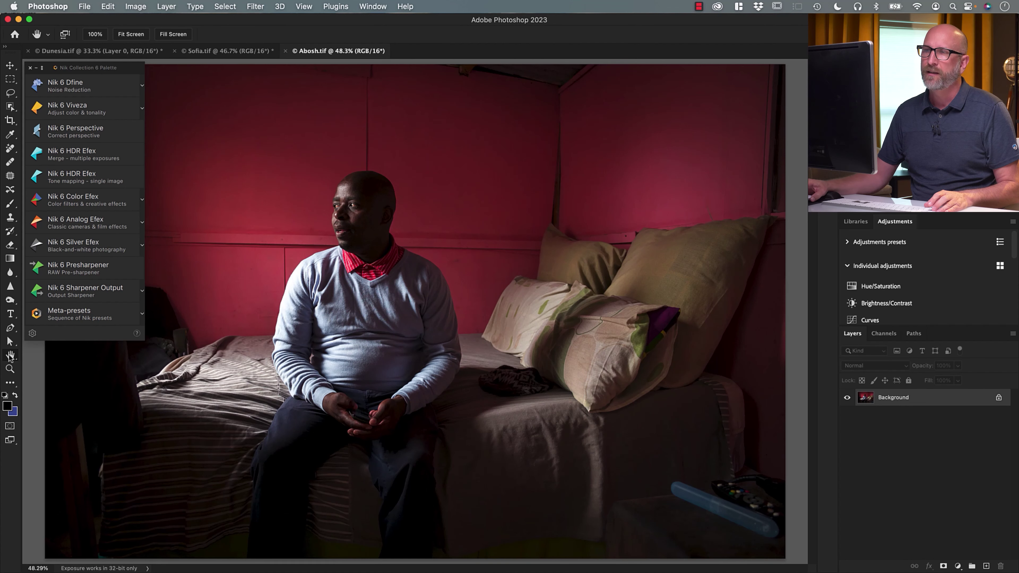
Collapse the Nik Collection palette to icons only and expand it again to its named tools
{"action": "left_click_drag", "start_coordinate": [43, 73], "coordinate": [43, 73]}
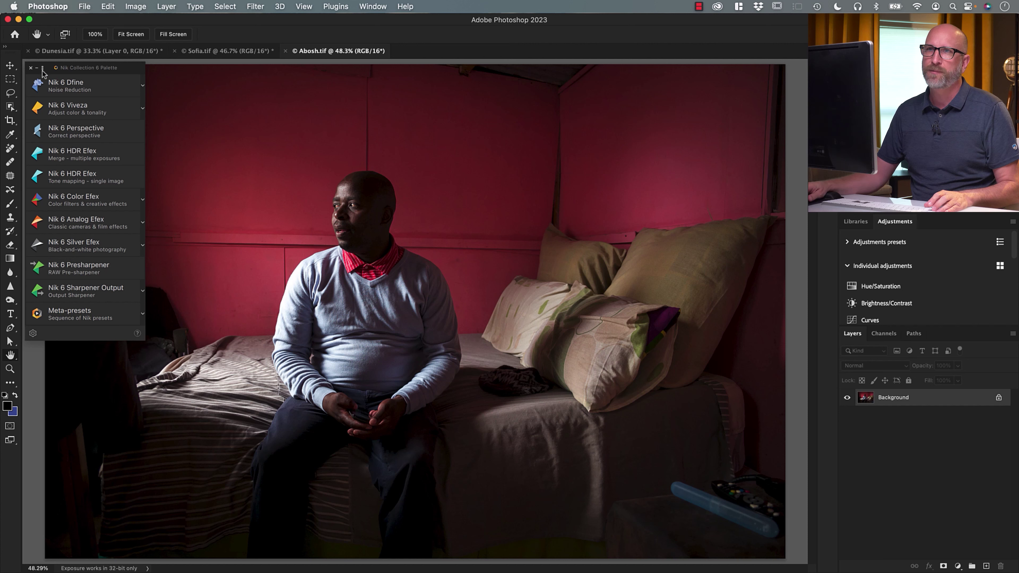
{"action": "left_click", "coordinate": [43, 69]}
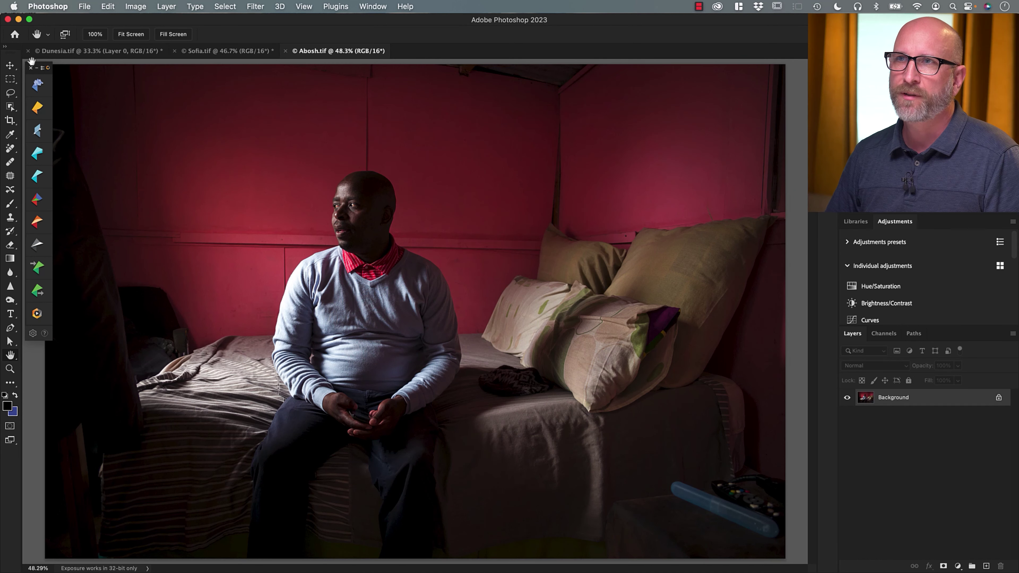
{"action": "left_click_drag", "start_coordinate": [42, 68], "coordinate": [43, 69]}
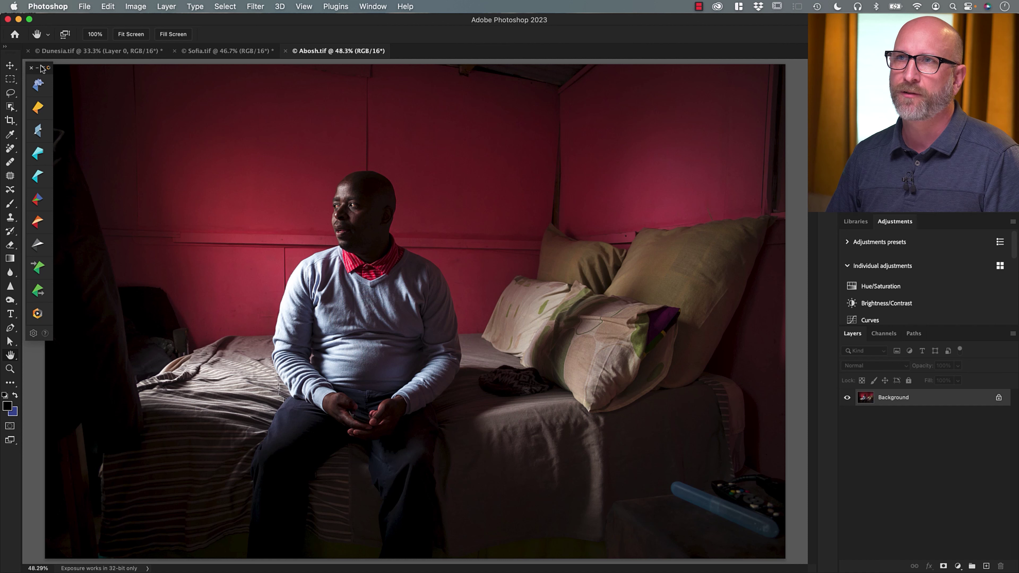
{"action": "left_click", "coordinate": [44, 69]}
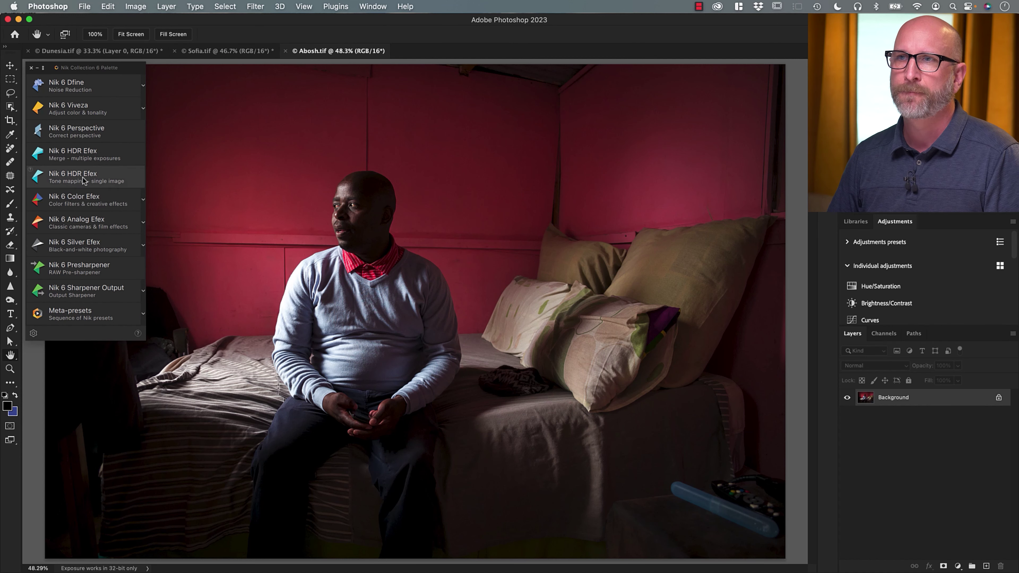
Open the Abosh.tif portrait in Nik 6 Silver Efex and apply the 000 Neutral preset
{"action": "left_click", "coordinate": [78, 244]}
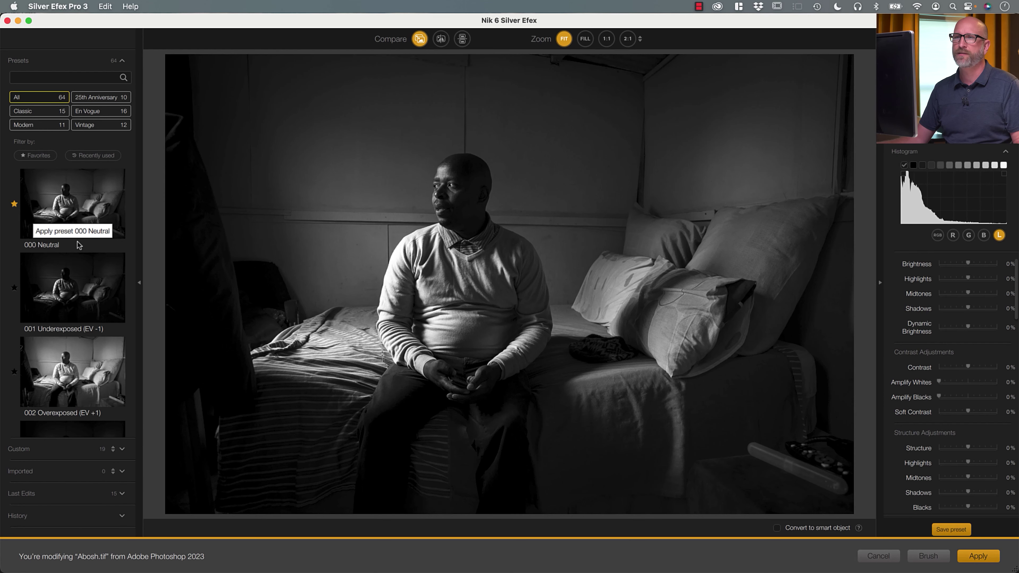
{"action": "left_click", "coordinate": [89, 208]}
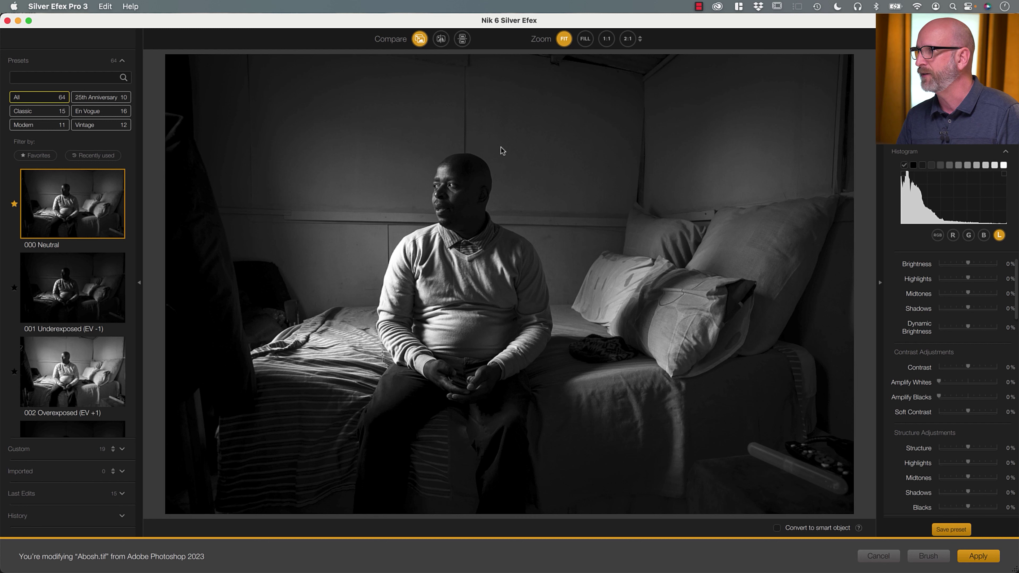
{"action": "scroll", "coordinate": [947, 337], "scroll_direction": "down", "scroll_amount": 15}
{"action": "scroll", "coordinate": [947, 337], "scroll_direction": "down", "scroll_amount": 5}
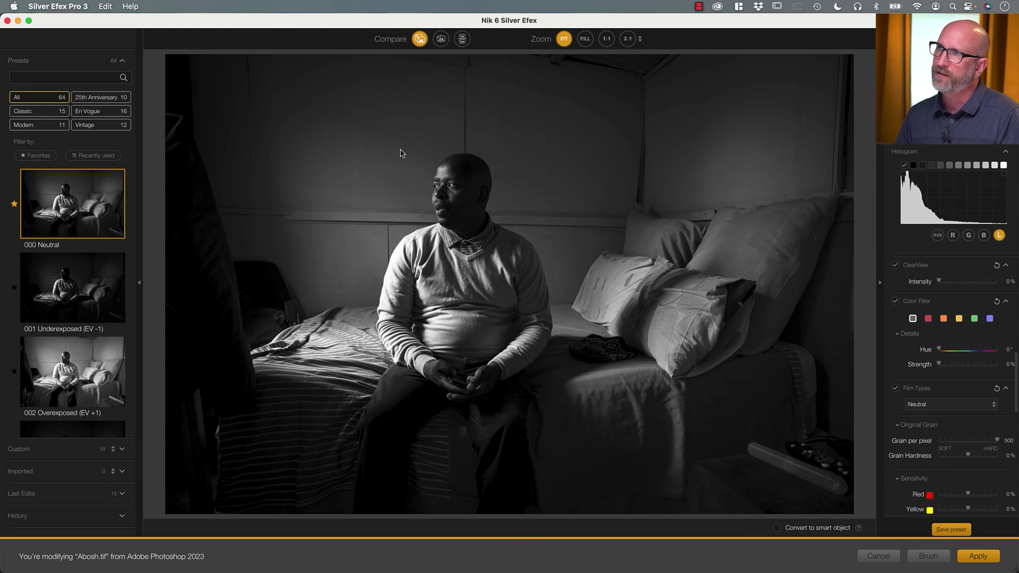
Try the red color filter on the portrait with Strength raised to 162%, and reset the Color Filter settings
{"action": "left_click", "coordinate": [928, 319]}
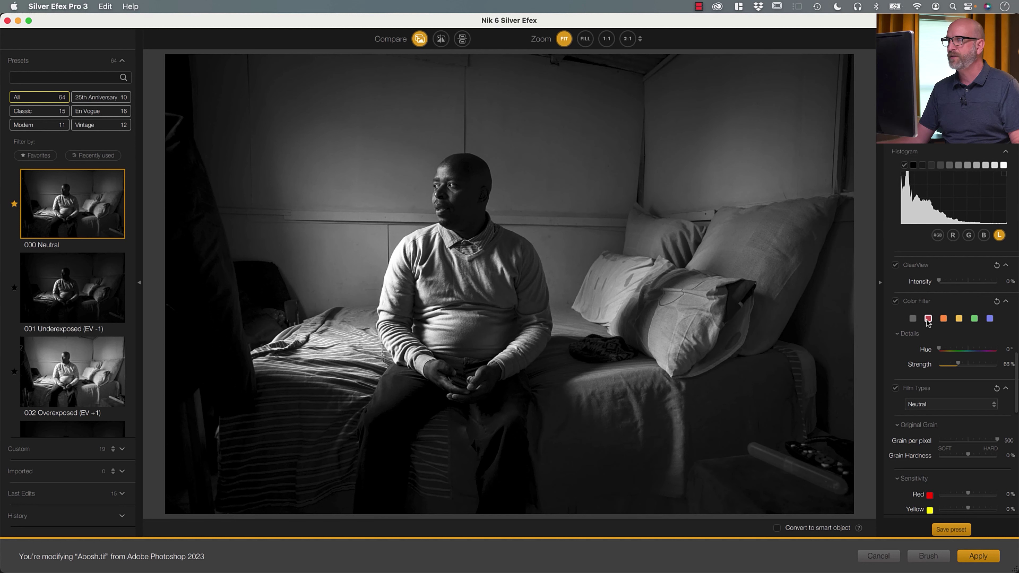
{"action": "left_click_drag", "start_coordinate": [958, 364], "coordinate": [991, 365]}
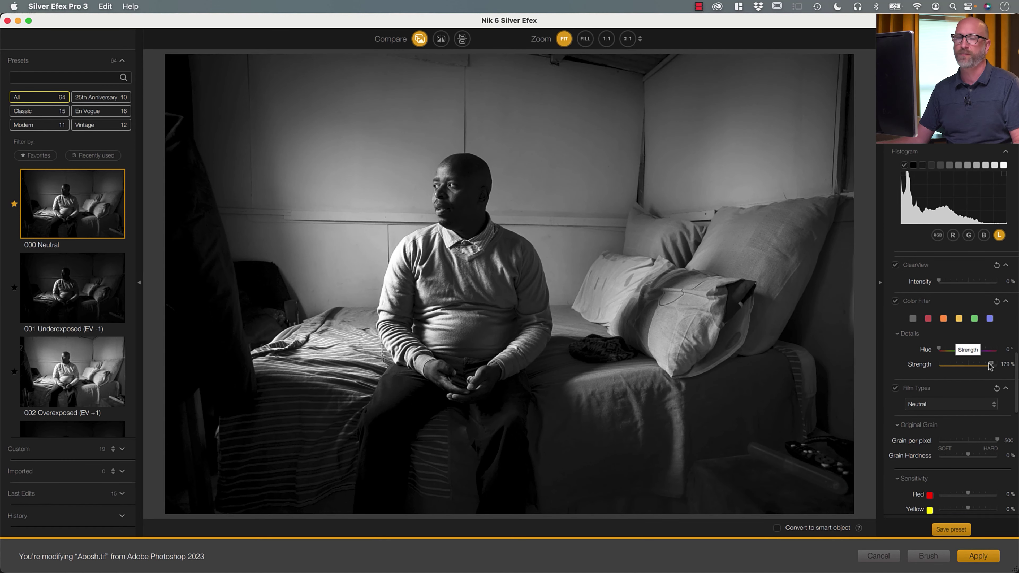
{"action": "mouse_move", "coordinate": [990, 365]}
{"action": "left_mouse_down"}
{"action": "mouse_move", "coordinate": [939, 365]}
{"action": "mouse_move", "coordinate": [977, 366]}
{"action": "left_mouse_up"}
{"action": "left_click_drag", "start_coordinate": [977, 365], "coordinate": [986, 365]}
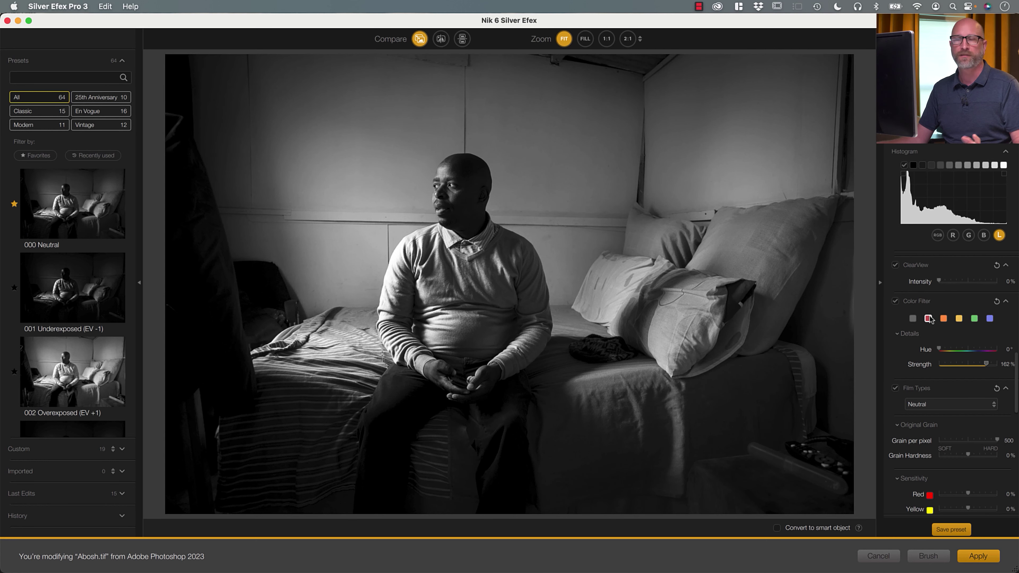
{"action": "left_click", "coordinate": [996, 302]}
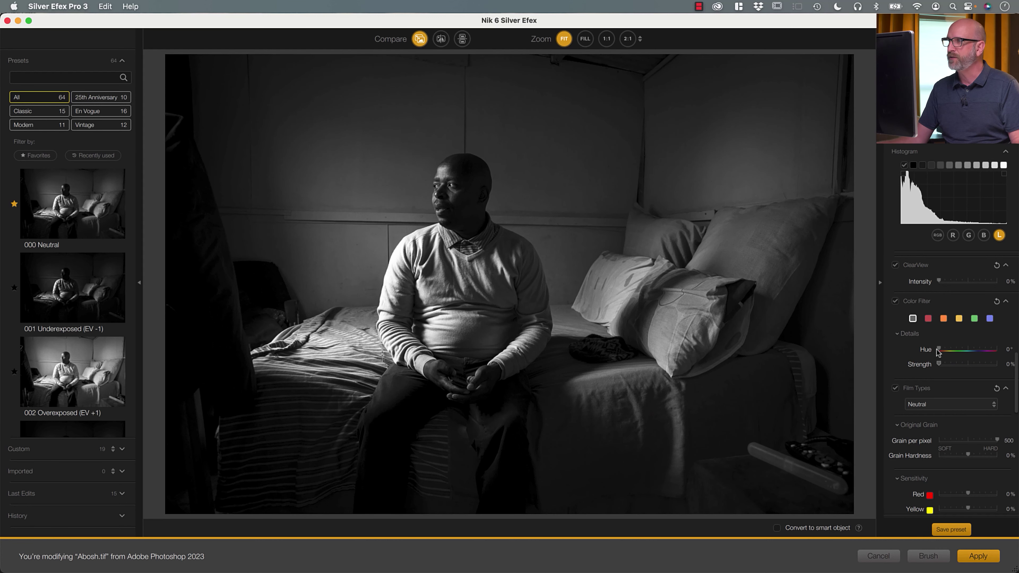
Try a custom color filter with Hue 201° at Strength 200% and 56%, and reset the Color Filter settings
{"action": "left_click_drag", "start_coordinate": [939, 350], "coordinate": [972, 353]}
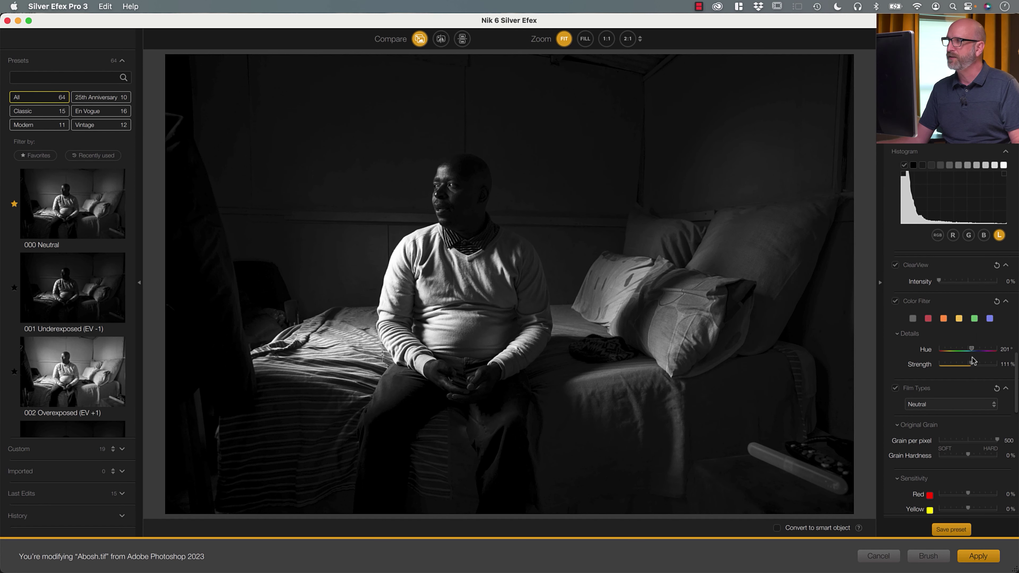
{"action": "left_click_drag", "start_coordinate": [973, 364], "coordinate": [997, 365]}
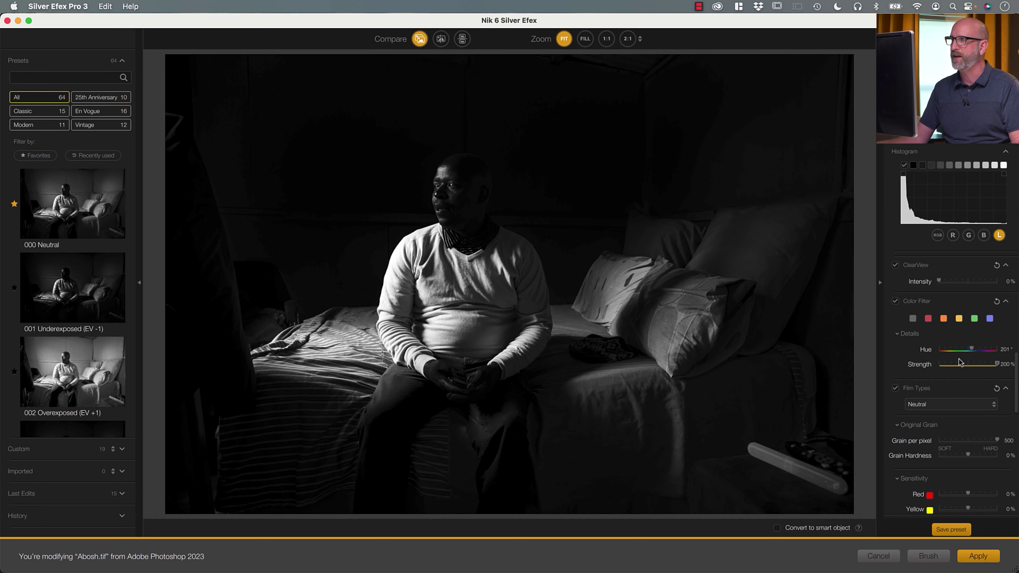
{"action": "left_click_drag", "start_coordinate": [970, 367], "coordinate": [957, 367]}
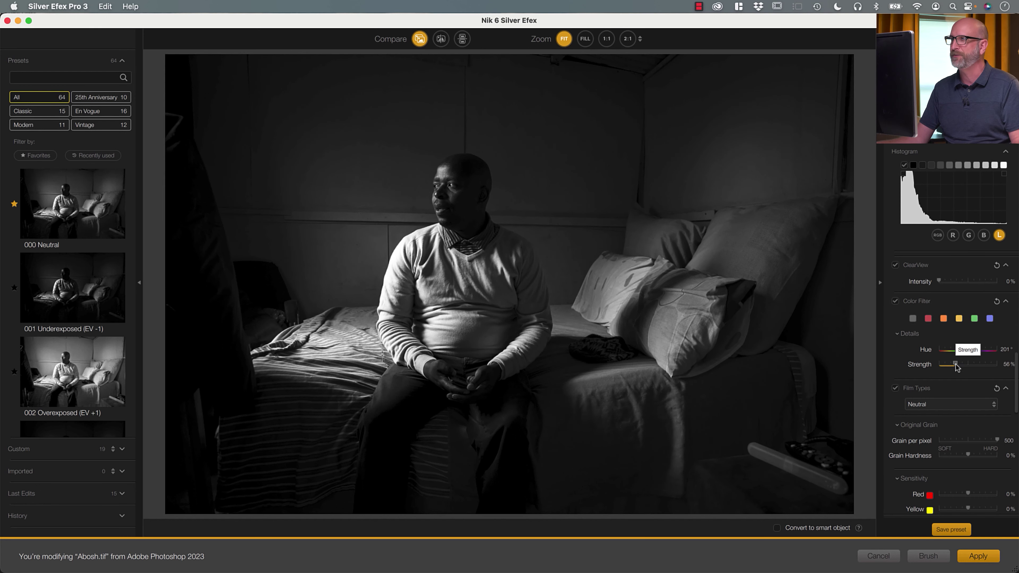
{"action": "left_click", "coordinate": [996, 302]}
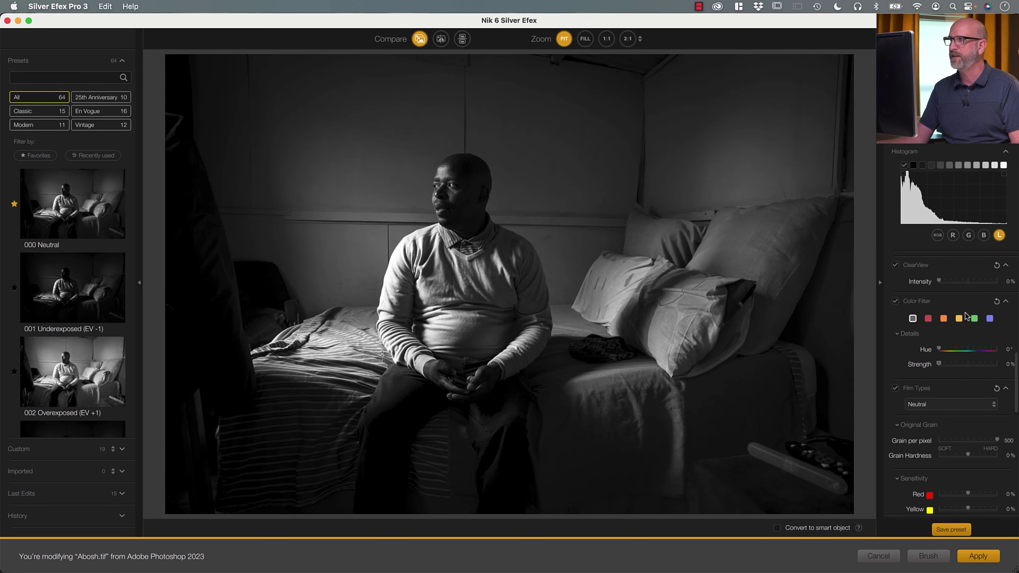
Try the green color filter at 46% strength, and switch to the red filter at 113% strength
{"action": "left_click", "coordinate": [973, 319]}
{"action": "mouse_move", "coordinate": [968, 364]}
{"action": "left_mouse_down"}
{"action": "mouse_move", "coordinate": [941, 364]}
{"action": "mouse_move", "coordinate": [962, 366]}
{"action": "left_mouse_up"}
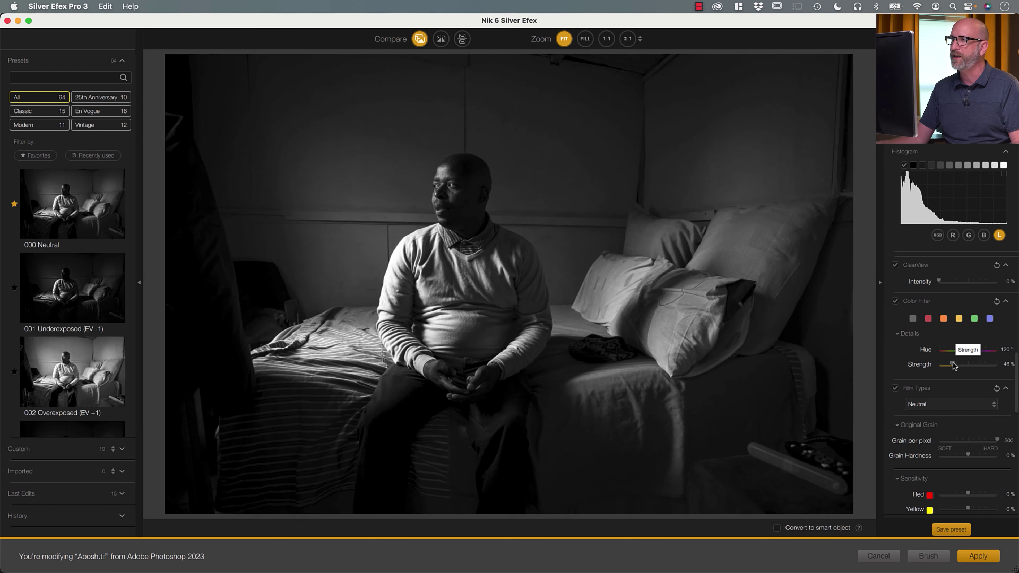
{"action": "left_click", "coordinate": [928, 318]}
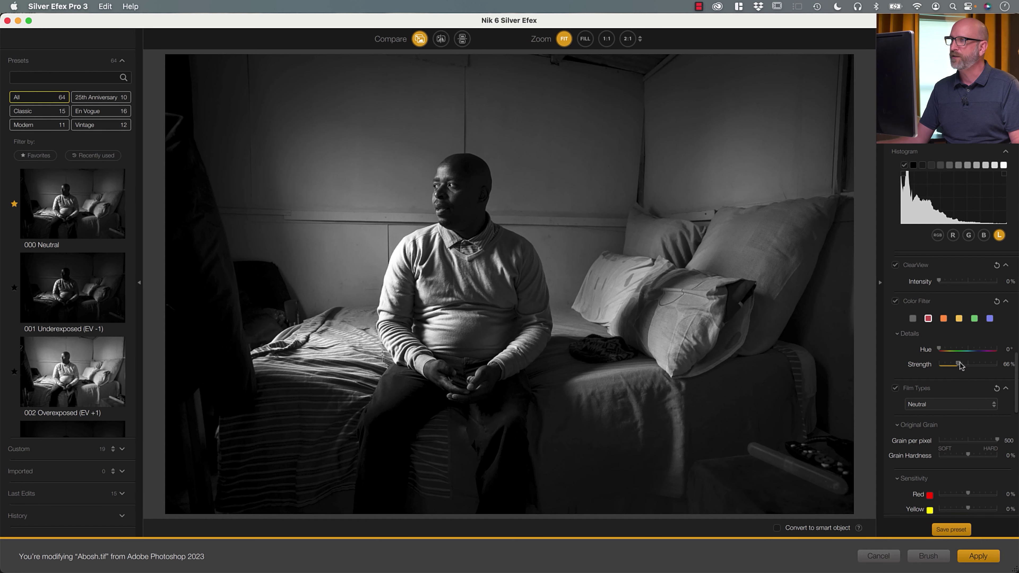
{"action": "mouse_move", "coordinate": [961, 365]}
{"action": "left_mouse_down"}
{"action": "mouse_move", "coordinate": [971, 364]}
{"action": "mouse_move", "coordinate": [950, 365]}
{"action": "mouse_move", "coordinate": [971, 364]}
{"action": "left_mouse_up"}
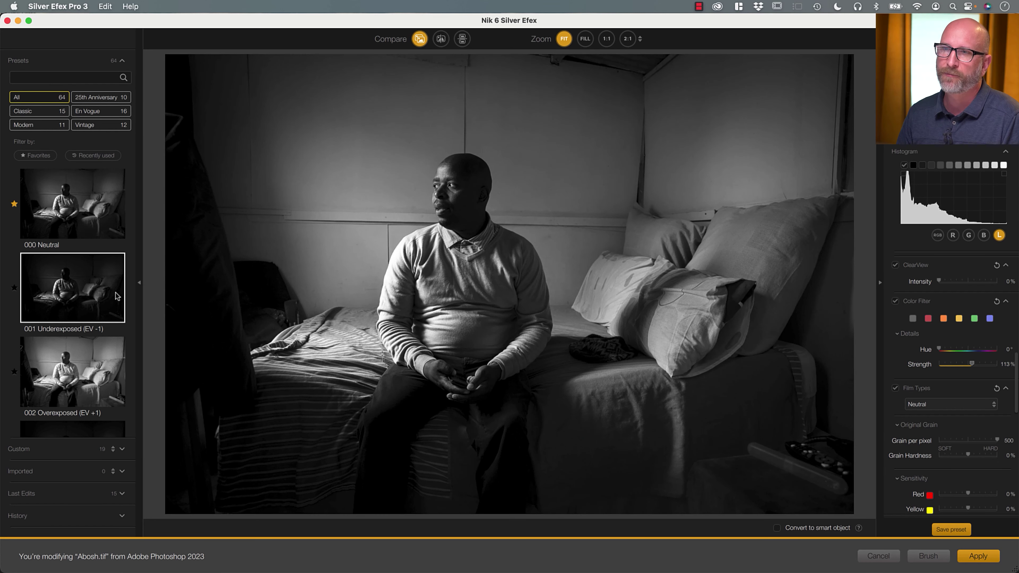
Search the presets for "spectrum" and apply 017 Full Spectrum to the portrait
{"action": "scroll", "coordinate": [39, 224], "scroll_direction": "down", "scroll_amount": 5}
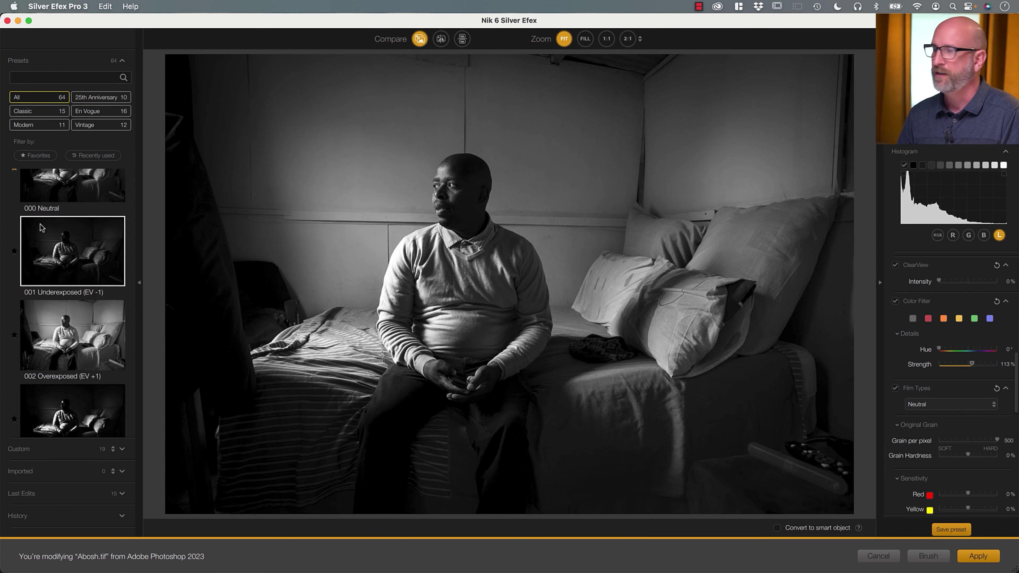
{"action": "scroll", "coordinate": [39, 227], "scroll_direction": "down", "scroll_amount": 8}
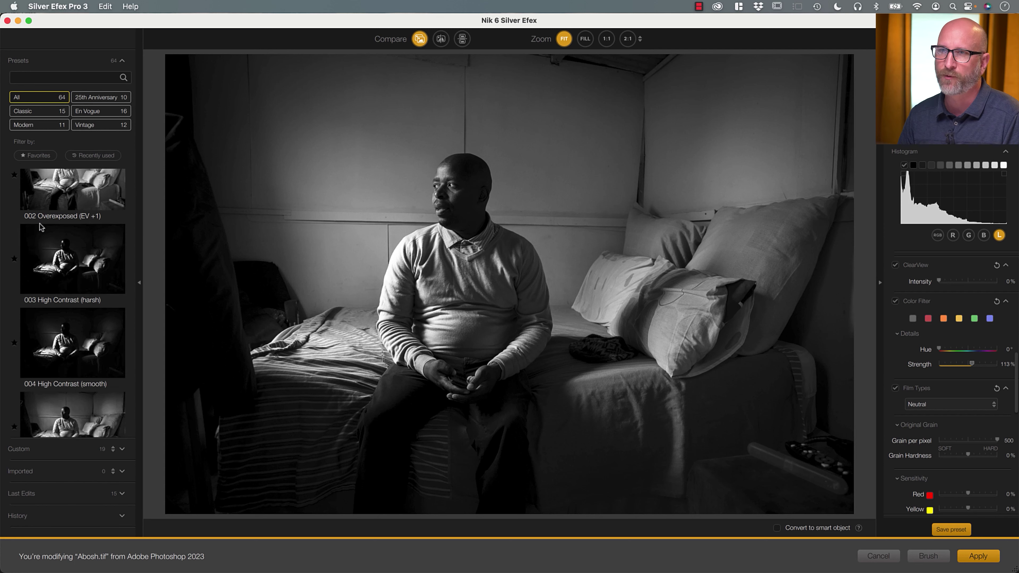
{"action": "scroll", "coordinate": [57, 222], "scroll_direction": "down", "scroll_amount": 1}
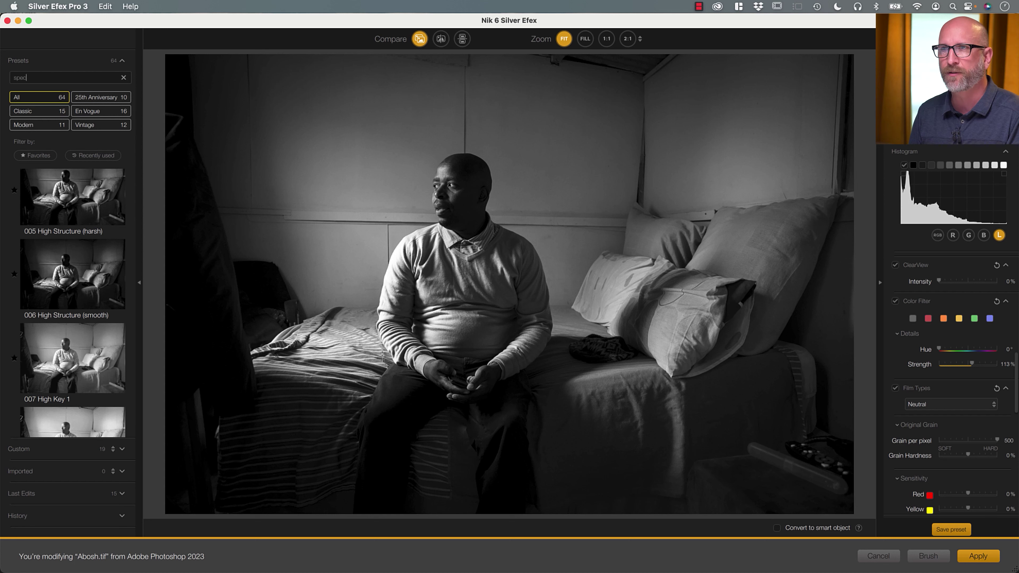
{"action": "key", "text": "Return"}
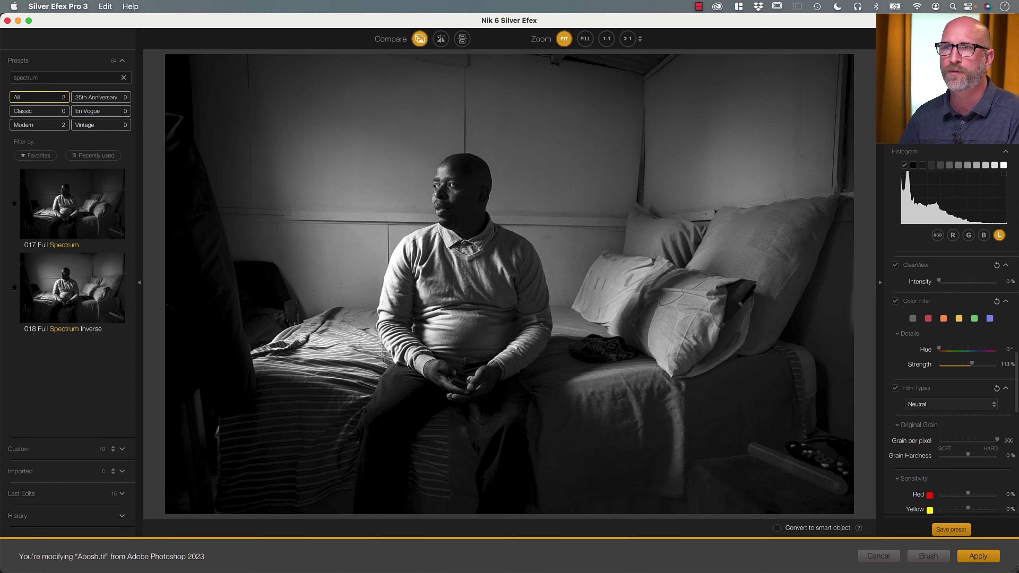
{"action": "left_click", "coordinate": [75, 208]}
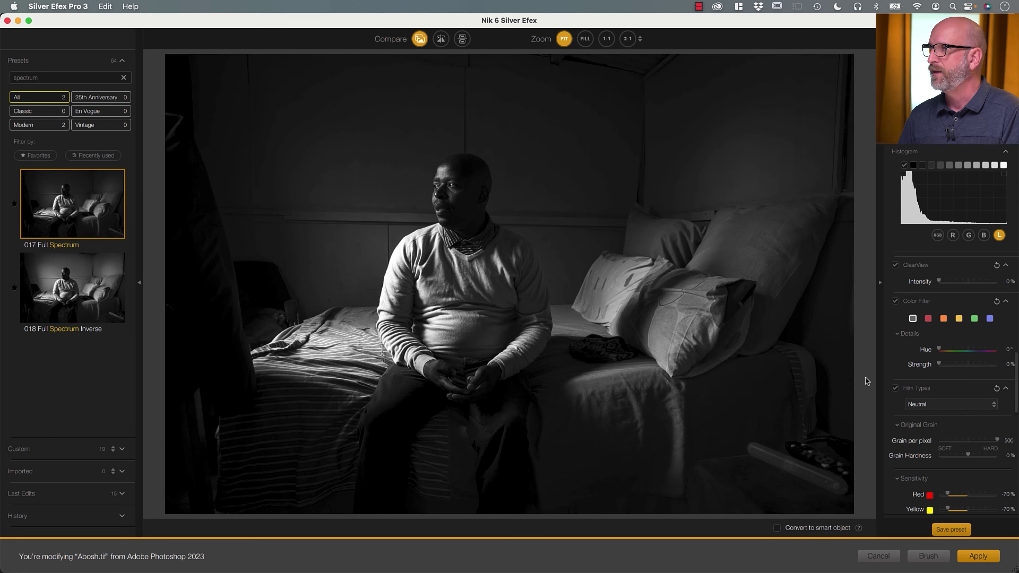
Compare 017 Full Spectrum with 018 Full Spectrum Inverse, keeping the latter, and set film sensitivity to Red 49%, Yellow 38% and Green -20%
{"action": "scroll", "coordinate": [955, 378], "scroll_direction": "down", "scroll_amount": 5}
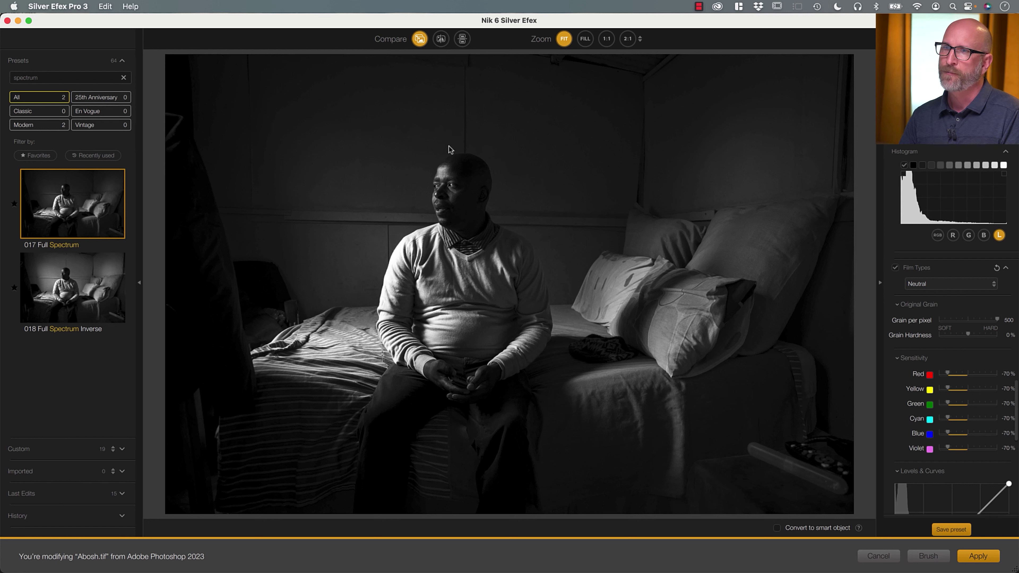
{"action": "left_click", "coordinate": [53, 288]}
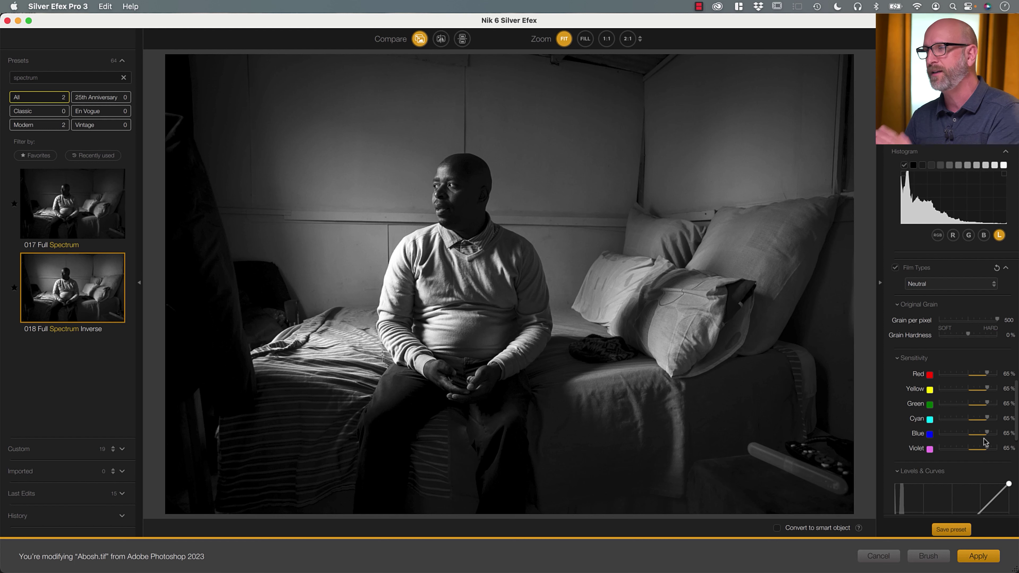
{"action": "left_click", "coordinate": [85, 213]}
{"action": "left_click", "coordinate": [76, 281]}
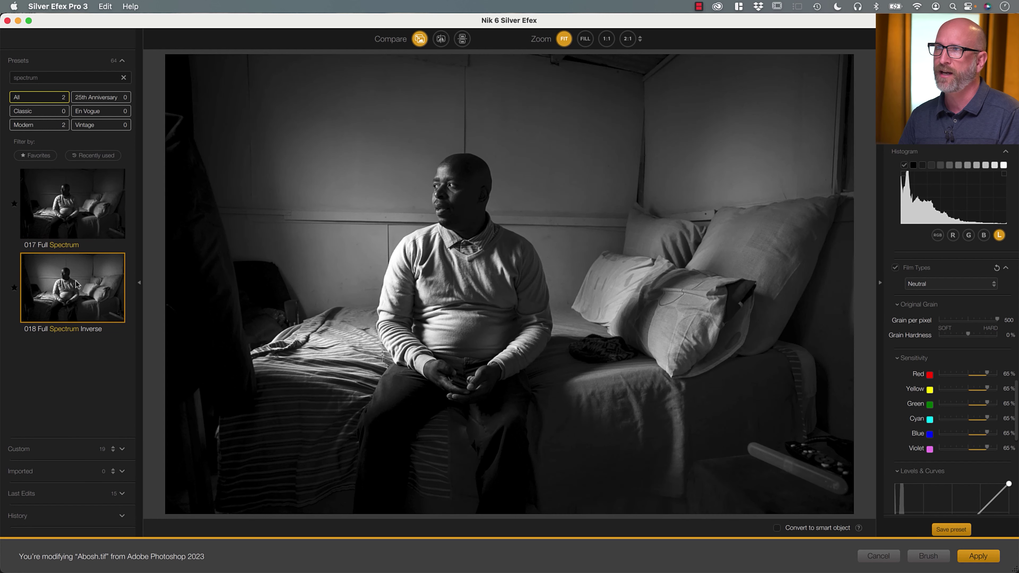
{"action": "left_click", "coordinate": [76, 212]}
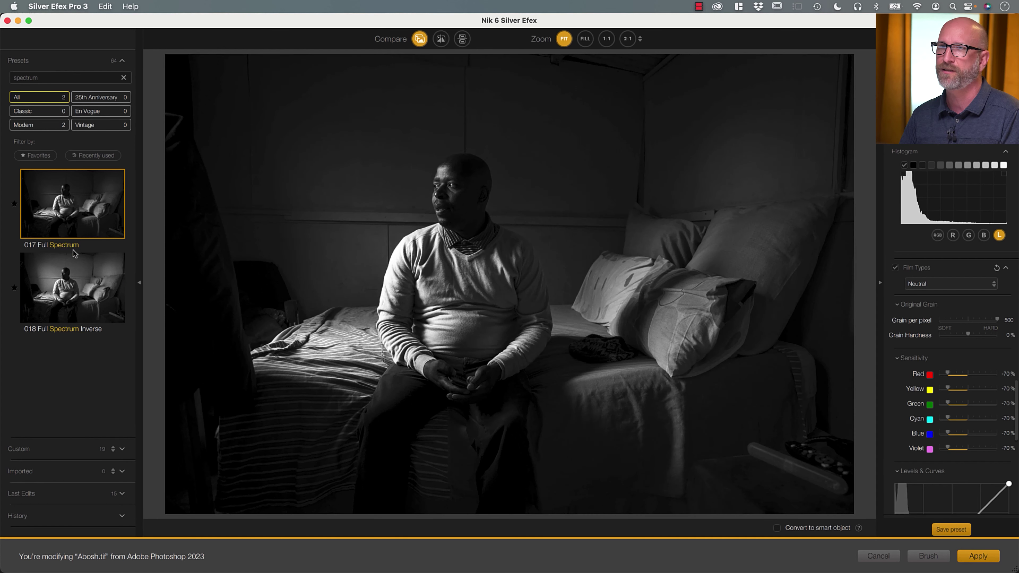
{"action": "left_click", "coordinate": [77, 292]}
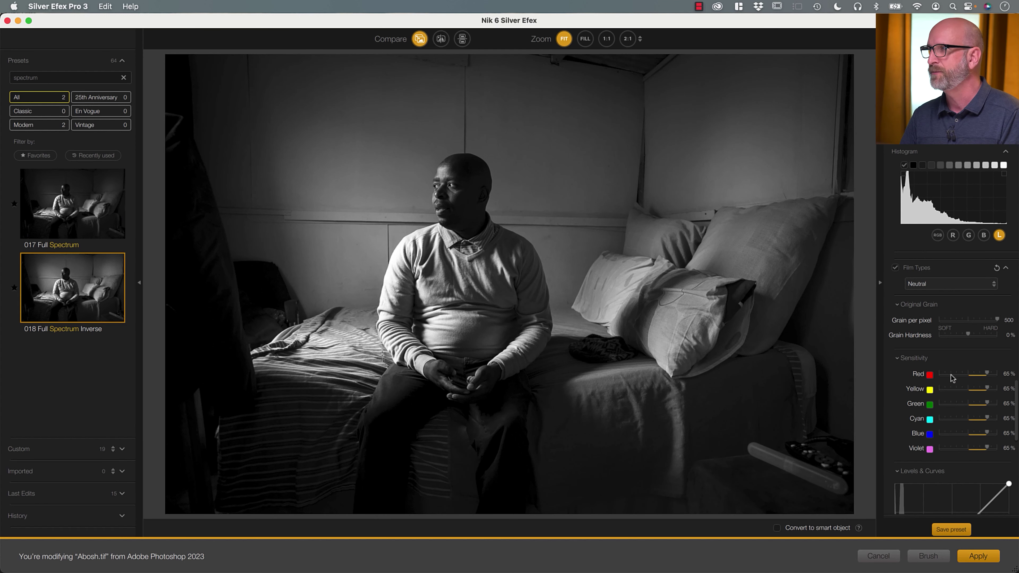
{"action": "left_click_drag", "start_coordinate": [987, 375], "coordinate": [962, 404]}
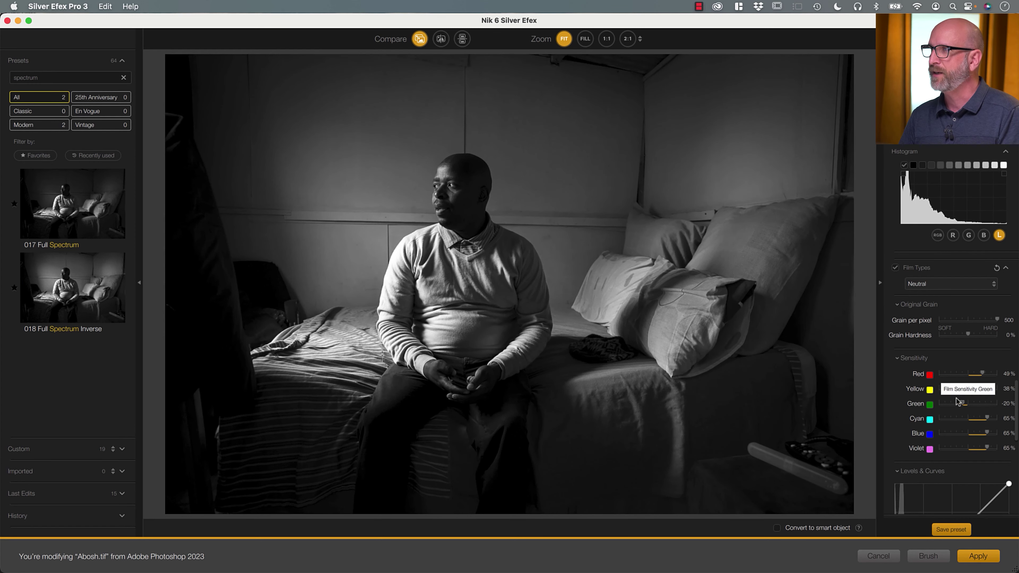
Set the film type to Kodak 400 TMAX Pro and adjust its color sensitivity
{"action": "left_click", "coordinate": [966, 288]}
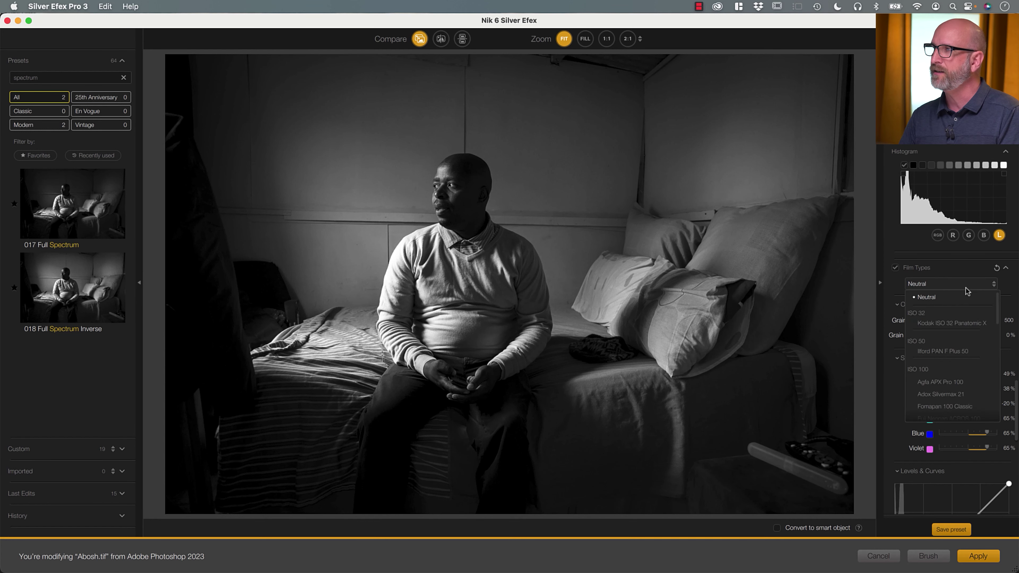
{"action": "scroll", "coordinate": [958, 341], "scroll_direction": "down", "scroll_amount": 10}
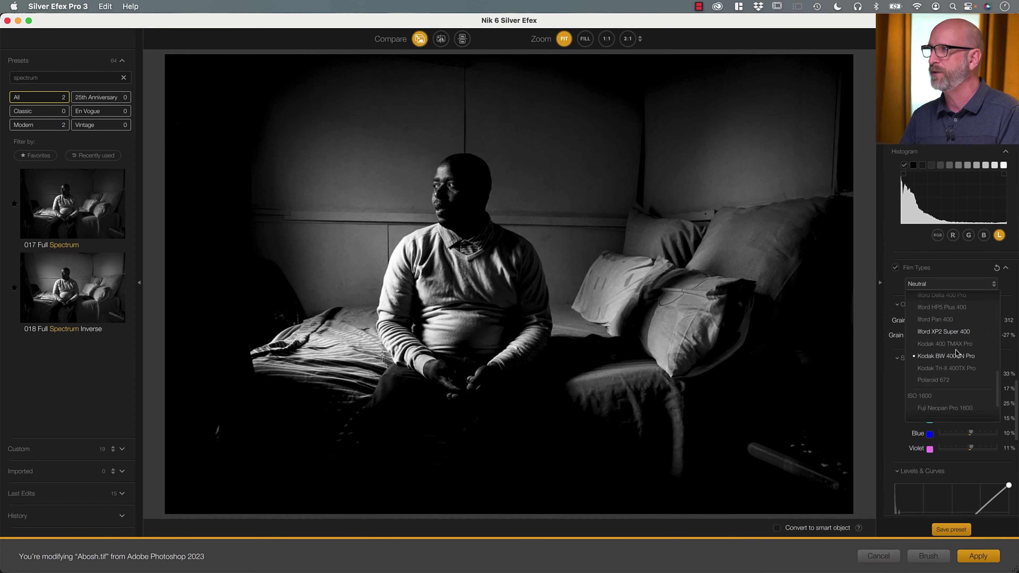
{"action": "left_click", "coordinate": [955, 344]}
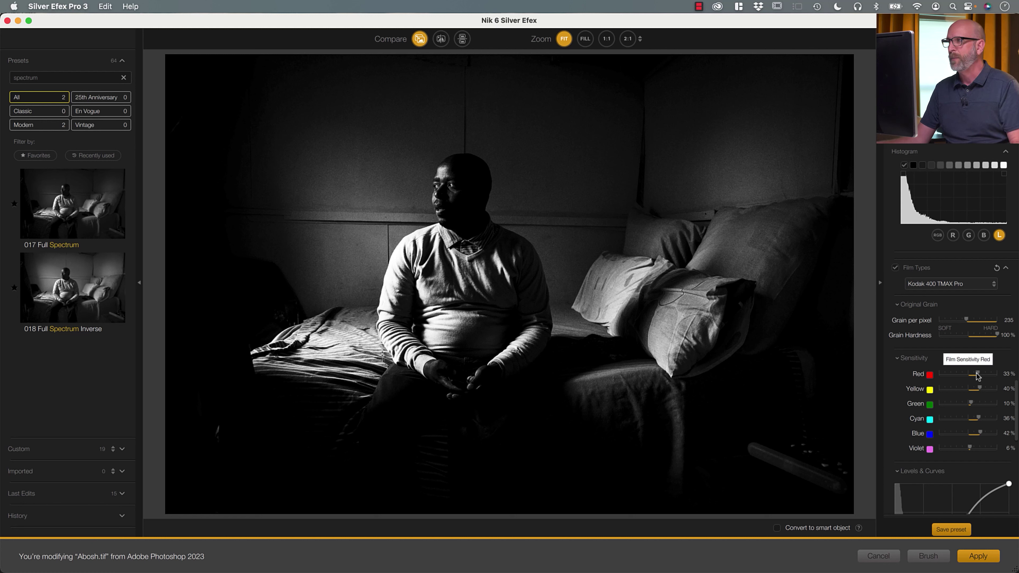
{"action": "mouse_move", "coordinate": [972, 375]}
{"action": "left_mouse_down"}
{"action": "mouse_move", "coordinate": [949, 376]}
{"action": "mouse_move", "coordinate": [999, 376]}
{"action": "mouse_move", "coordinate": [960, 390]}
{"action": "mouse_move", "coordinate": [990, 391]}
{"action": "mouse_move", "coordinate": [980, 393]}
{"action": "left_mouse_up"}
Apply the red color filter at 141% strength and inspect the man's face and film grain at 1:1 zoom
{"action": "scroll", "coordinate": [981, 393], "scroll_direction": "up", "scroll_amount": 5}
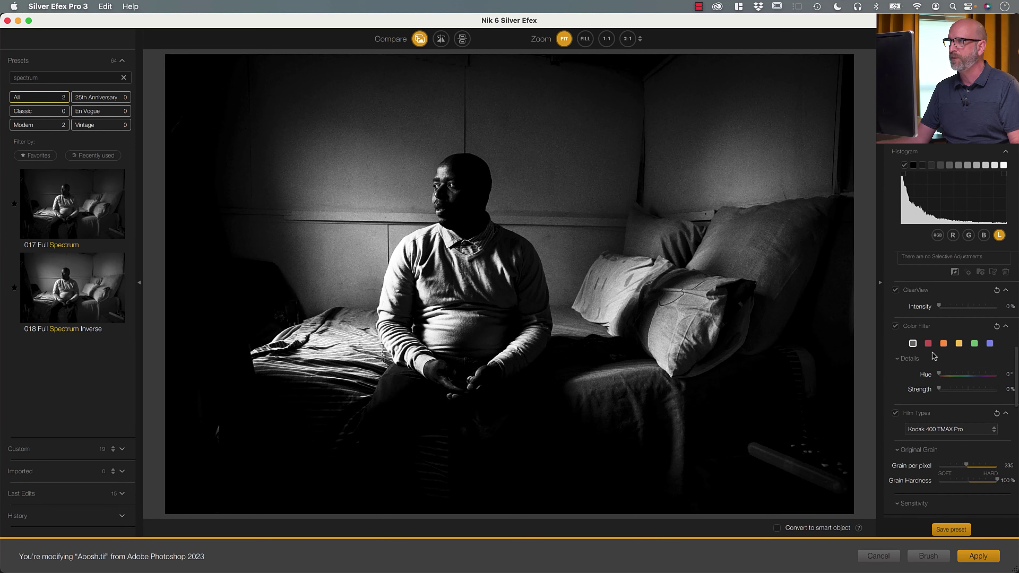
{"action": "left_click", "coordinate": [928, 344]}
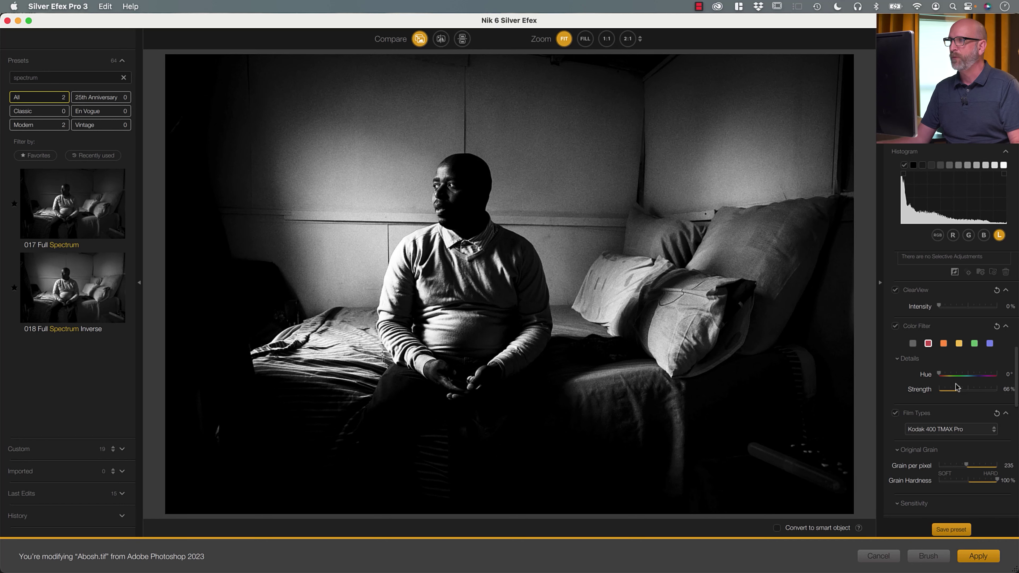
{"action": "left_click_drag", "start_coordinate": [959, 391], "coordinate": [980, 390]}
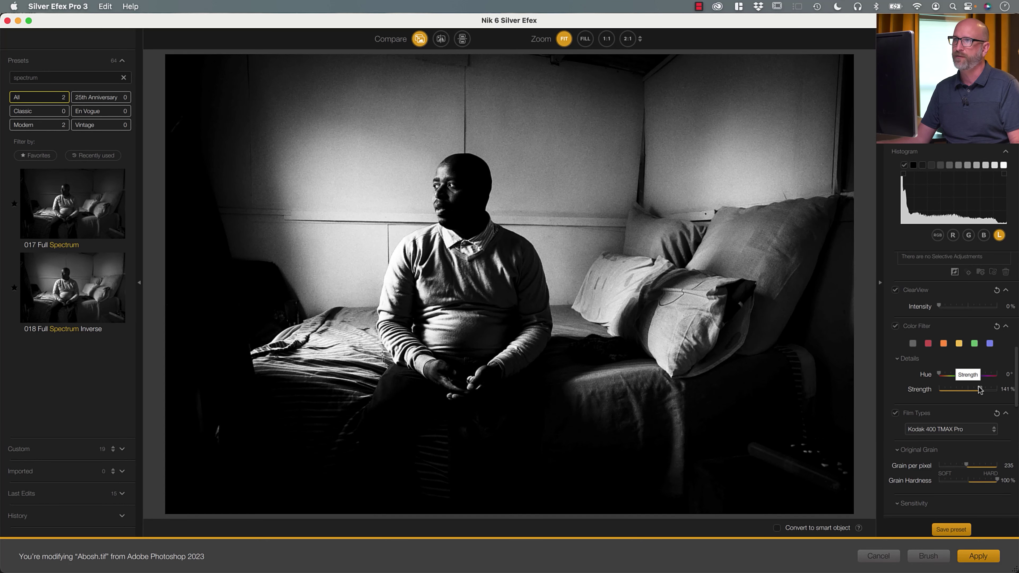
{"action": "left_click", "coordinate": [606, 38]}
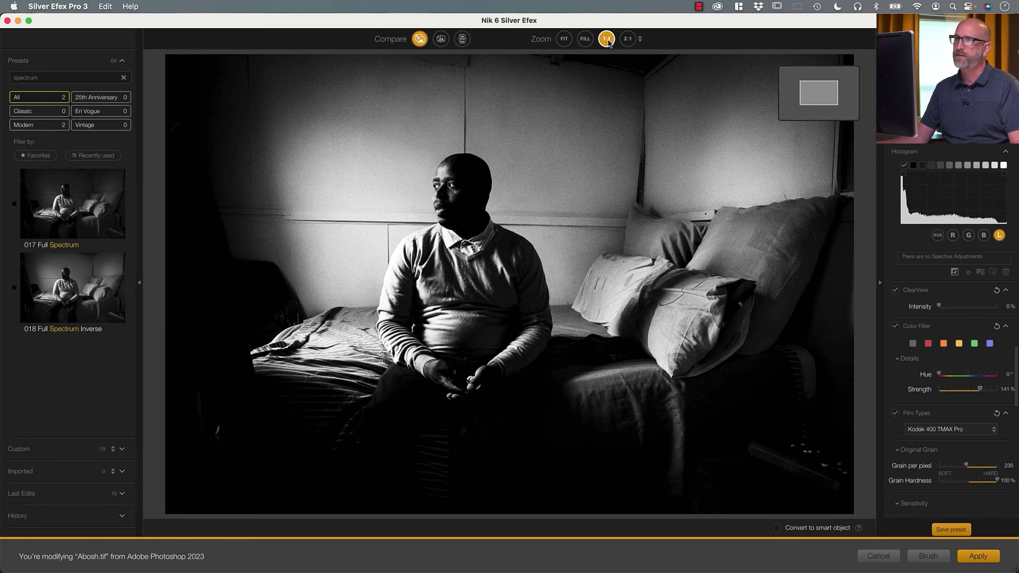
{"action": "left_click", "coordinate": [812, 88]}
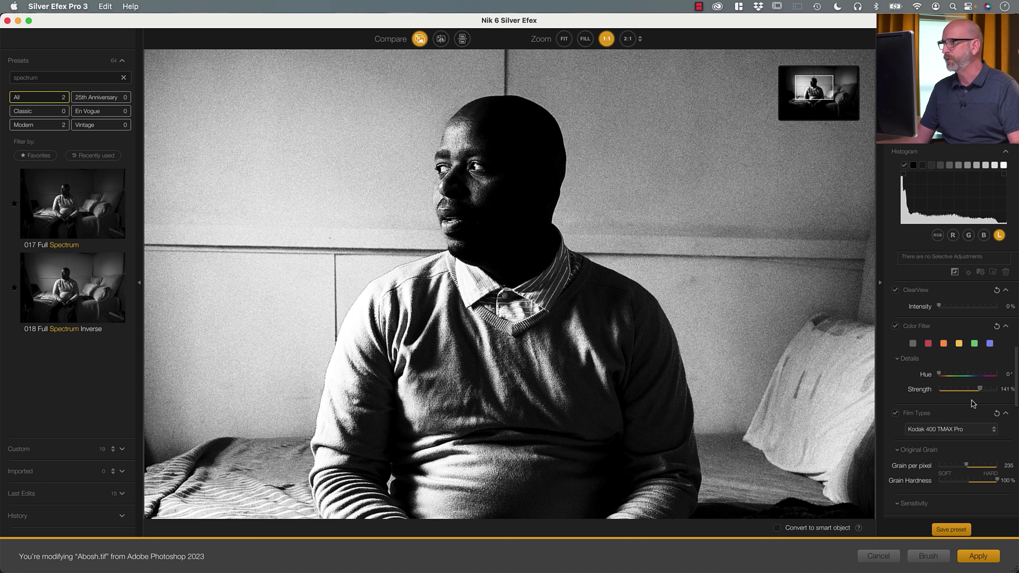
Clear the preset search, reapply the 000 Neutral preset and fit the whole portrait in view
{"action": "left_click", "coordinate": [124, 79]}
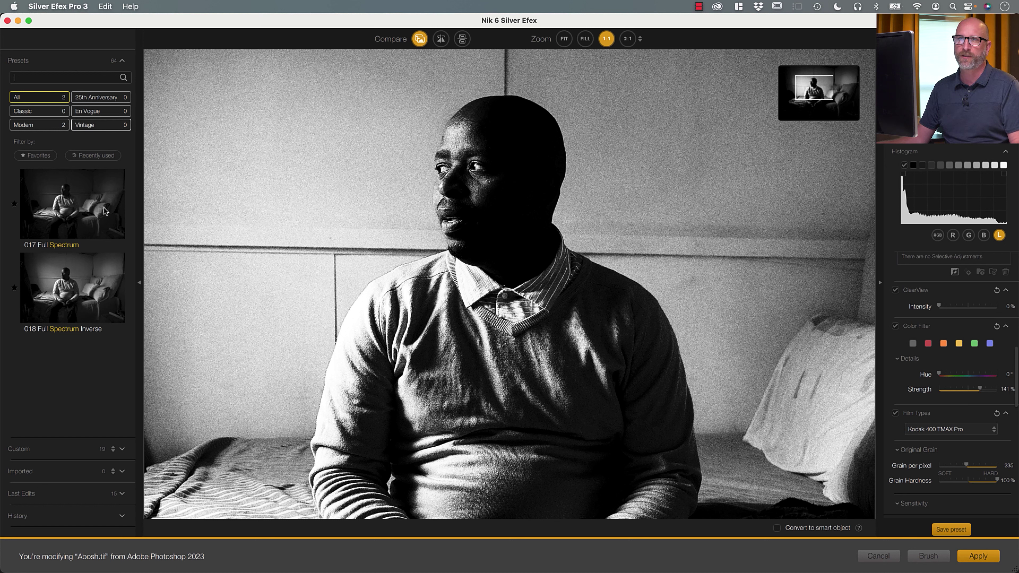
{"action": "left_click", "coordinate": [51, 202]}
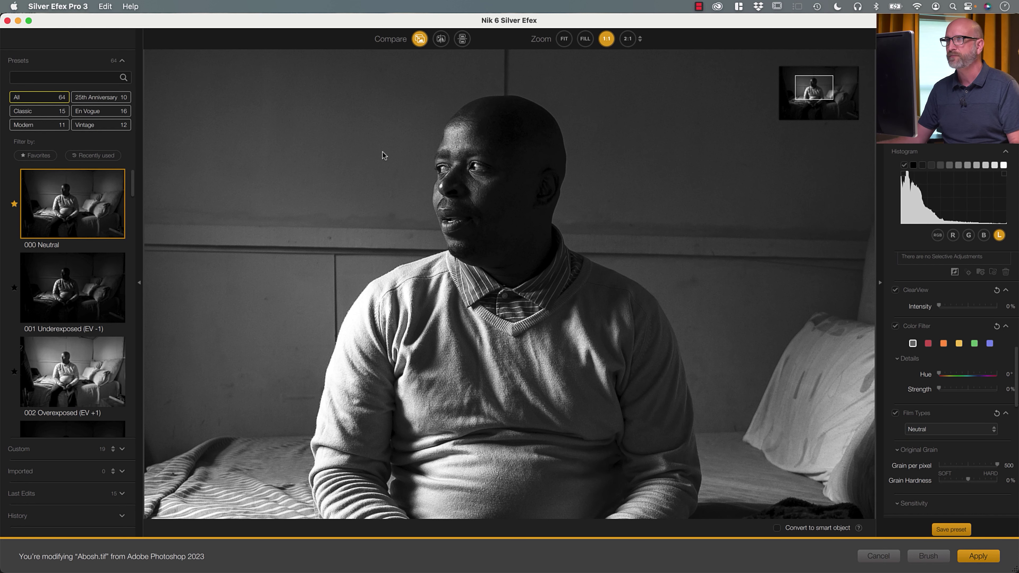
{"action": "left_click", "coordinate": [564, 38]}
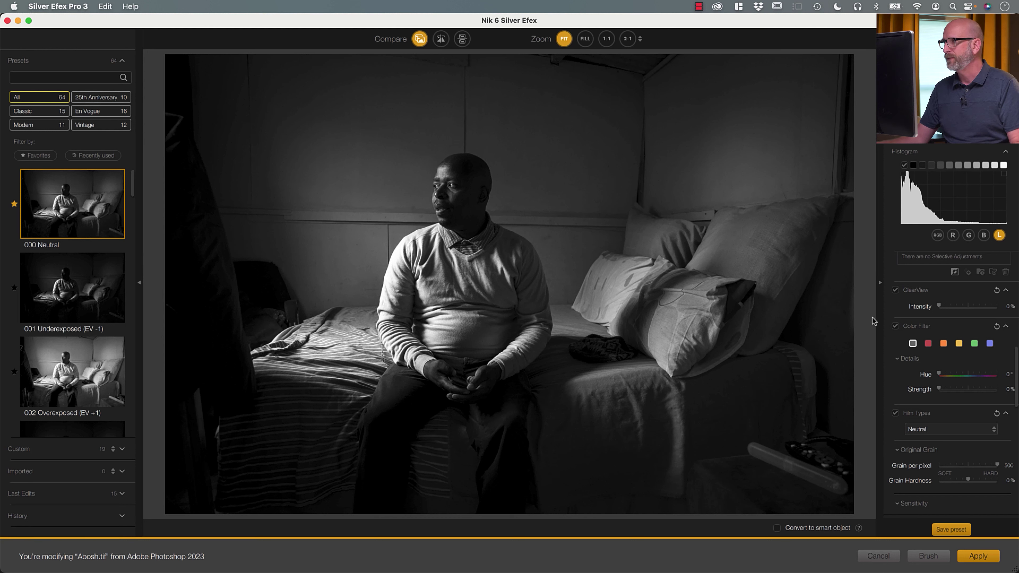
Set the film type to Ilford Pan 100
{"action": "scroll", "coordinate": [948, 402], "scroll_direction": "down", "scroll_amount": 2}
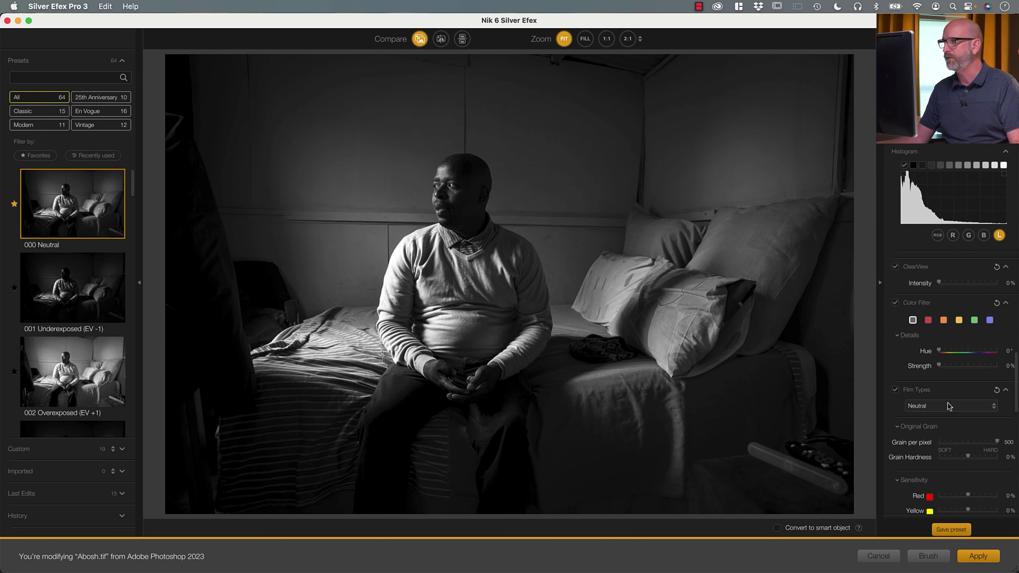
{"action": "left_click", "coordinate": [949, 406]}
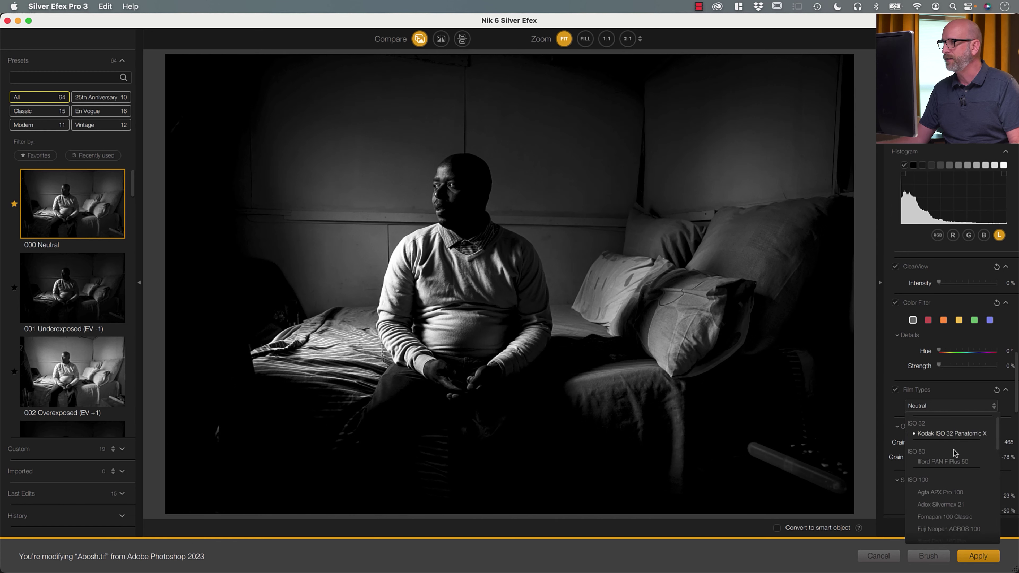
{"action": "scroll", "coordinate": [954, 449], "scroll_direction": "down", "scroll_amount": 2}
{"action": "scroll", "coordinate": [951, 494], "scroll_direction": "down", "scroll_amount": 2}
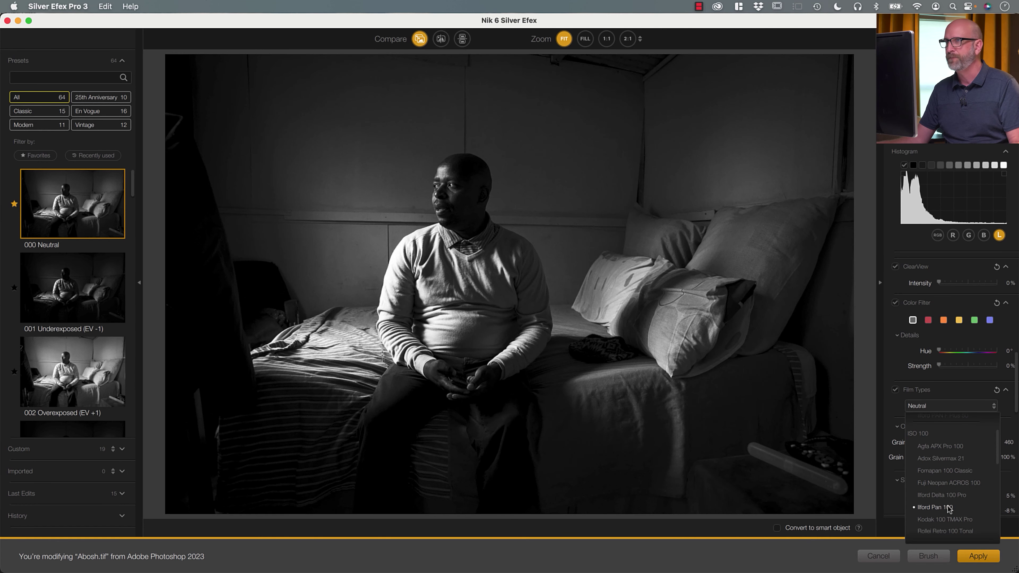
{"action": "left_click", "coordinate": [948, 509]}
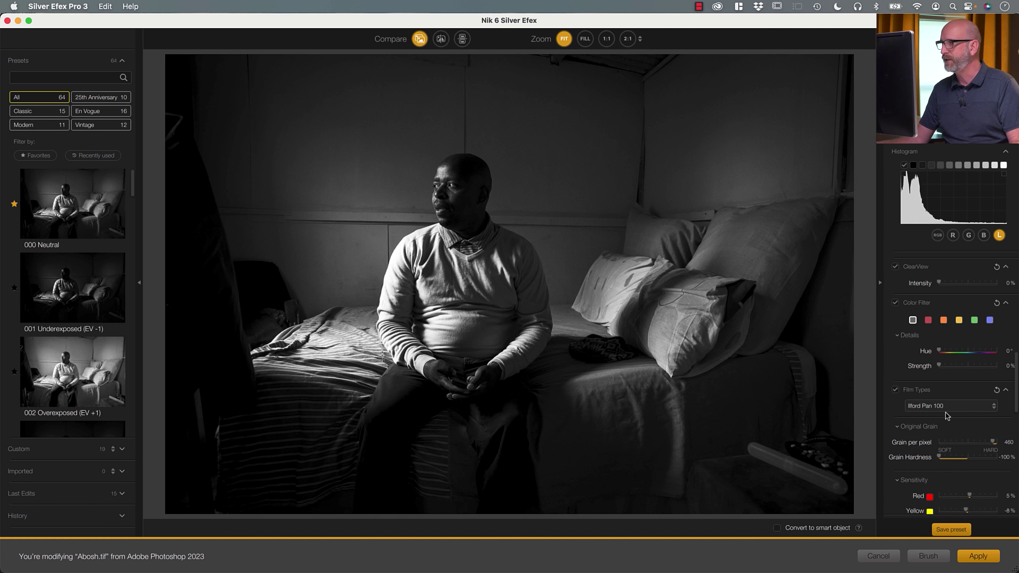
Set the brightness adjustments to Highlights -27% and Midtones 35%
{"action": "scroll", "coordinate": [946, 409], "scroll_direction": "up", "scroll_amount": 10}
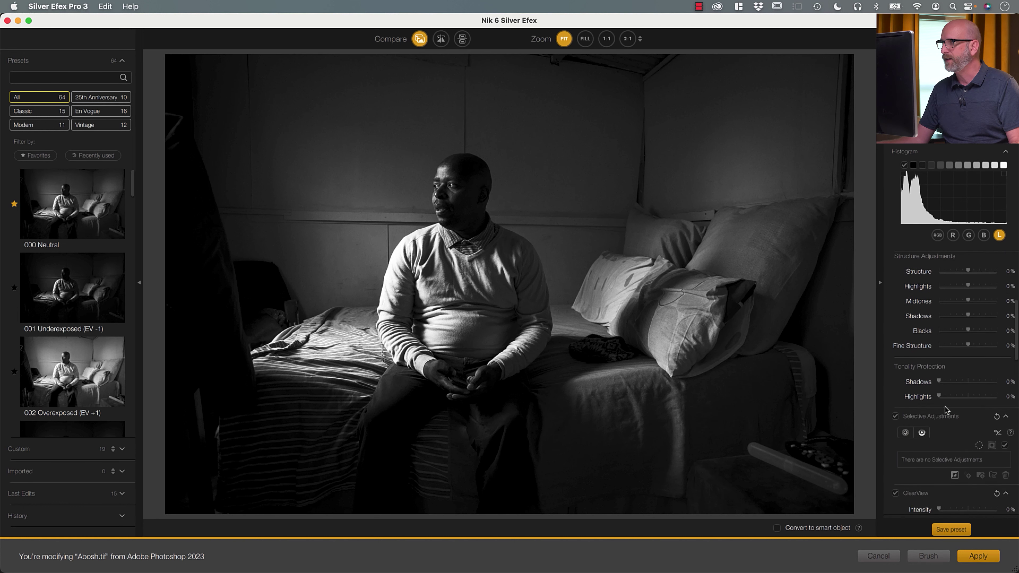
{"action": "scroll", "coordinate": [956, 342], "scroll_direction": "up", "scroll_amount": 6}
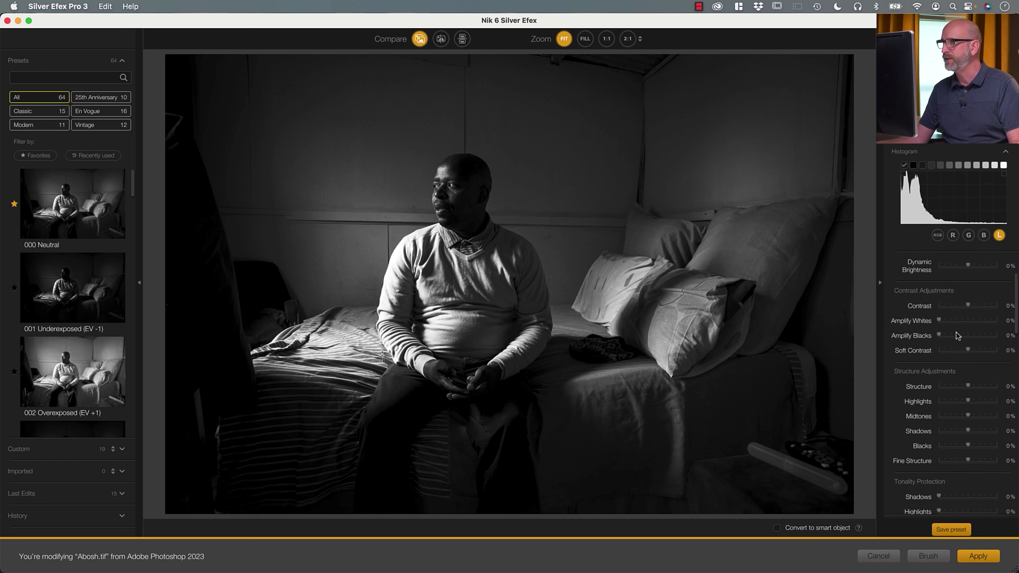
{"action": "scroll", "coordinate": [956, 333], "scroll_direction": "up", "scroll_amount": 1}
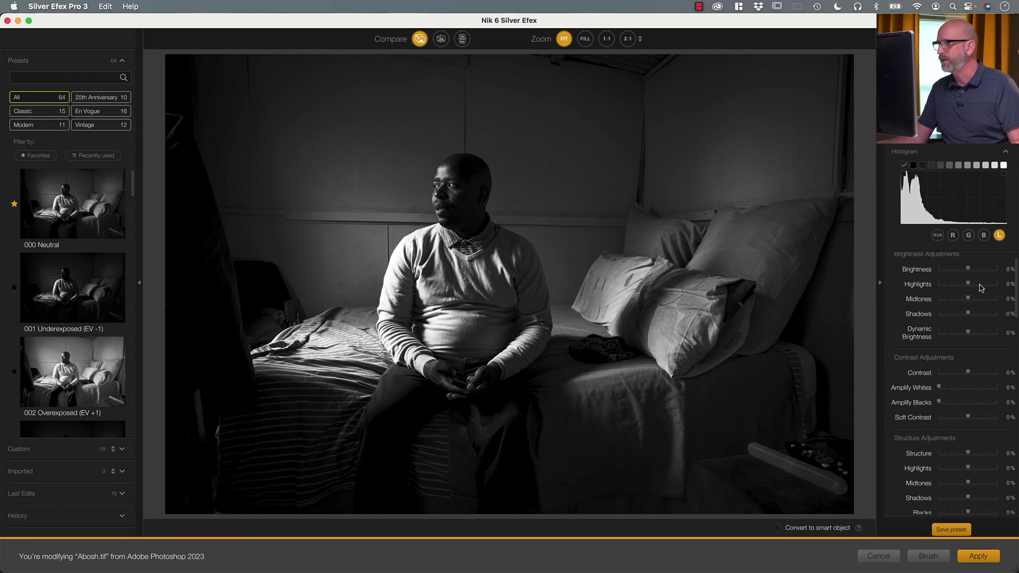
{"action": "left_click", "coordinate": [958, 283]}
{"action": "left_click_drag", "start_coordinate": [958, 284], "coordinate": [961, 285]}
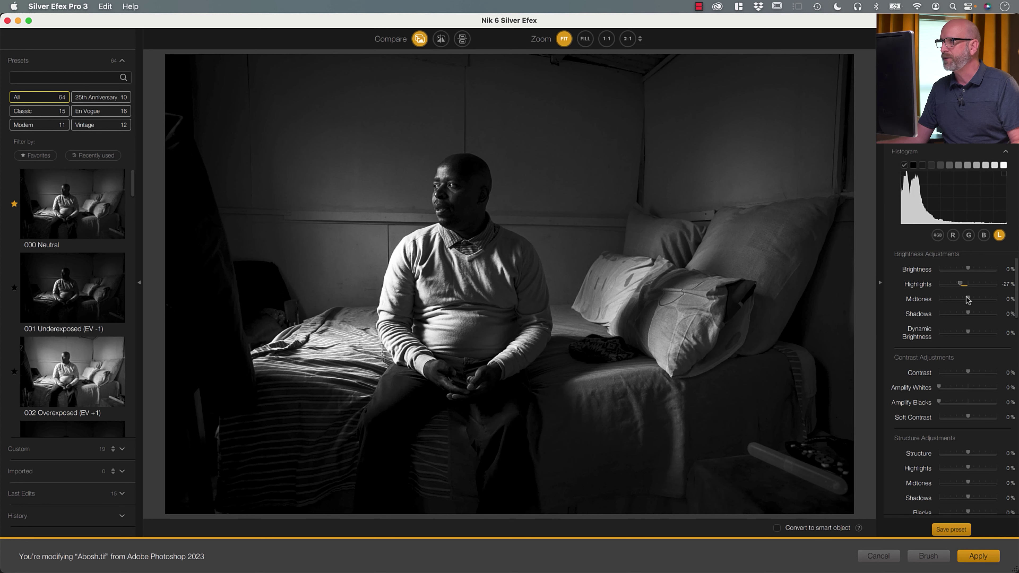
{"action": "left_click_drag", "start_coordinate": [966, 299], "coordinate": [979, 301]}
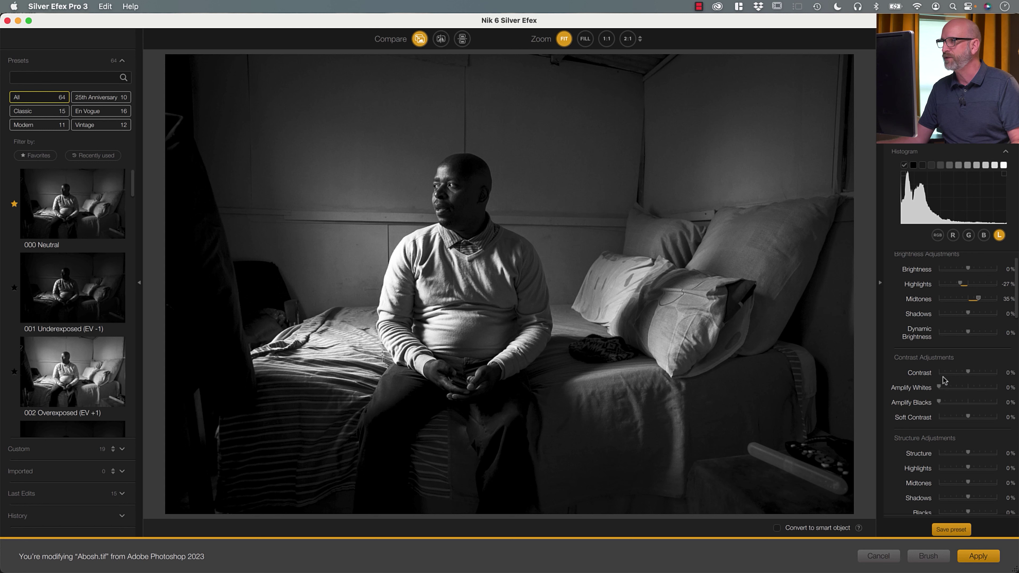
Set Structure to 18% and structure Blacks to -5%, and check the portrait in the single-image comparison view
{"action": "scroll", "coordinate": [943, 380], "scroll_direction": "down", "scroll_amount": 4}
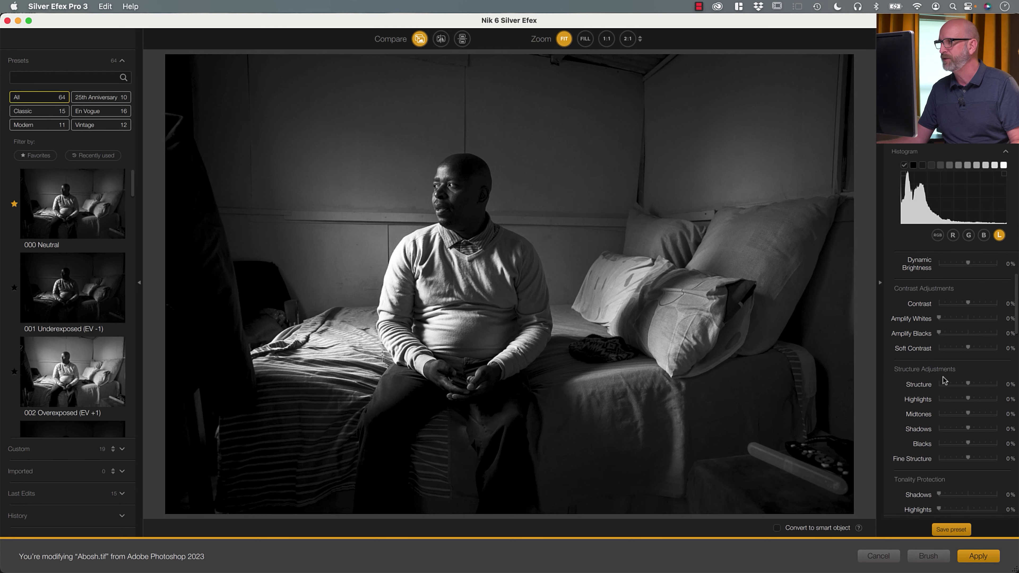
{"action": "left_click_drag", "start_coordinate": [970, 386], "coordinate": [974, 386]}
{"action": "left_click_drag", "start_coordinate": [968, 444], "coordinate": [966, 444]}
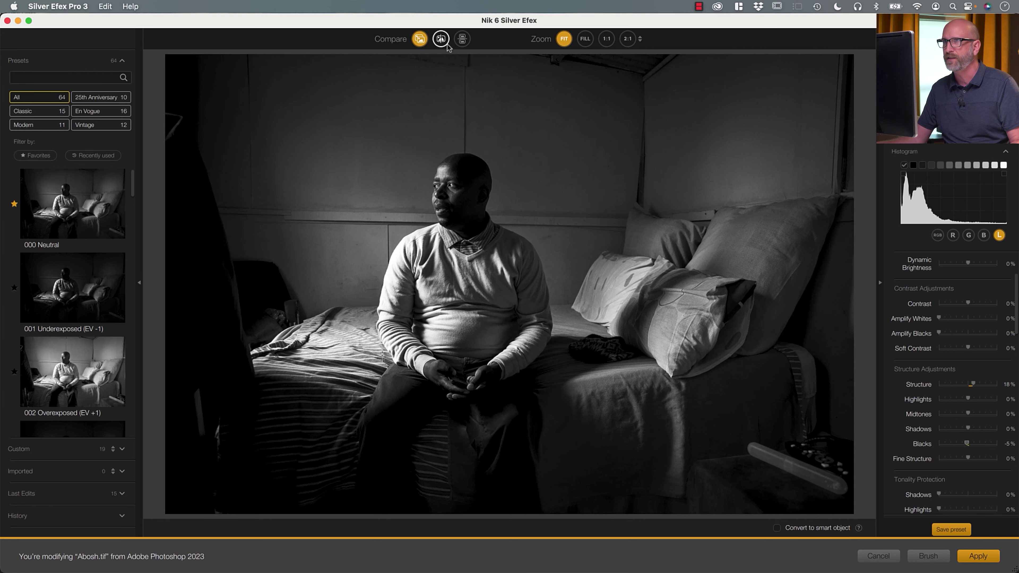
{"action": "left_click", "coordinate": [418, 39]}
{"action": "left_click", "coordinate": [419, 39]}
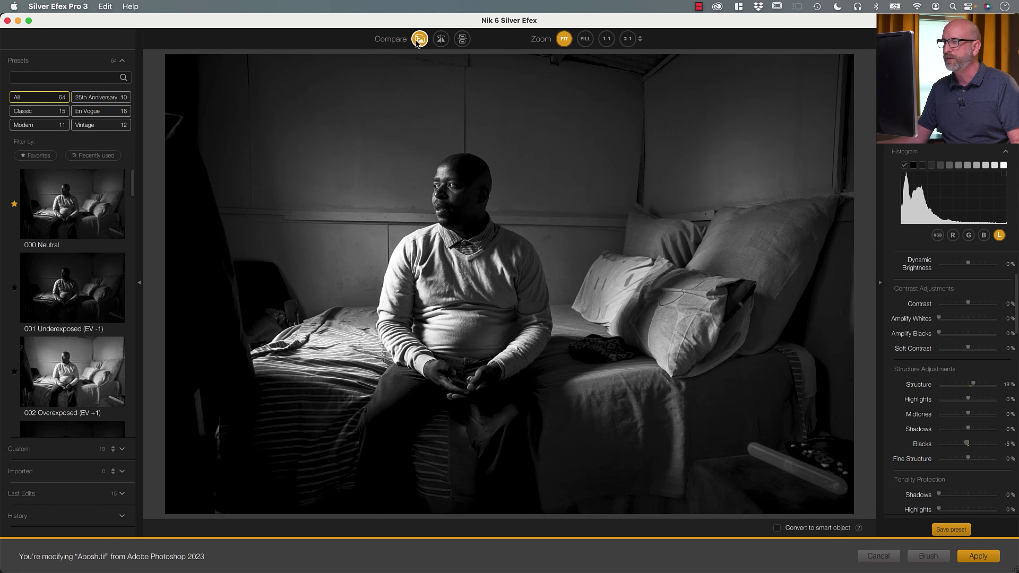
Apply the green color filter and reduce its strength to 0%
{"action": "scroll", "coordinate": [972, 340], "scroll_direction": "down", "scroll_amount": 10}
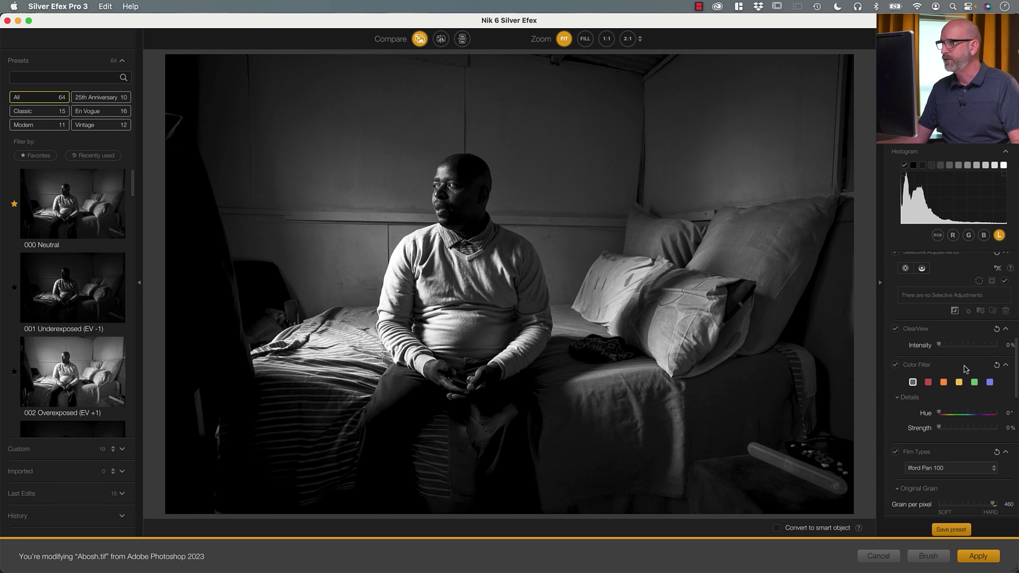
{"action": "left_click", "coordinate": [974, 382]}
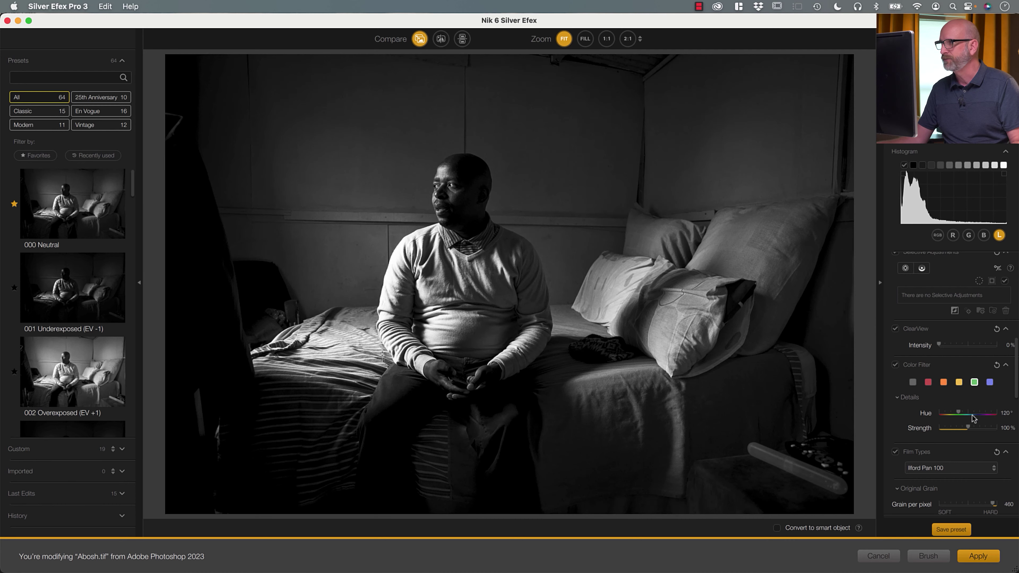
{"action": "left_click_drag", "start_coordinate": [972, 429], "coordinate": [939, 431]}
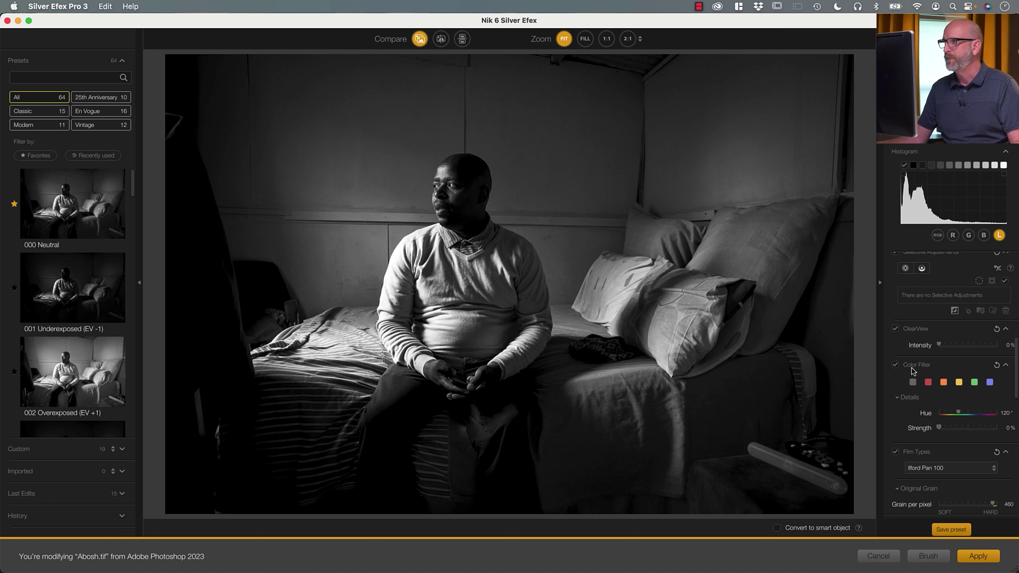
Place a control point on the bright front pillow, set its Brightness to -49%, and toggle it off and on to compare
{"action": "scroll", "coordinate": [913, 371], "scroll_direction": "up", "scroll_amount": 2}
{"action": "left_click", "coordinate": [905, 296]}
{"action": "left_click", "coordinate": [620, 289]}
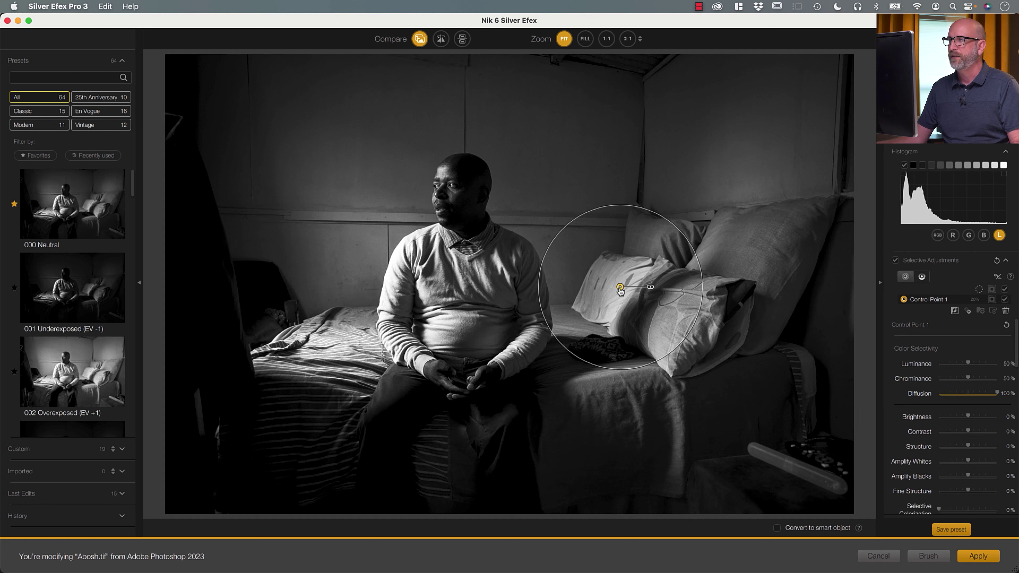
{"action": "left_click_drag", "start_coordinate": [621, 292], "coordinate": [618, 293]}
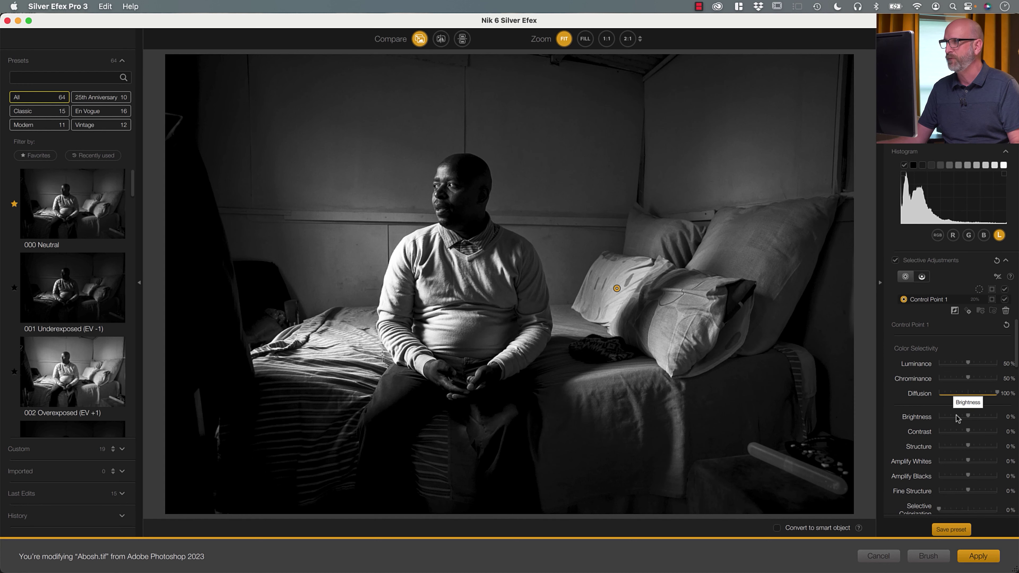
{"action": "left_click_drag", "start_coordinate": [963, 418], "coordinate": [956, 418]}
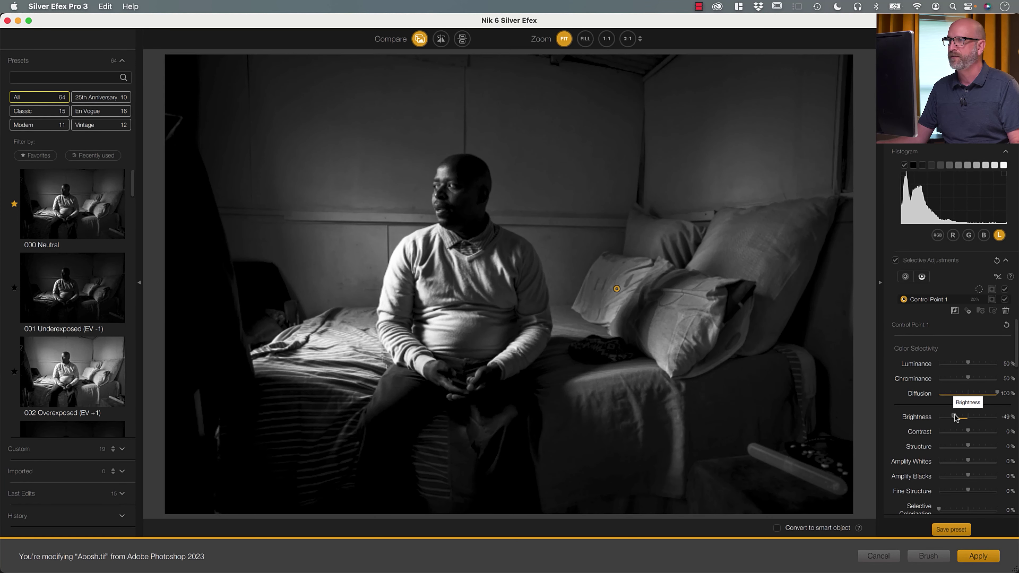
{"action": "left_click", "coordinate": [1004, 301]}
{"action": "left_click", "coordinate": [1004, 301]}
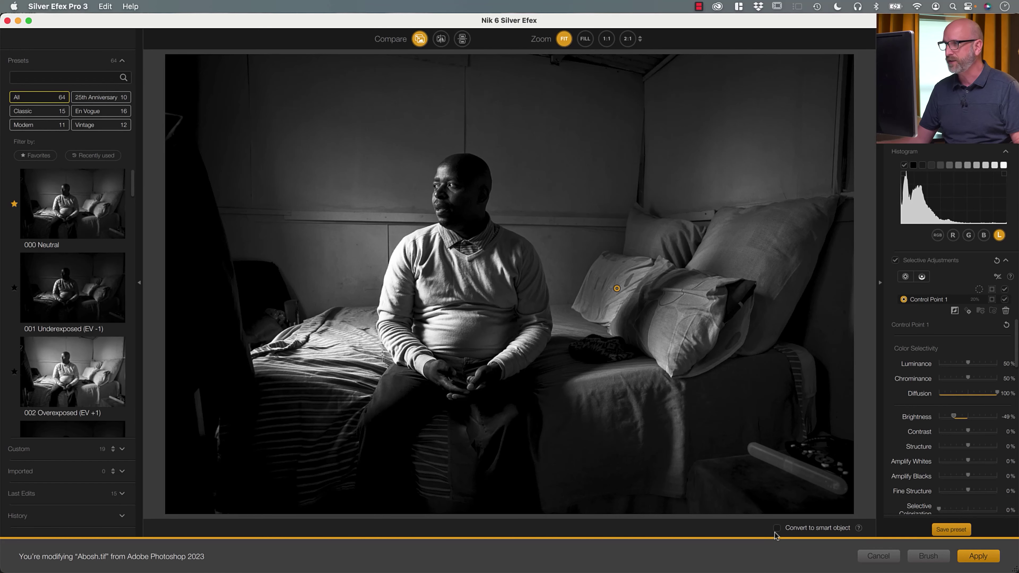
Enable conversion to a smart object and apply the Silver Efex edit to the image in Photoshop
{"action": "left_click", "coordinate": [776, 529]}
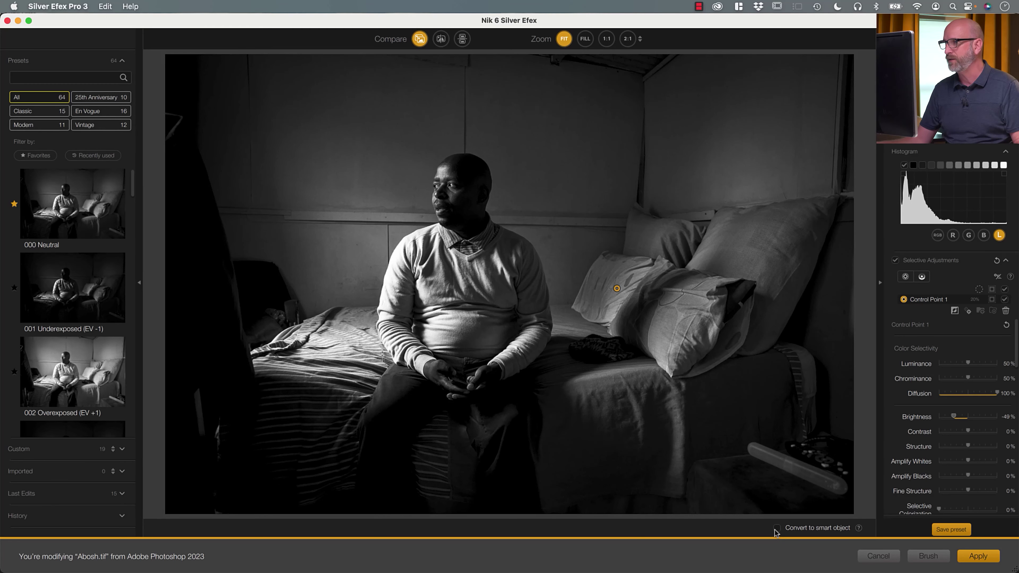
{"action": "left_click", "coordinate": [978, 557]}
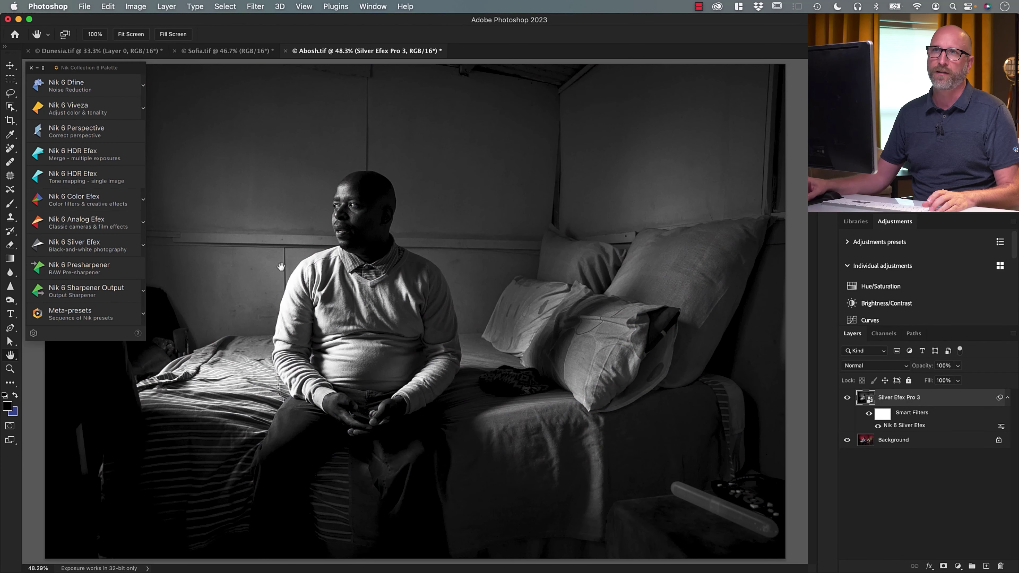
Crop the portrait at its original ratio, cutting off the ceiling and the objects in the photo's lower-right corner
{"action": "left_click", "coordinate": [10, 120]}
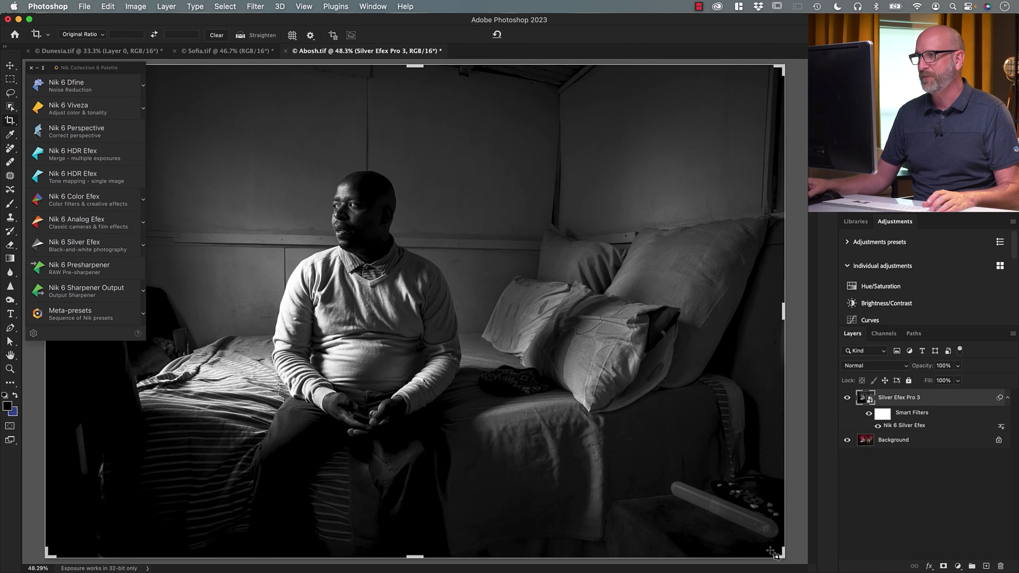
{"action": "left_click_drag", "start_coordinate": [780, 555], "coordinate": [711, 537]}
{"action": "left_click_drag", "start_coordinate": [525, 330], "coordinate": [522, 250]}
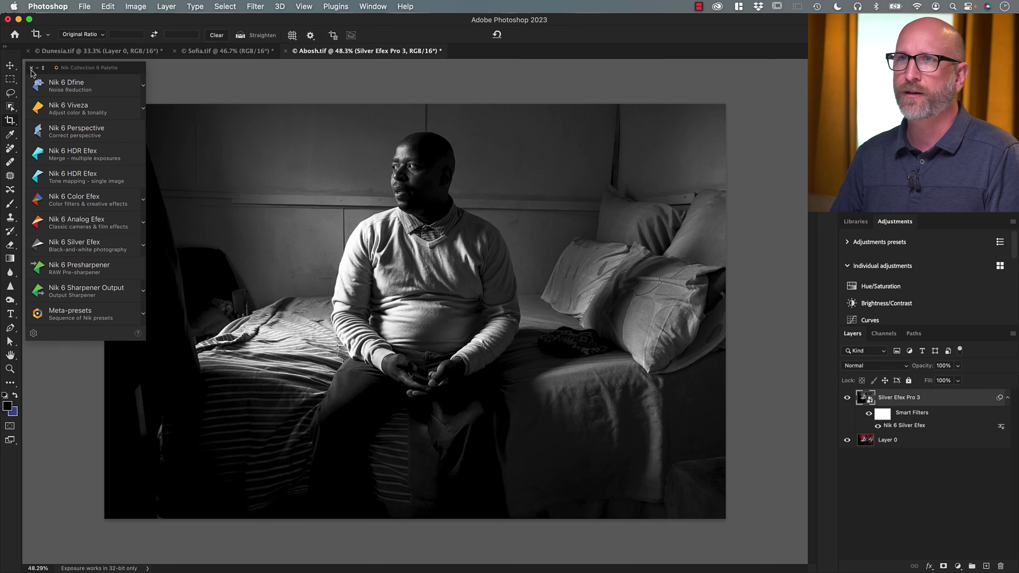
Close the Nik Collection palette and show the cropped portrait full screen, without panels and fitted to the screen
{"action": "left_click", "coordinate": [30, 68]}
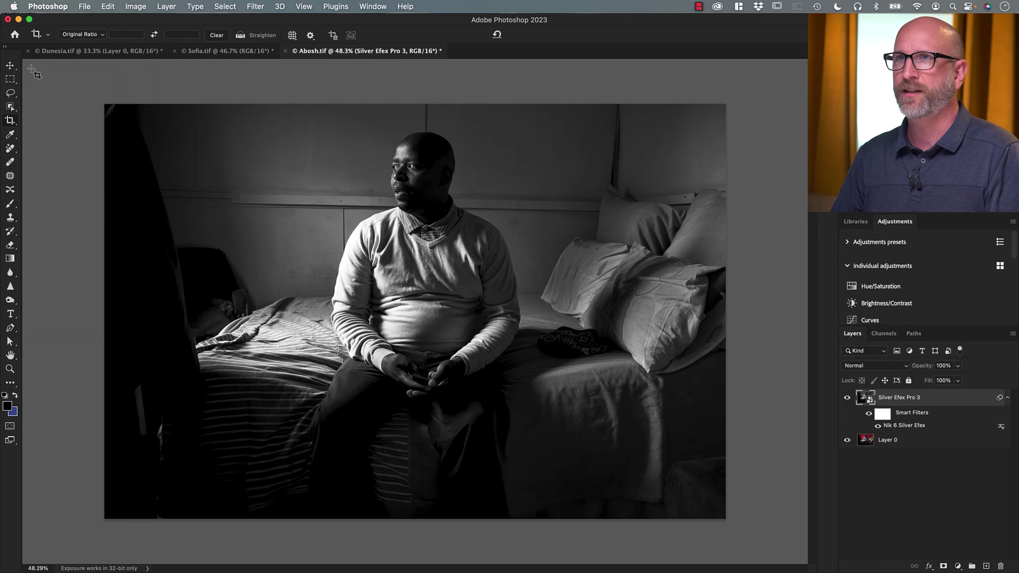
{"action": "key", "text": "f"}
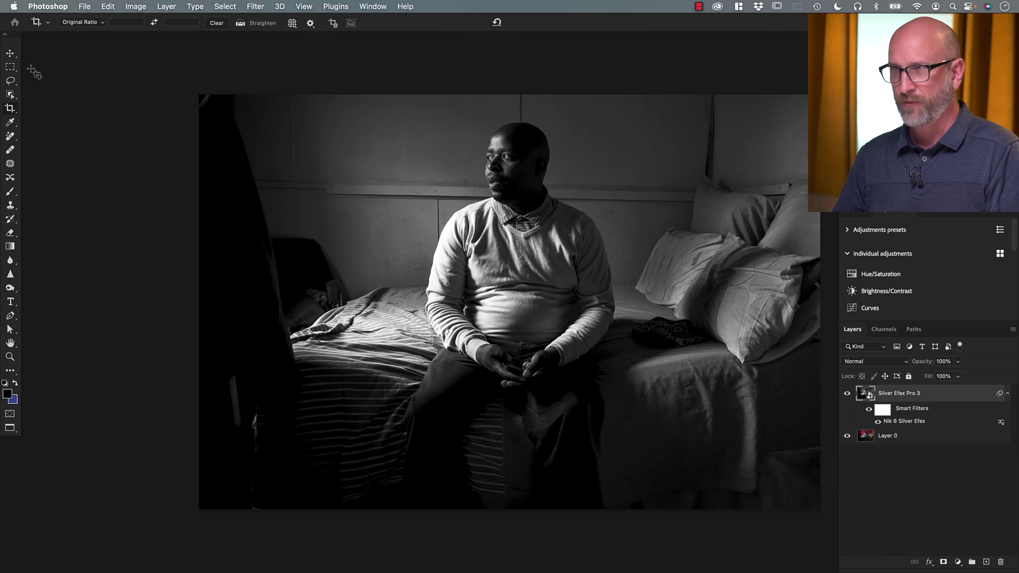
{"action": "key", "text": "Tab"}
{"action": "key", "text": "super+0"}
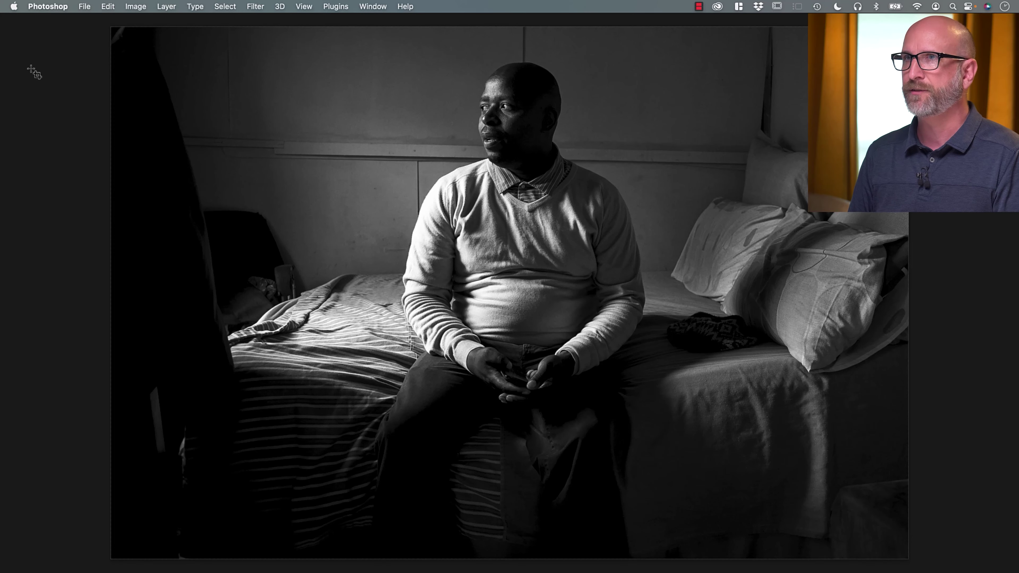
{"action": "key", "text": "f"}
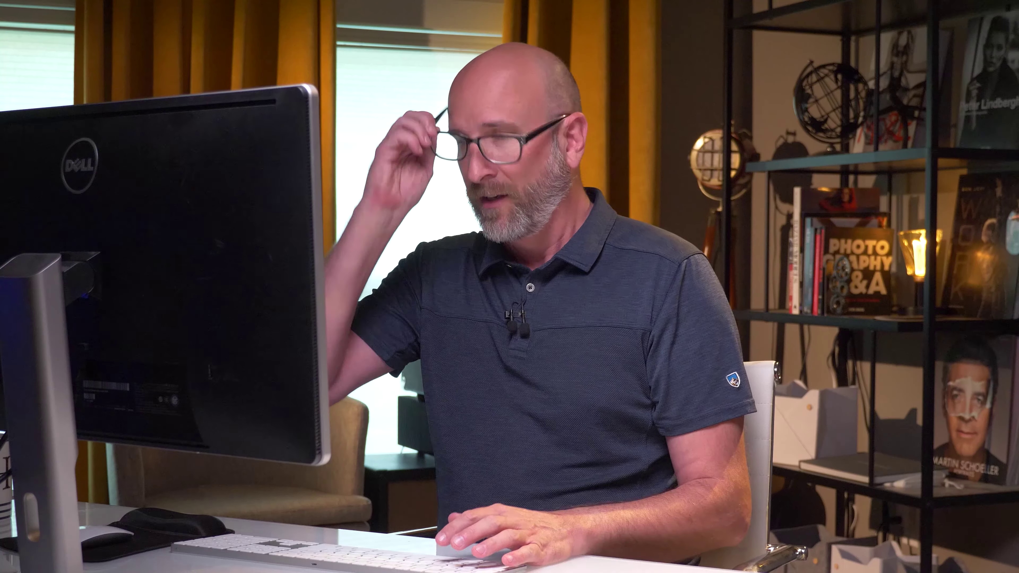